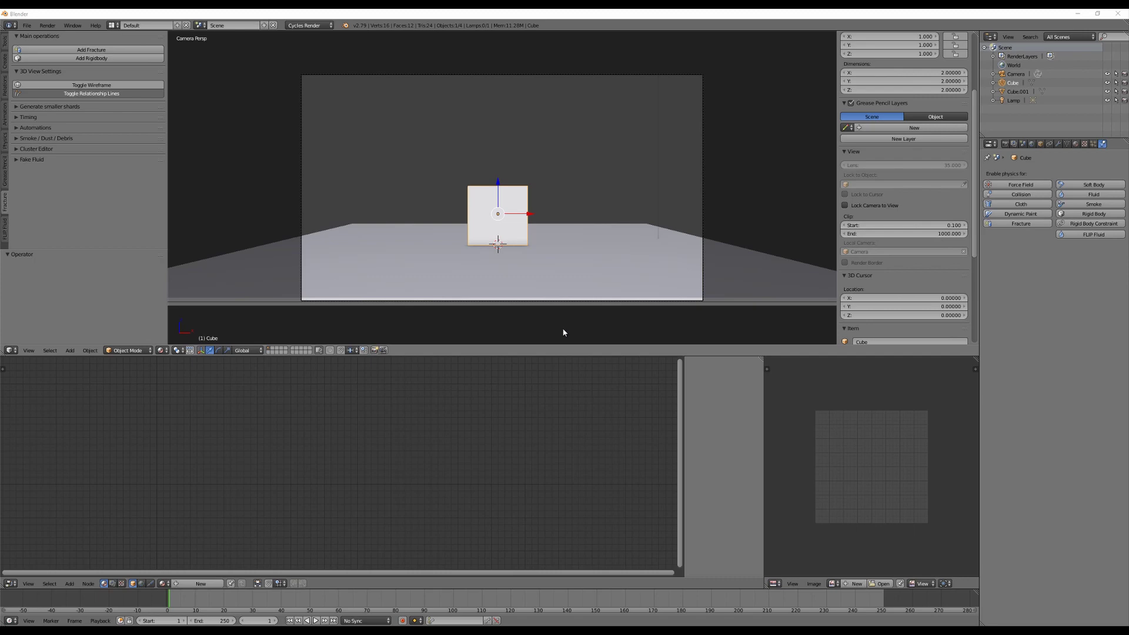
Step: Scale the cube to about 0.51 along Y and stretch it along X into a long wall
middle_click_drag(442, 222, 456, 171)
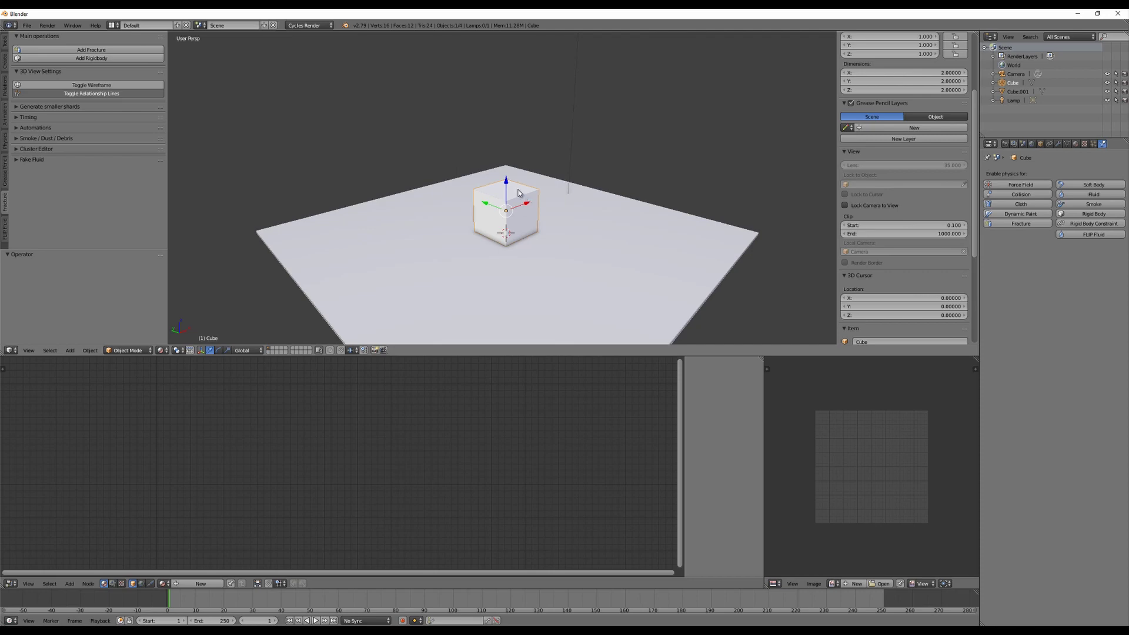
middle_click_drag(628, 192, 665, 186)
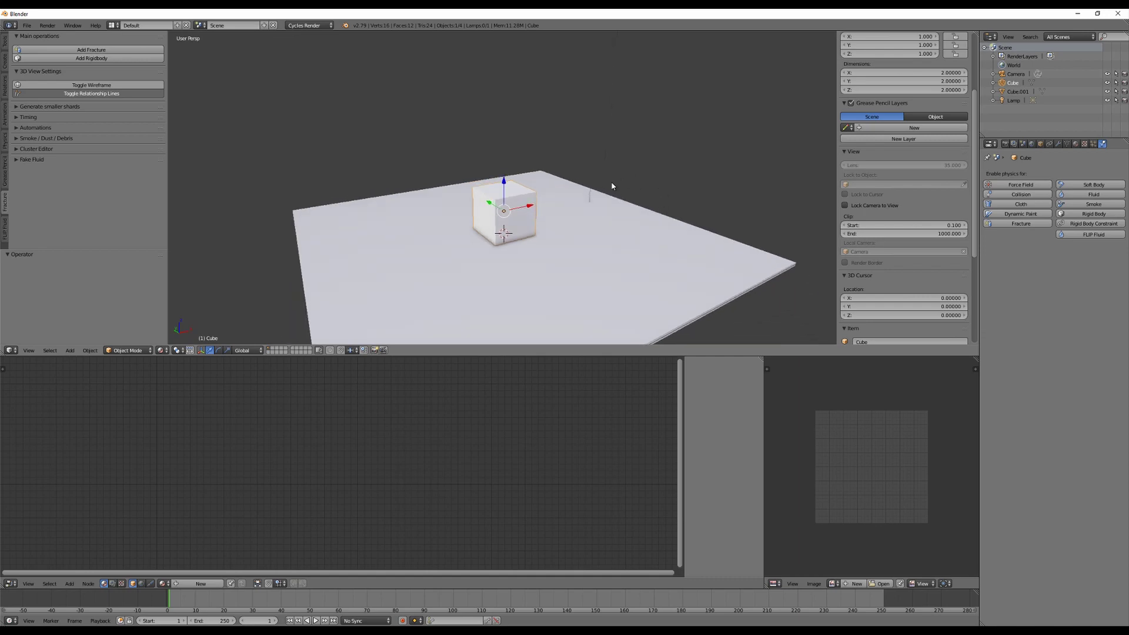
key("s")
key("y")
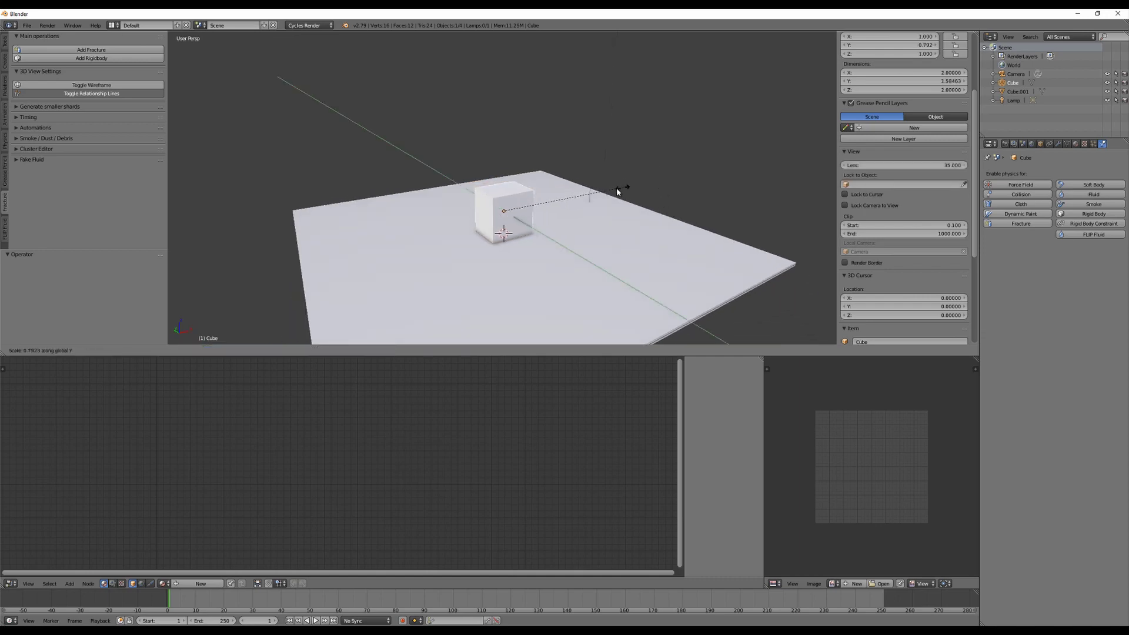
left_click(585, 193)
key("s")
key("x")
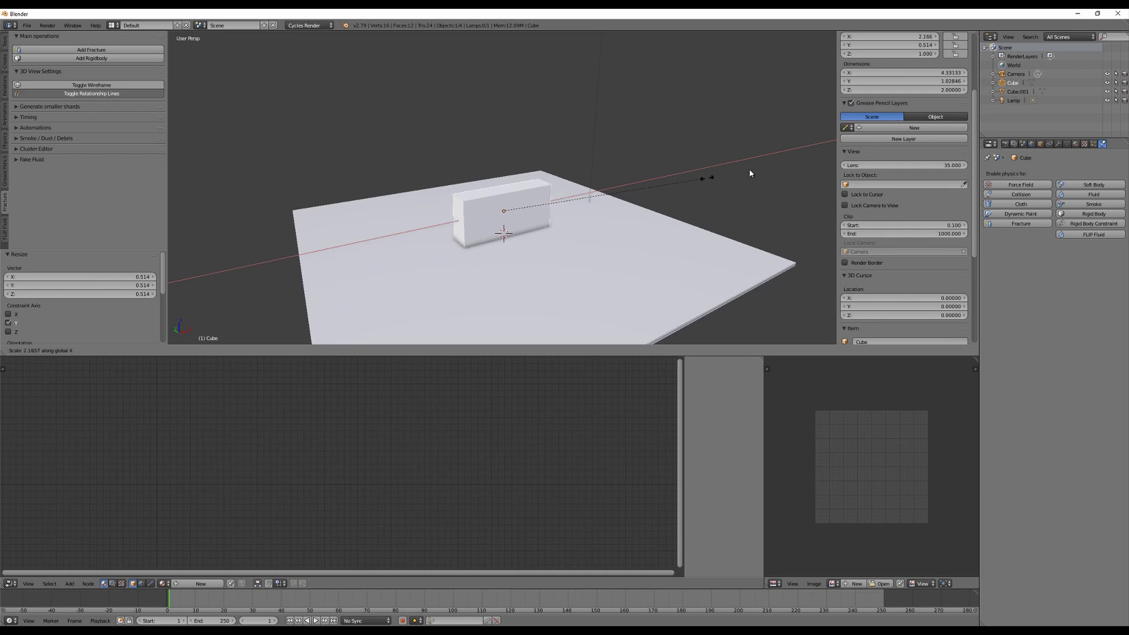
right_click(652, 210)
key("s")
key("x")
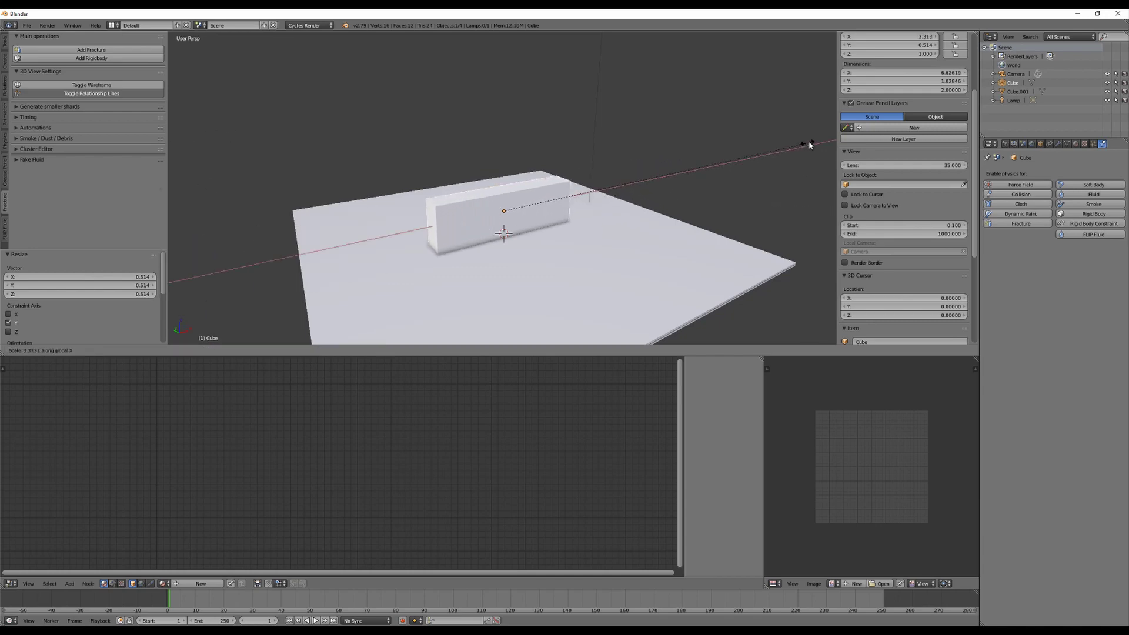
left_click(815, 134)
Step: Raise the wall above the floor and enlarge it to a scale of about 4.951, 0.636 and 1.237 along X, Y and Z
middle_click_drag(601, 245, 622, 242)
key("s")
right_click(652, 234)
key("g")
key("z")
left_click(606, 174)
key("s")
key("x")
left_click(622, 178)
mouse_move(634, 212)
middle_mouse_down()
mouse_move(563, 218)
mouse_move(618, 207)
middle_mouse_up()
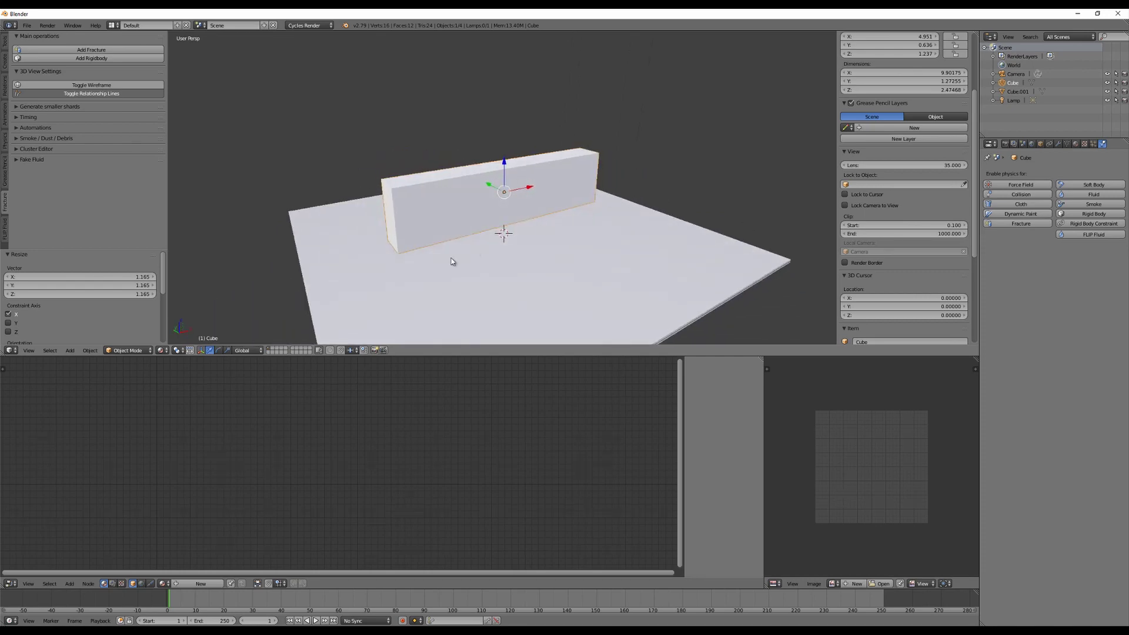
Step: Inspect the floor slab's rigid body type and collision margin settings
right_click(499, 288)
middle_click_drag(722, 209, 711, 201)
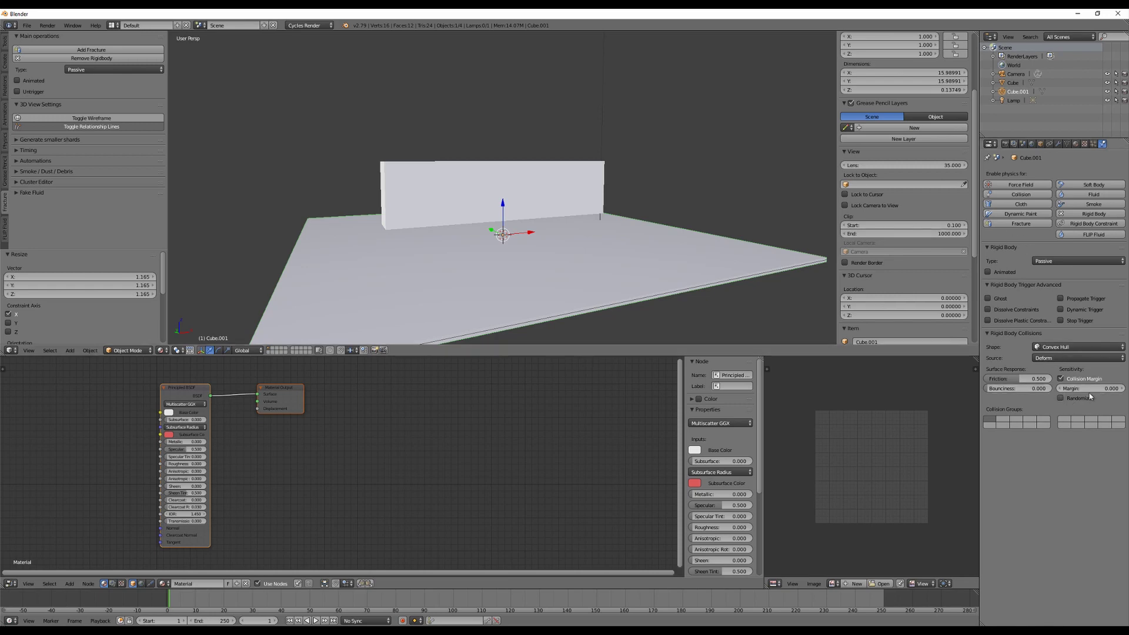
left_click_drag(1021, 383, 1068, 382)
middle_click_drag(650, 171, 677, 175)
Step: Add an active rigid body to the wall
right_click(513, 205)
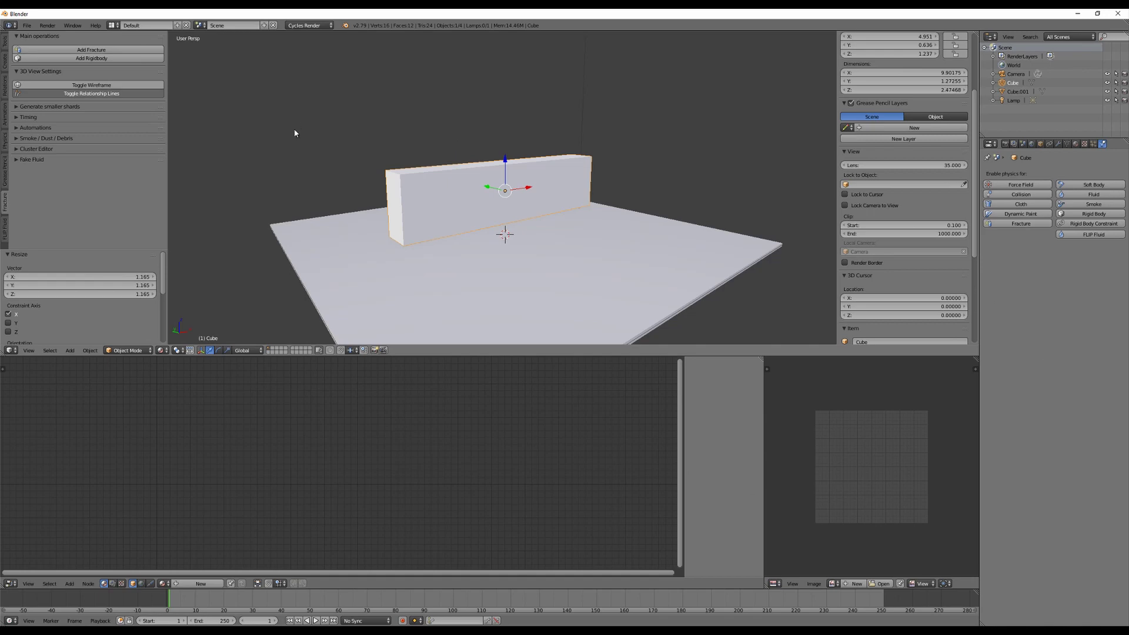
left_click(1091, 215)
mouse_move(669, 189)
middle_mouse_down()
mouse_move(631, 174)
mouse_move(669, 179)
middle_mouse_up()
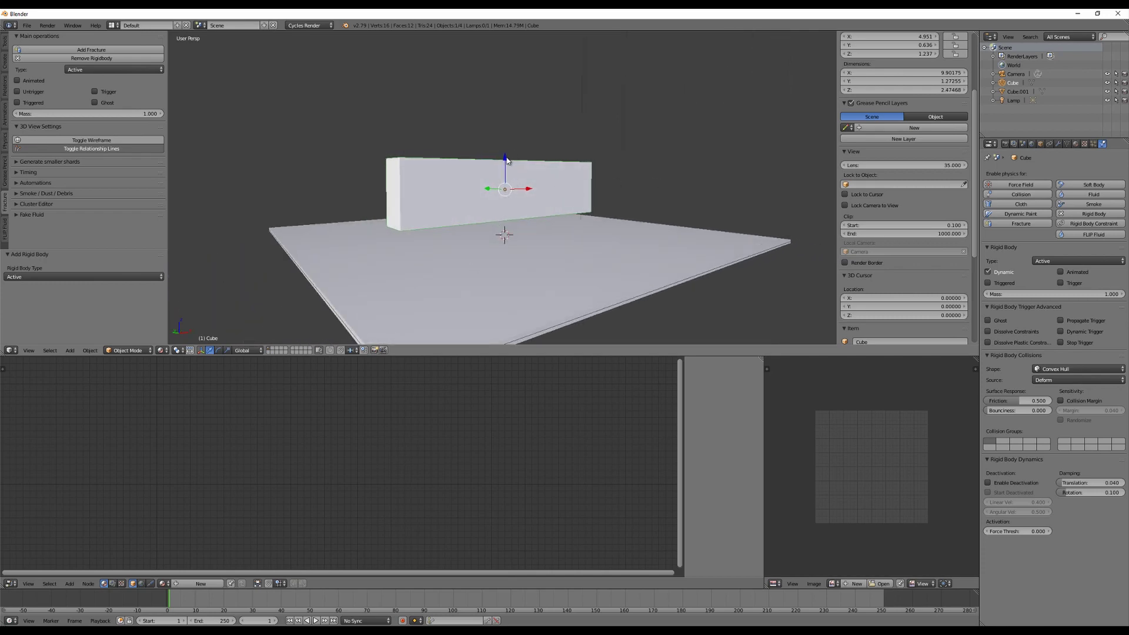
Step: Lower the wall 0.572 along Z and play the rigid body simulation several times to check its landing
left_click_drag(507, 161, 512, 177)
key("alt+a")
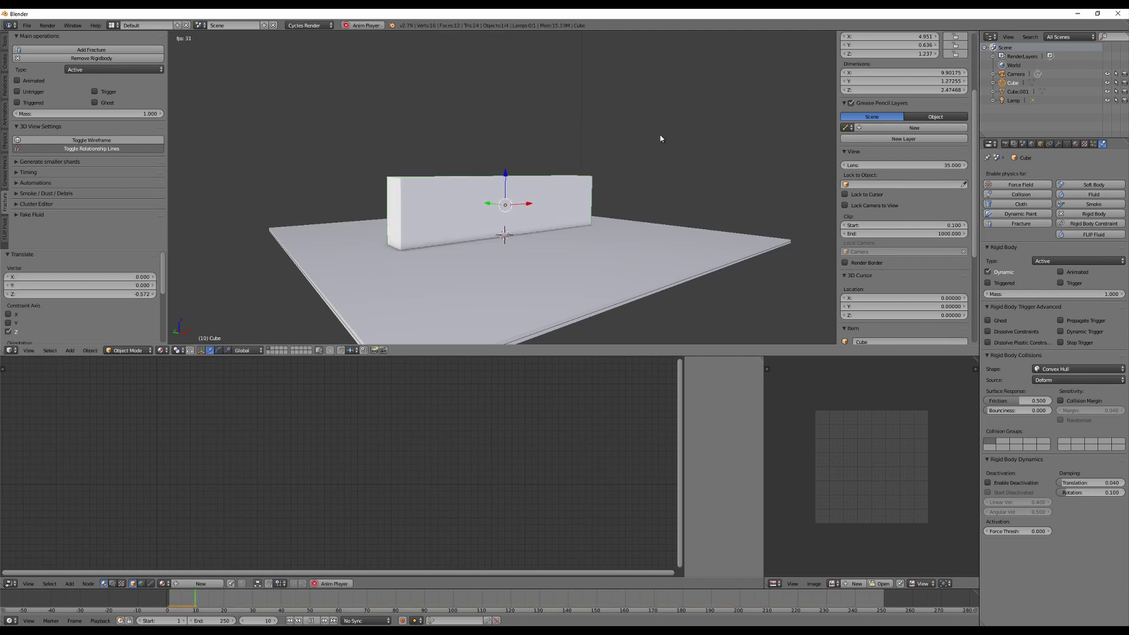
key("Escape")
key("alt+a")
key("Escape")
key("alt+a")
key("Escape")
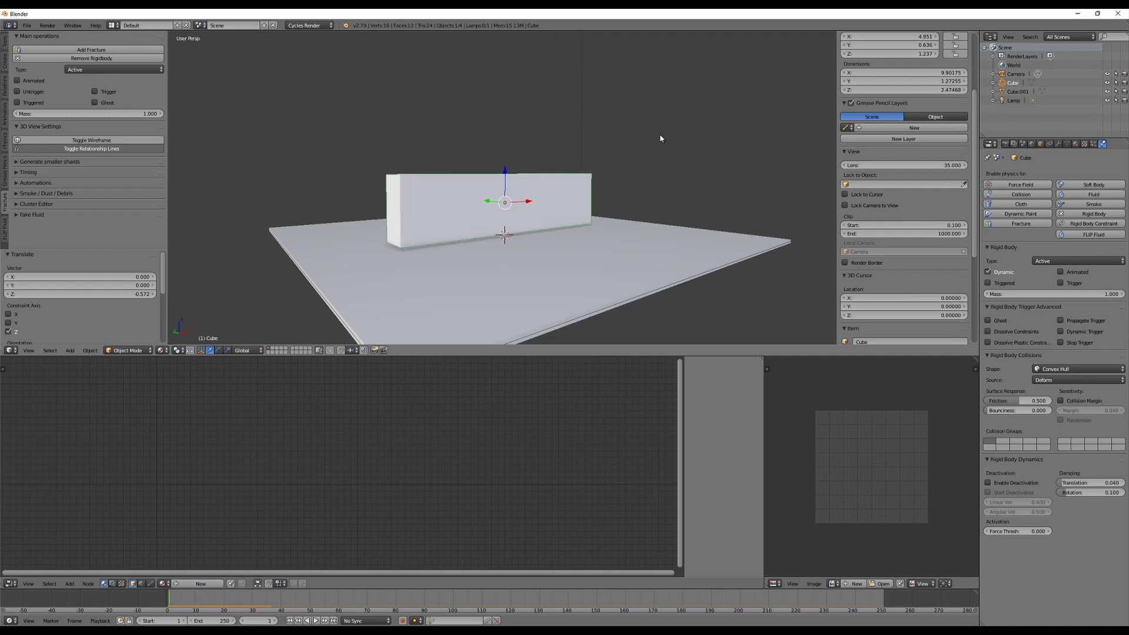
Step: Lower the wall by a further 0.363 along Z and replay the simulation
left_click_drag(511, 171, 511, 165)
key("alt+a")
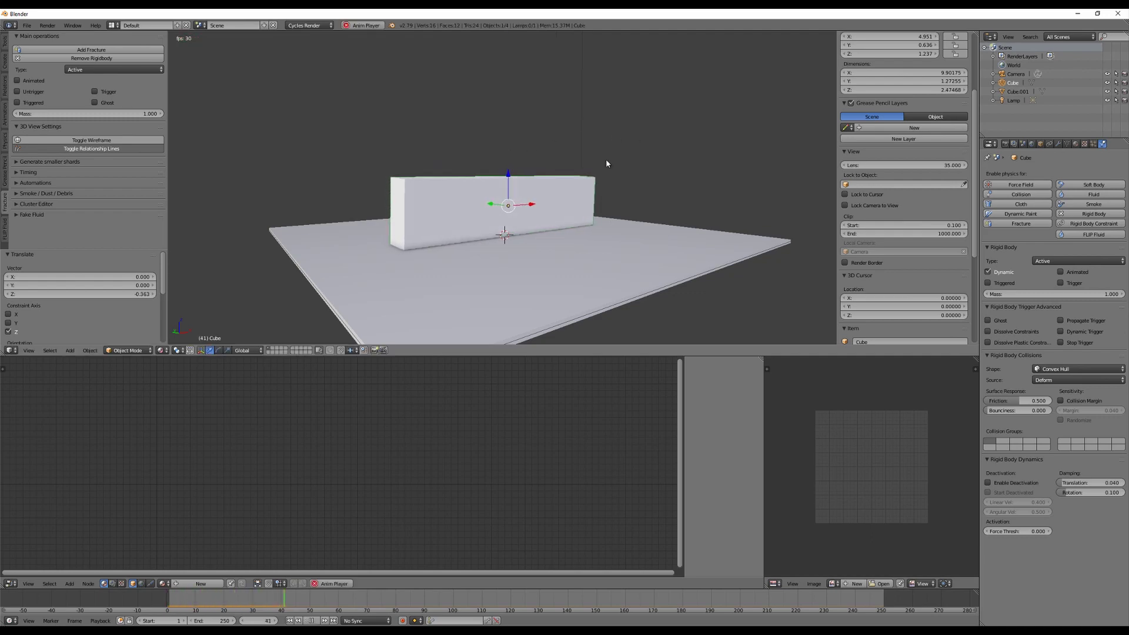
key("Escape")
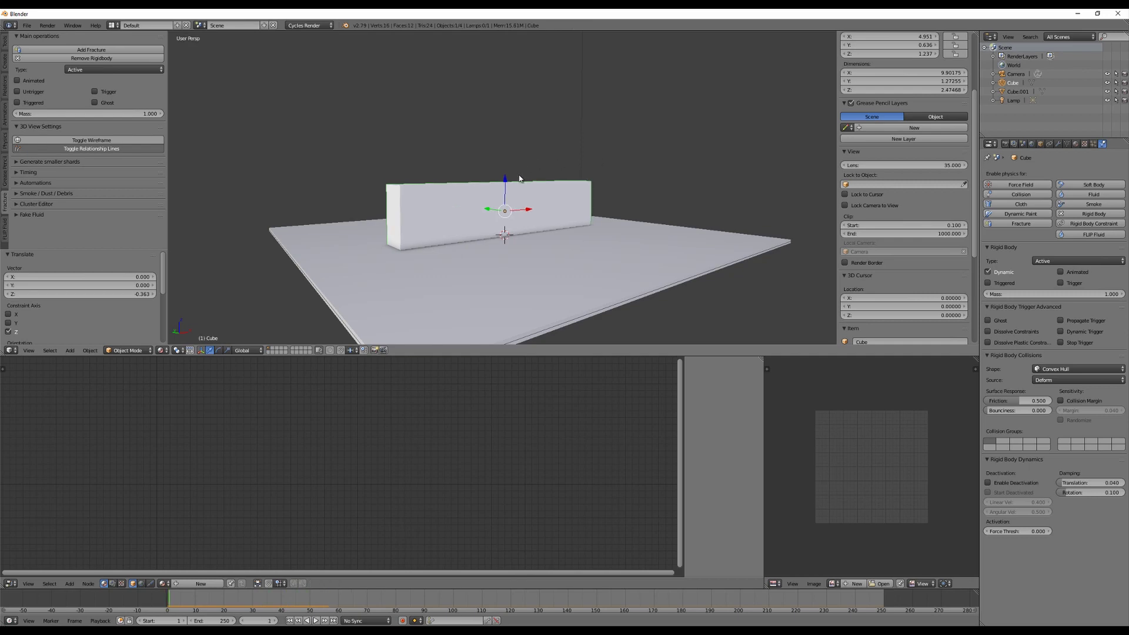
Step: Raise the wall about 0.88 along Z and play the simulation until it rests on the floor
left_click_drag(505, 181, 514, 160)
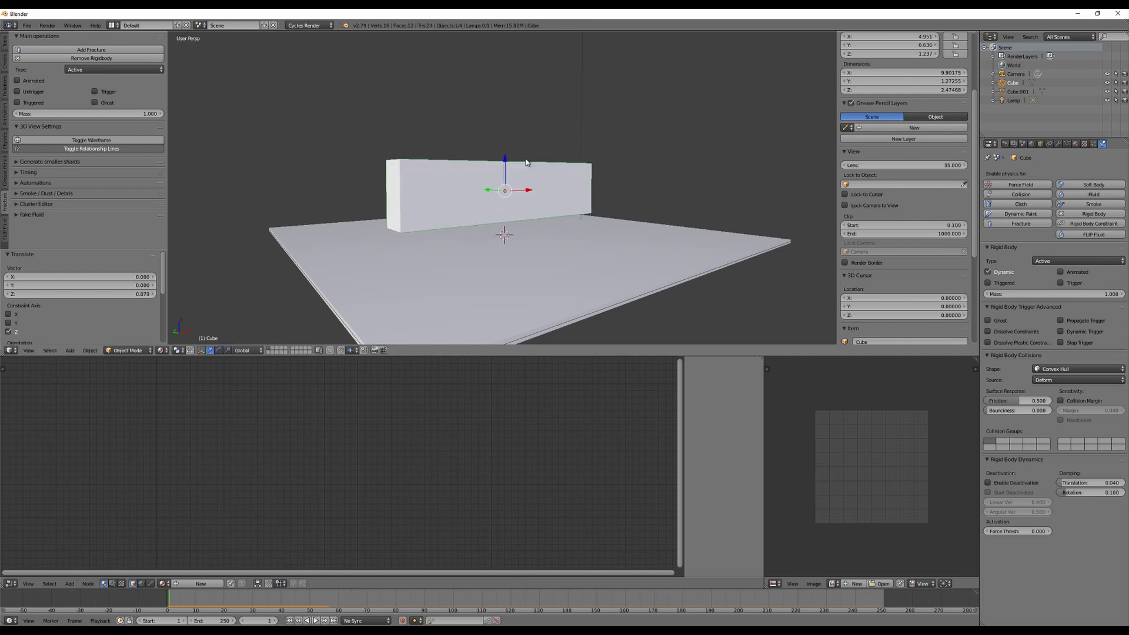
scroll(640, 192, "up", 2)
key("alt+a")
key("alt+a")
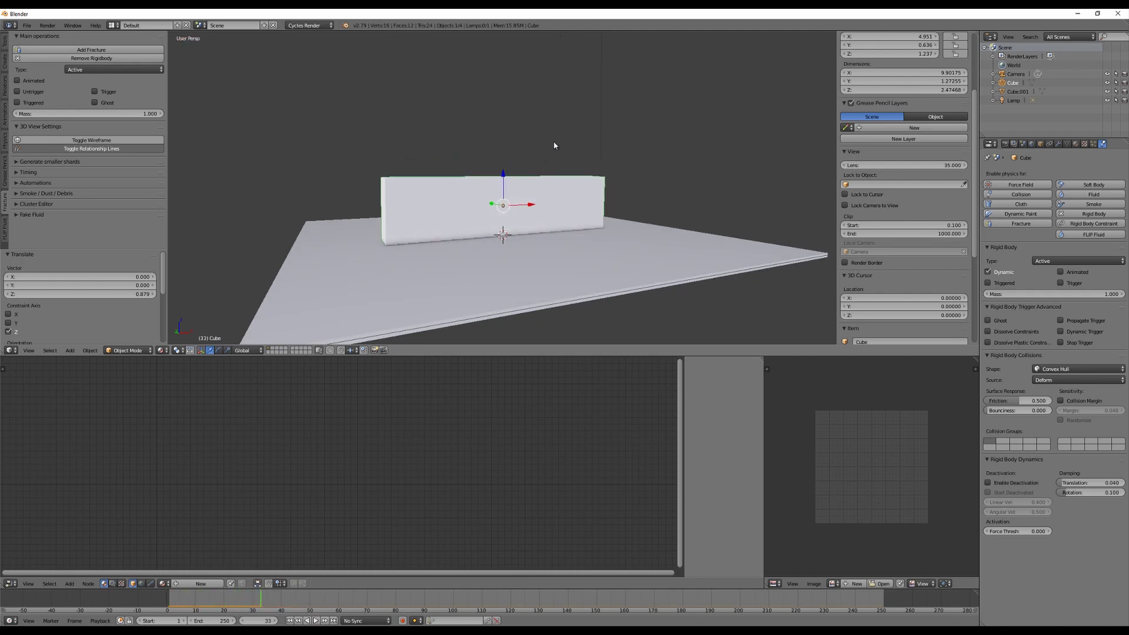
Step: Apply the Visual Transform to the wall's settled pose and return to frame 1
key("ctrl+a")
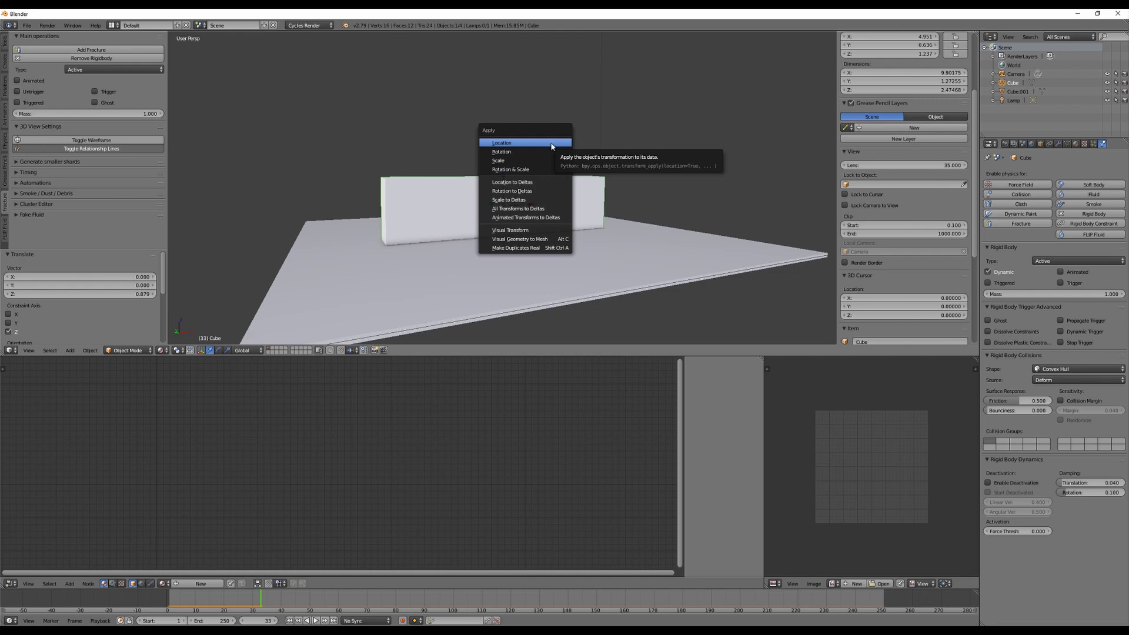
left_click(513, 232)
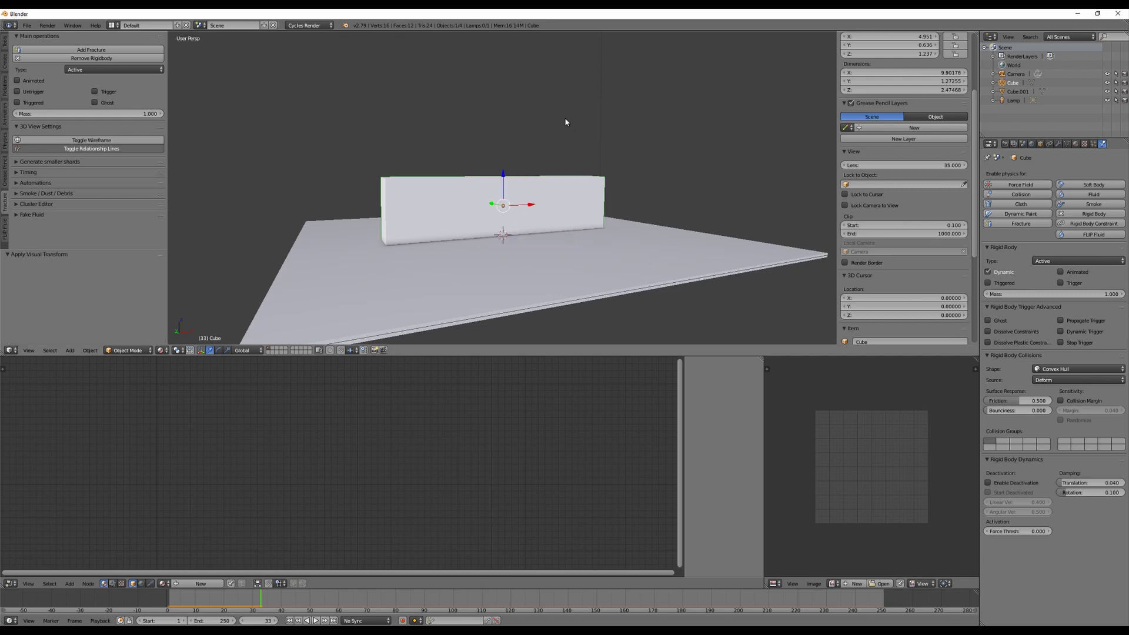
key("shift+Left")
middle_click_drag(557, 124, 573, 120)
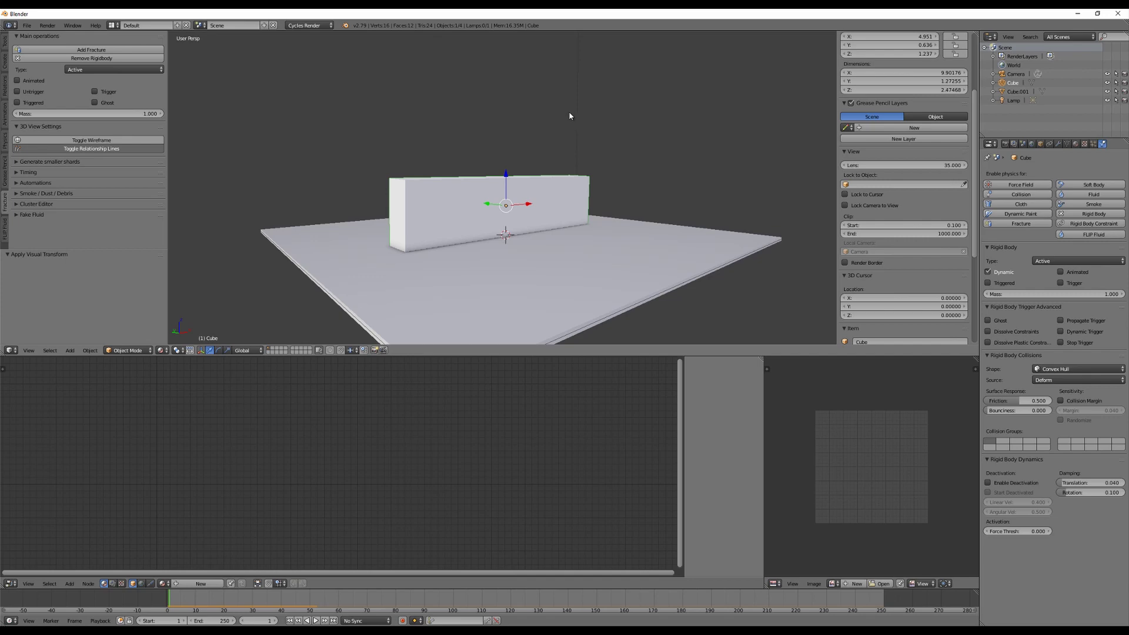
Step: Add fracture physics to the wall and execute the fracture with a shard count of 10
mouse_move(627, 158)
middle_mouse_down()
mouse_move(635, 169)
mouse_move(611, 172)
middle_mouse_up()
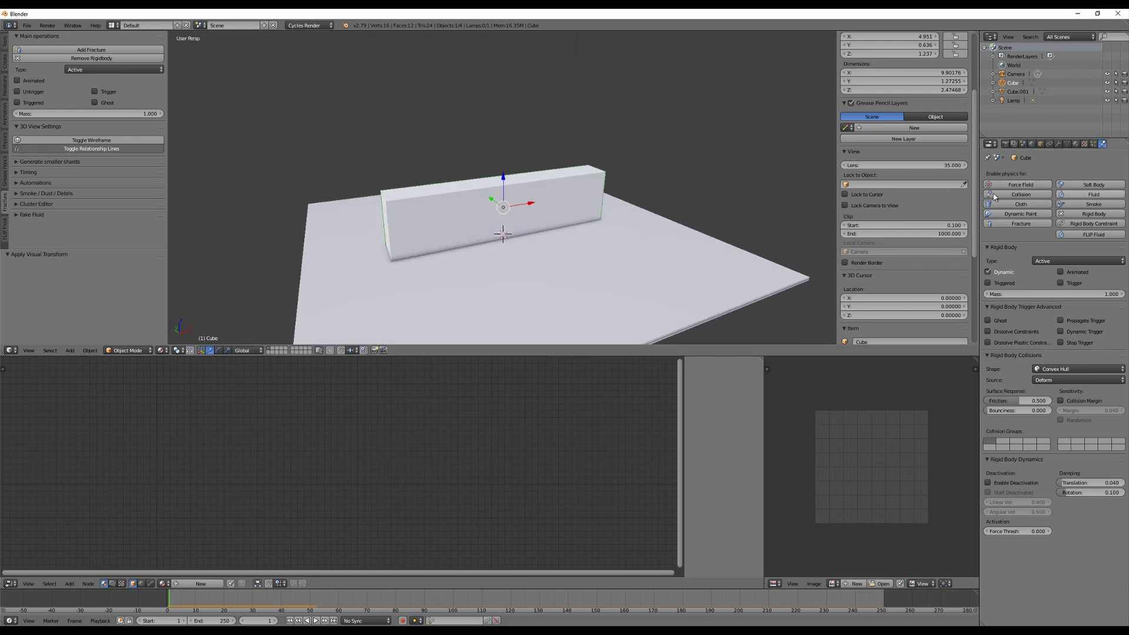
left_click(1008, 224)
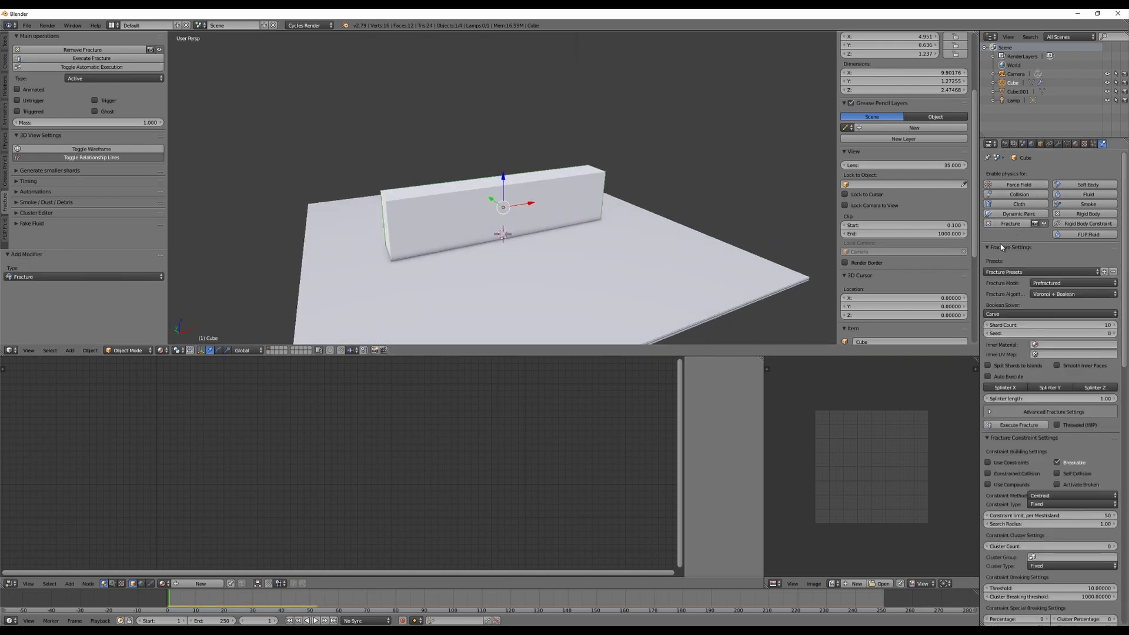
left_click(1025, 424)
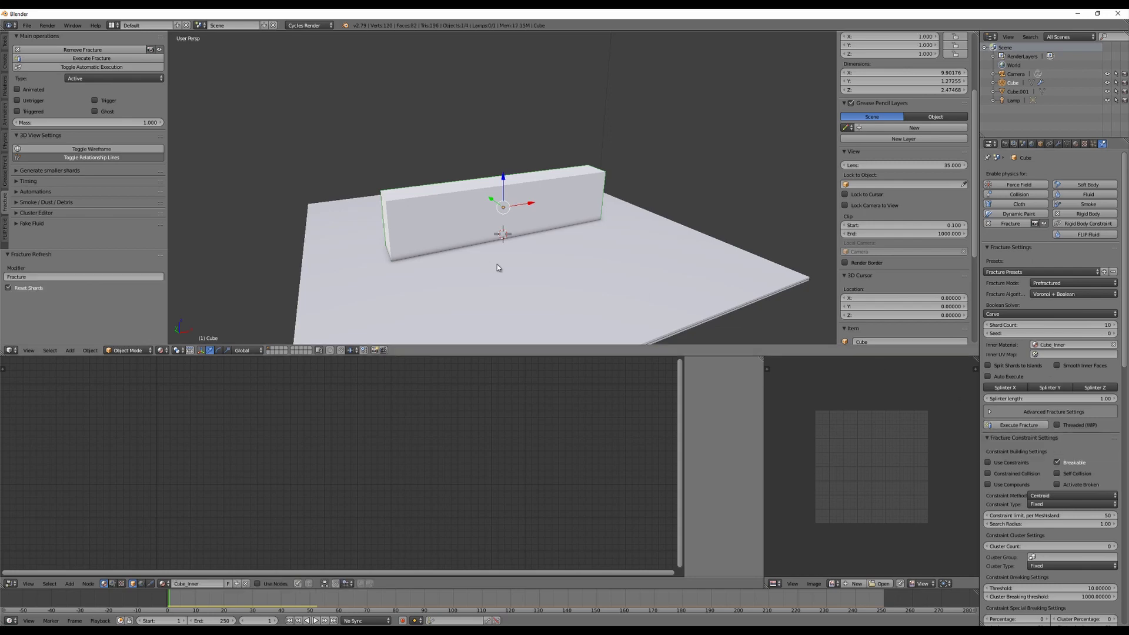
Step: Play the simulation to check how the fractured wall falls apart, then return to frame 1
key("alt+a")
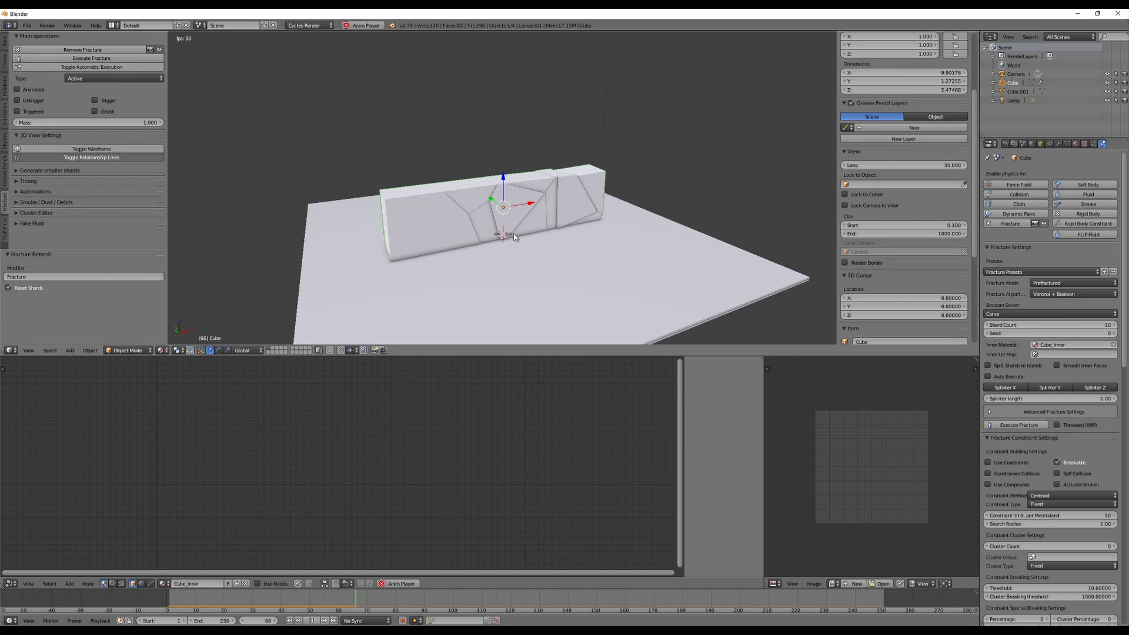
key("alt+a")
key("shift+Left")
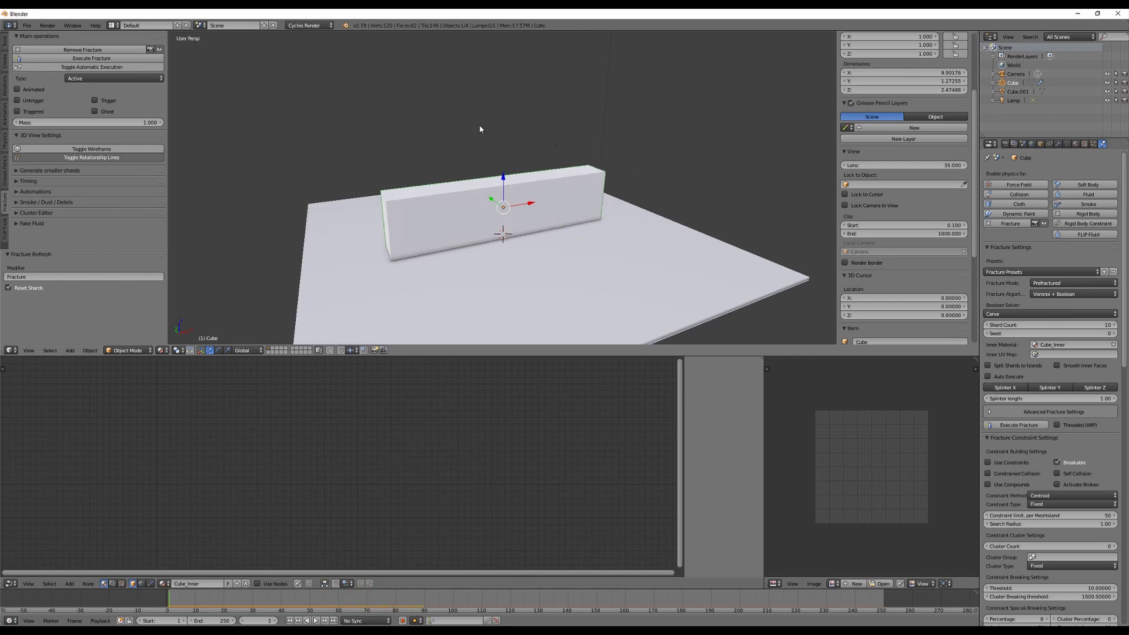
Step: Turn on the wireframe overlay for the fractured wall and replay the simulation
left_click(91, 149)
middle_click_drag(575, 255, 609, 255)
key("alt+a")
key("Escape")
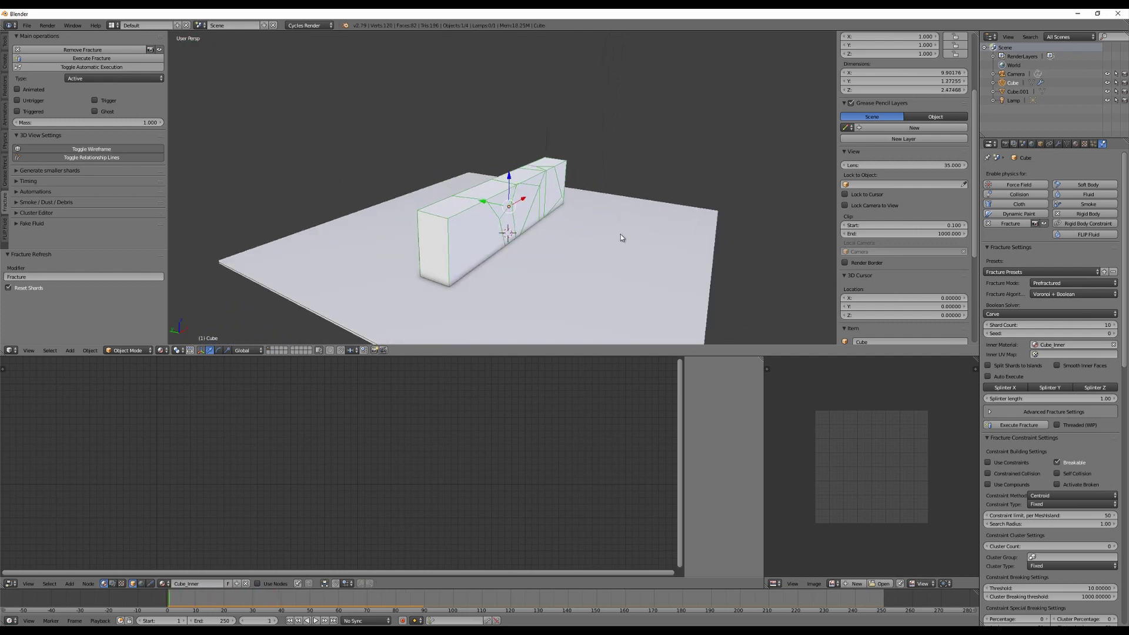
Step: Add a UV sphere, raise it along Z above the fractured wall and scale it by 1.35
middle_click_drag(673, 192, 653, 246)
key("shift+a")
mouse_move(526, 245)
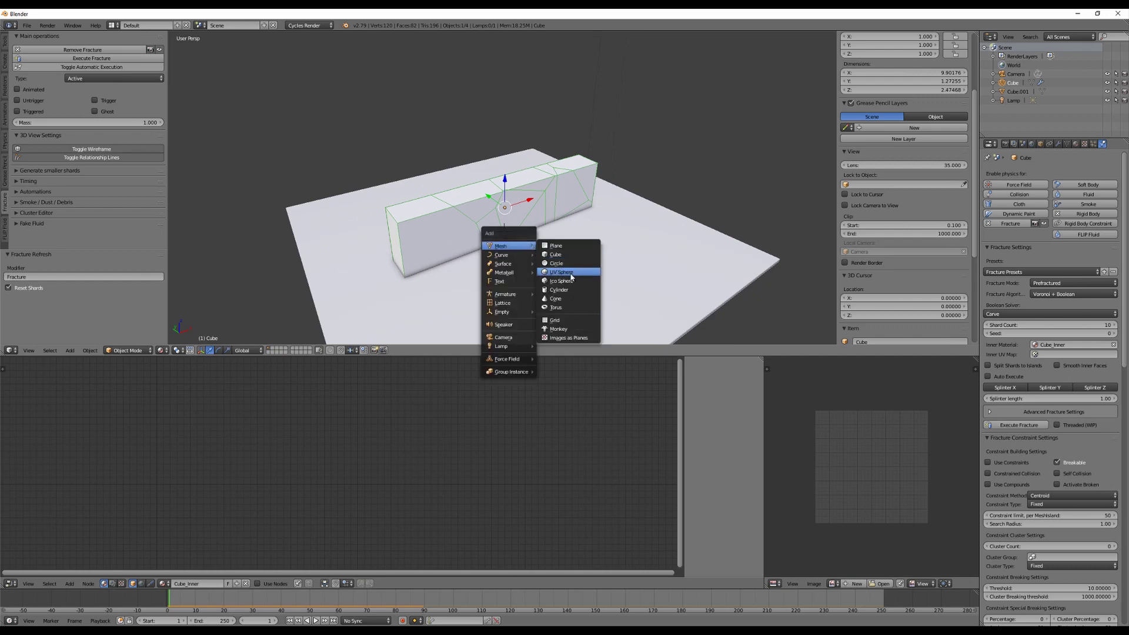
left_click(562, 272)
key("g")
key("z")
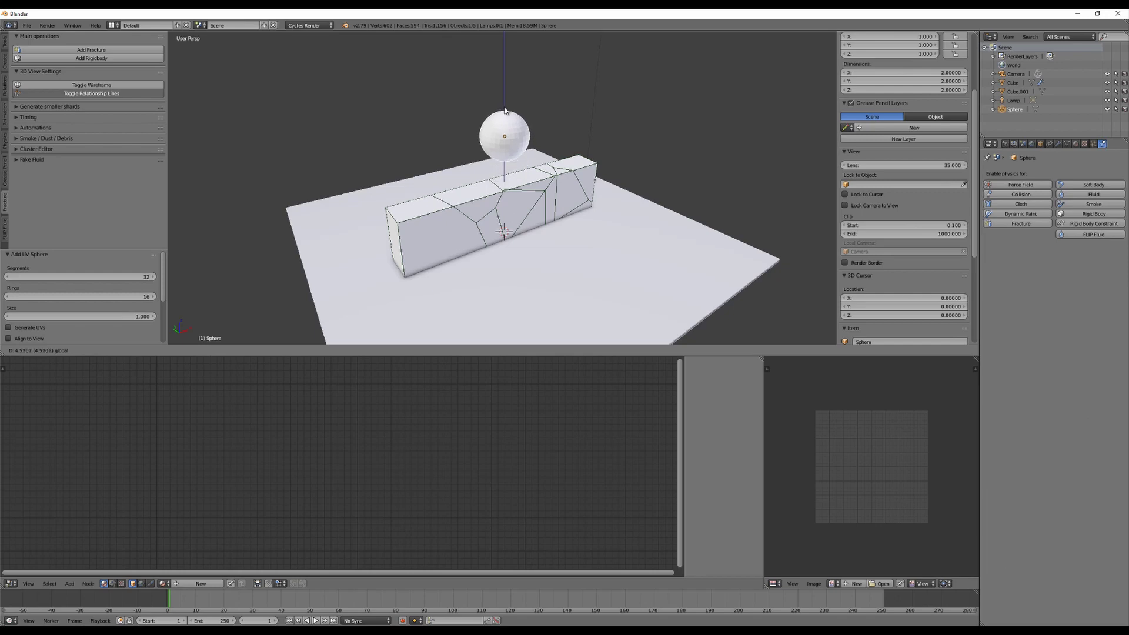
key("Return")
type("s1.35")
key("Return")
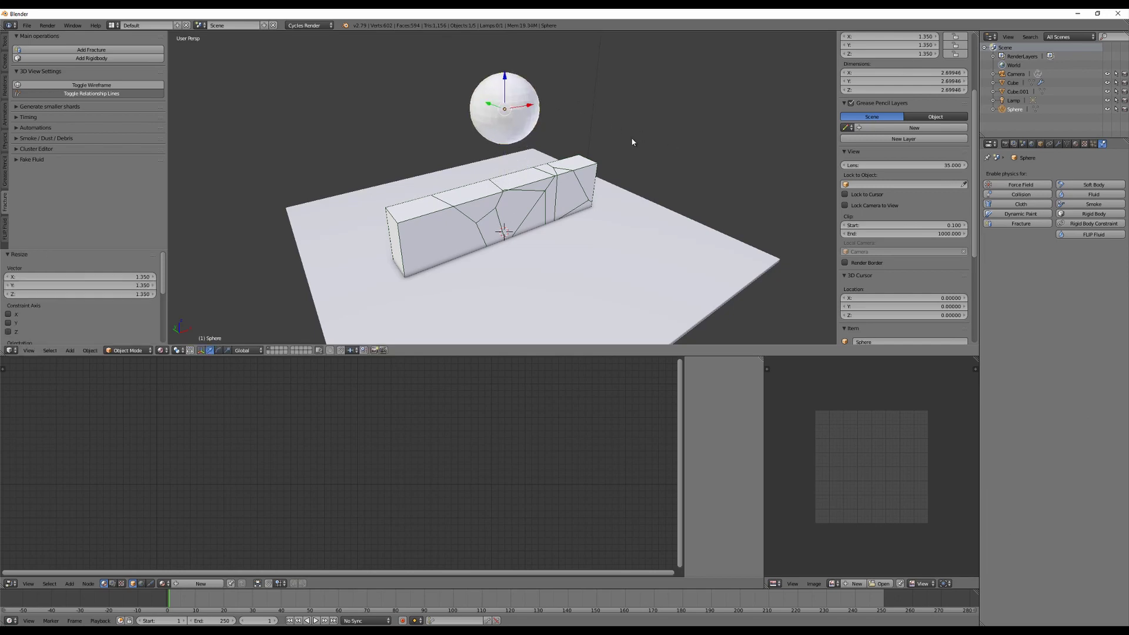
Step: Add an active rigid body to the sphere and play the simulation of it dropping onto the wall
middle_click_drag(632, 142, 659, 145)
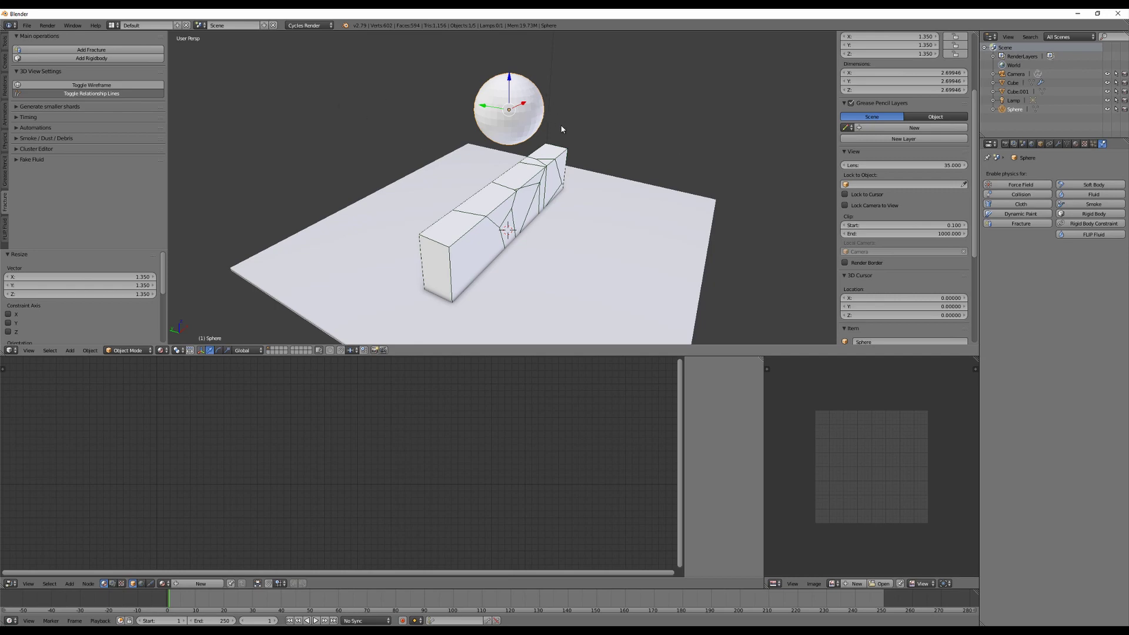
left_click(101, 58)
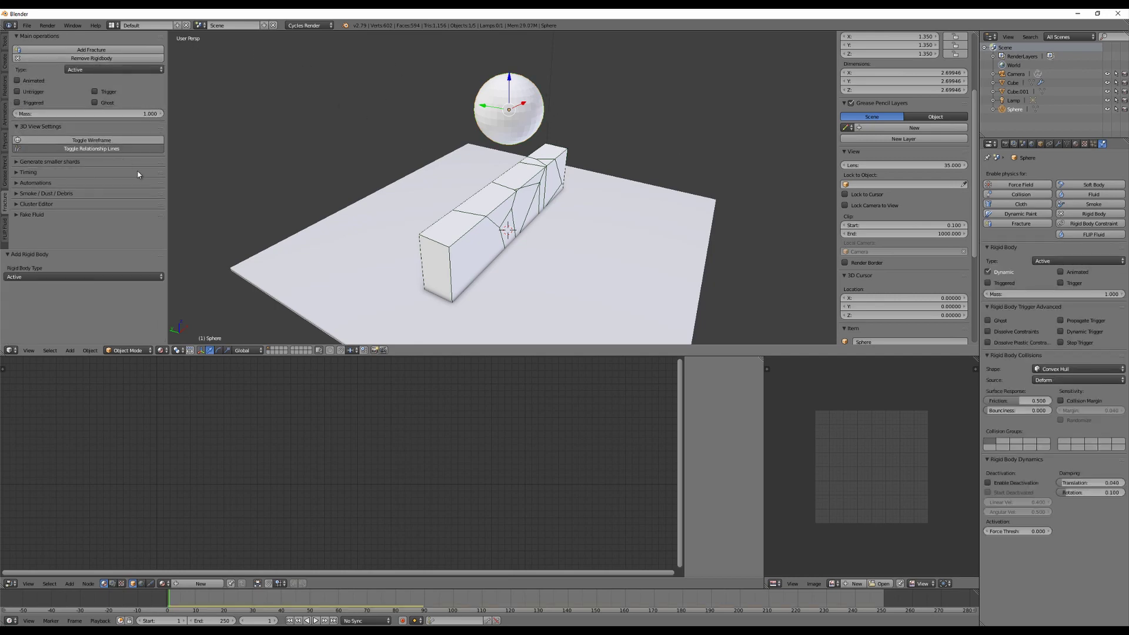
key("alt+a")
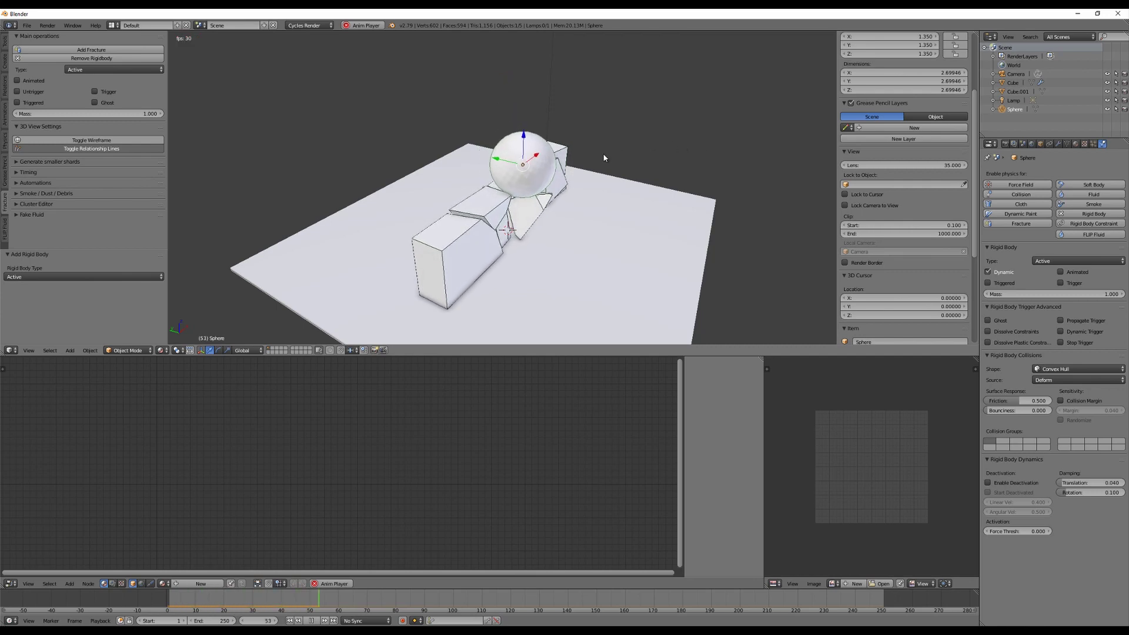
key("Escape")
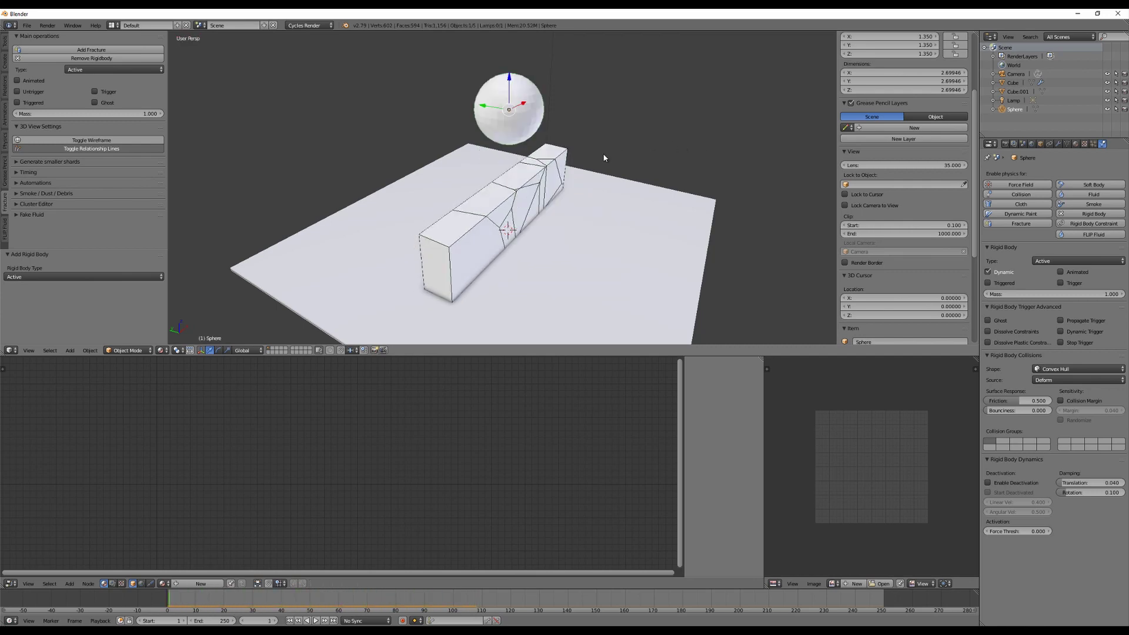
Step: Replay the sphere's impact on the wall from a lower viewpoint and return to frame 1
middle_click_drag(628, 163, 576, 165)
key("alt+a")
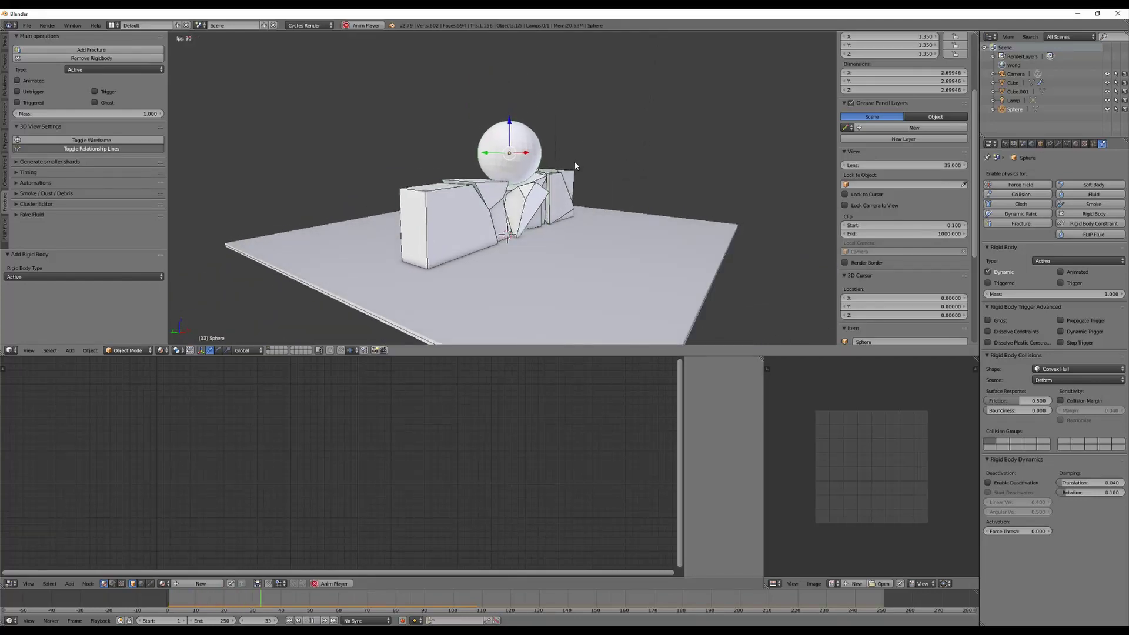
key("alt+a")
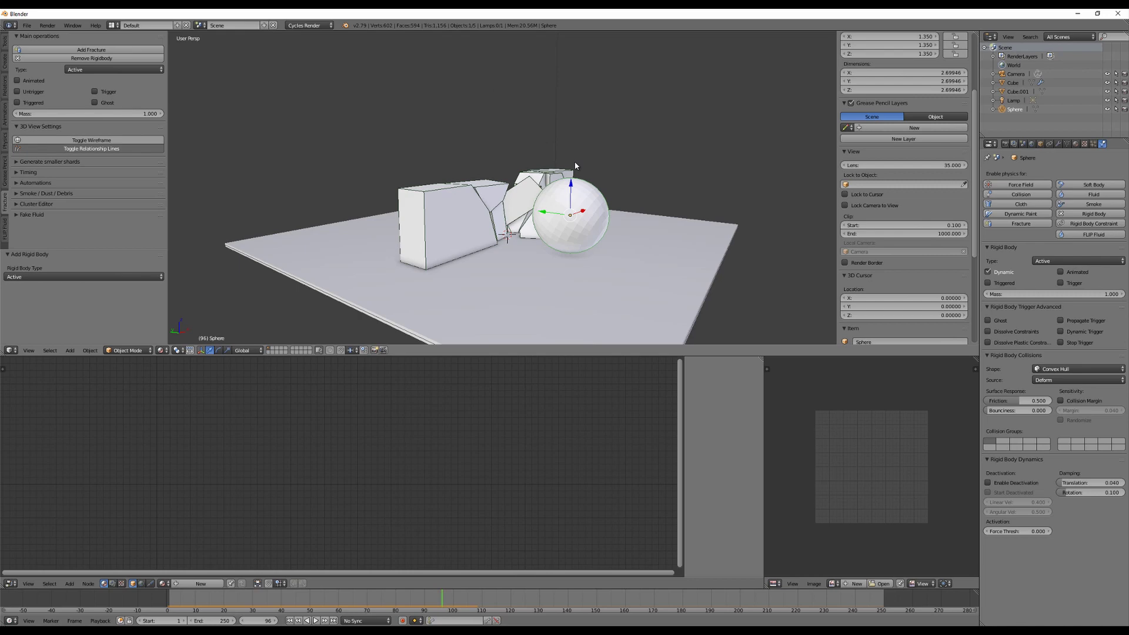
key("shift+Left")
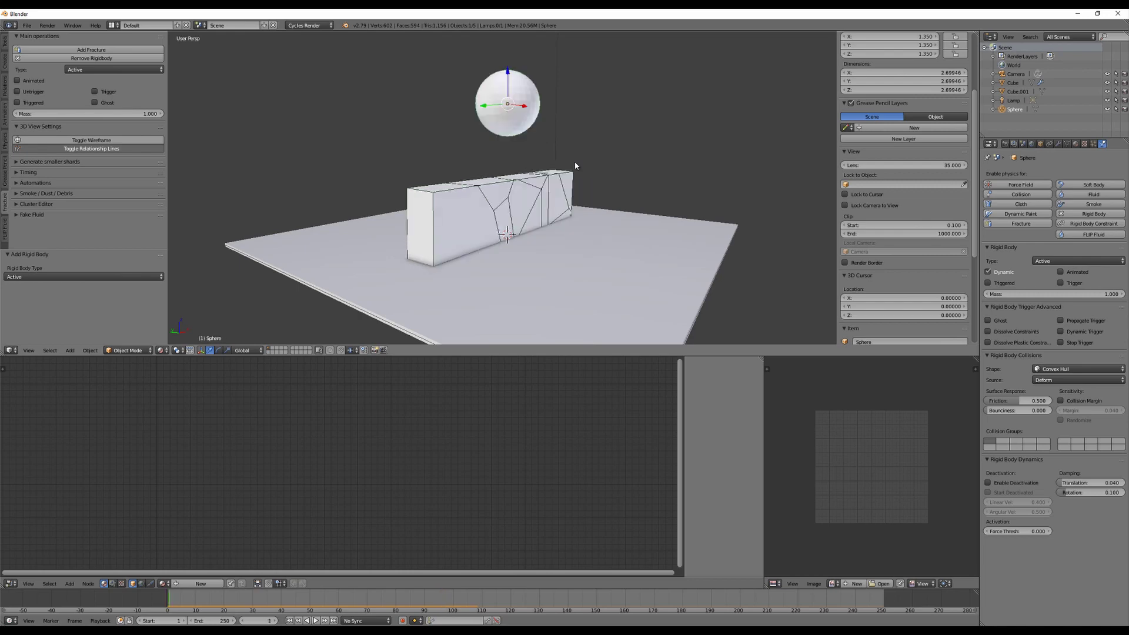
Step: Lower the sphere 0.192 along Z above the wall
middle_click_drag(619, 164, 557, 177)
middle_click_drag(572, 121, 617, 138)
mouse_move(506, 82)
left_mouse_down()
mouse_move(511, 141)
mouse_move(521, 80)
left_mouse_up()
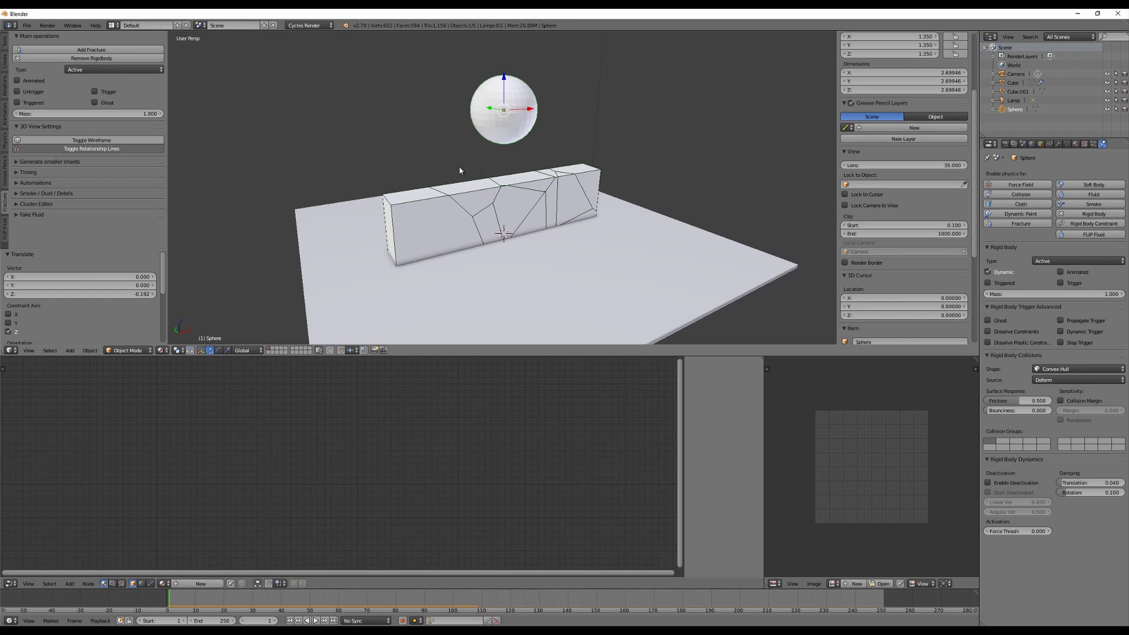
Step: Set the wall's shard count to 500 and execute the fracture
right_click(440, 205)
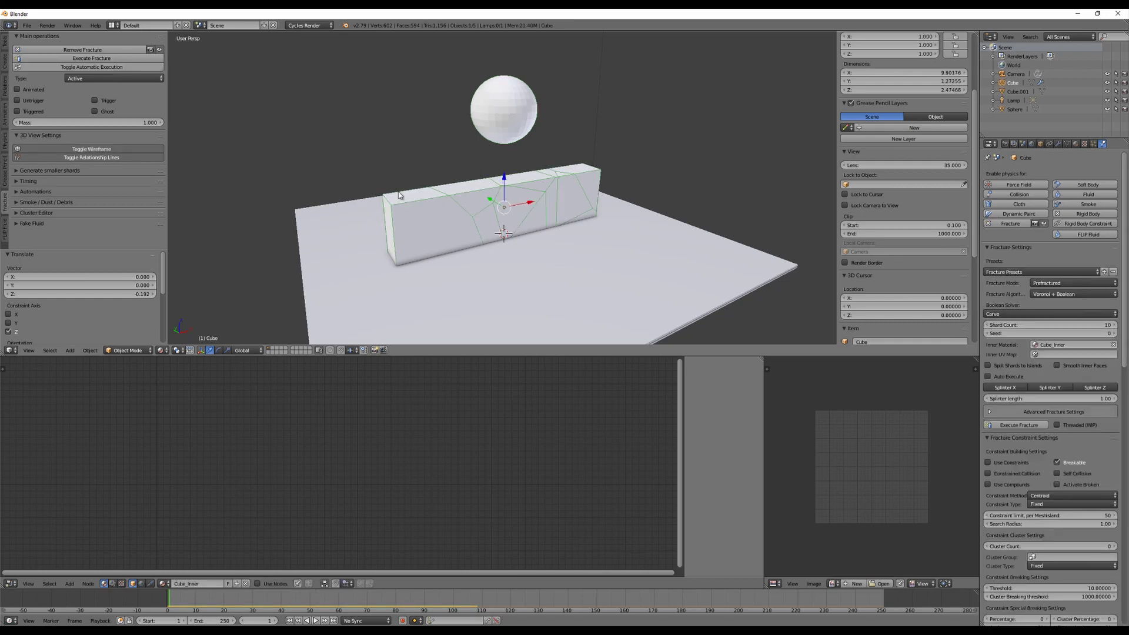
left_click(1022, 326)
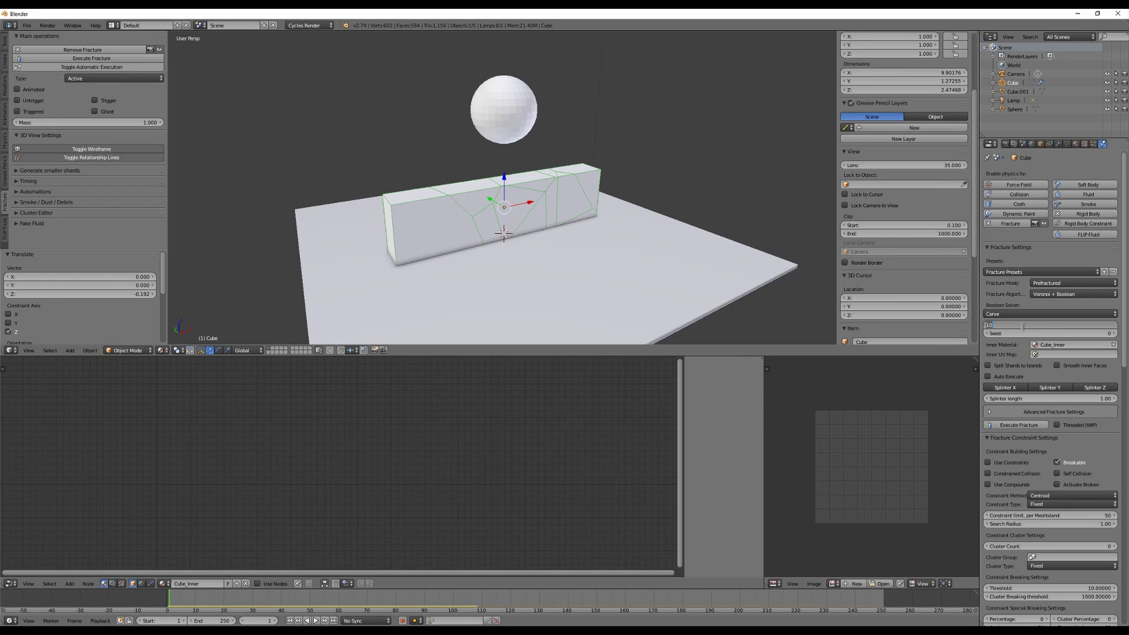
type("500")
key("Return")
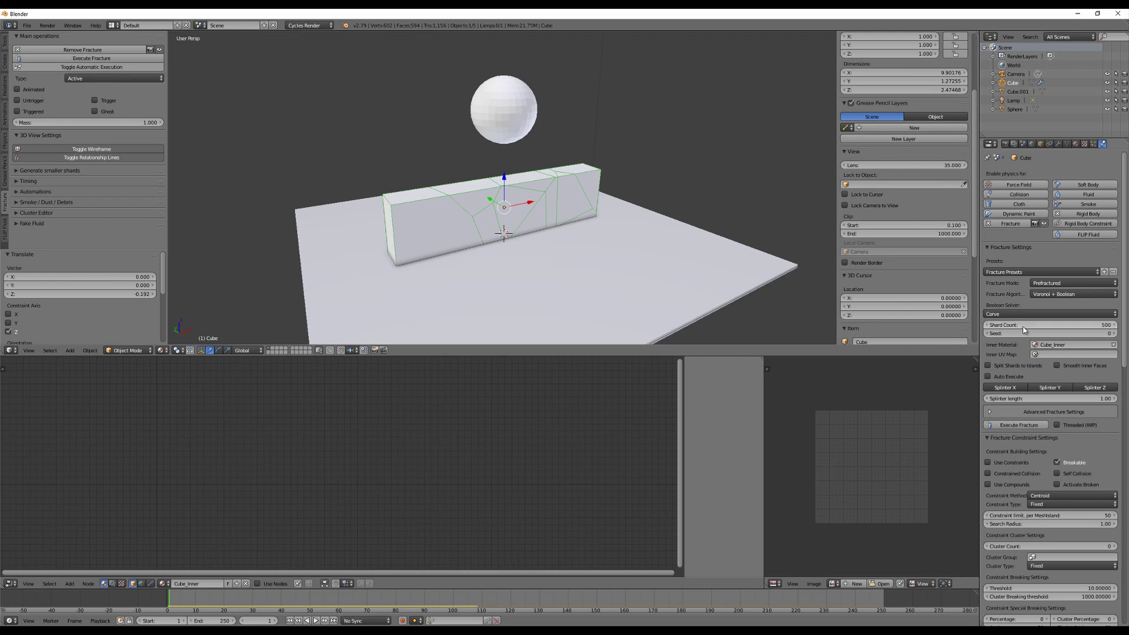
left_click(1014, 425)
middle_click_drag(582, 308, 557, 270)
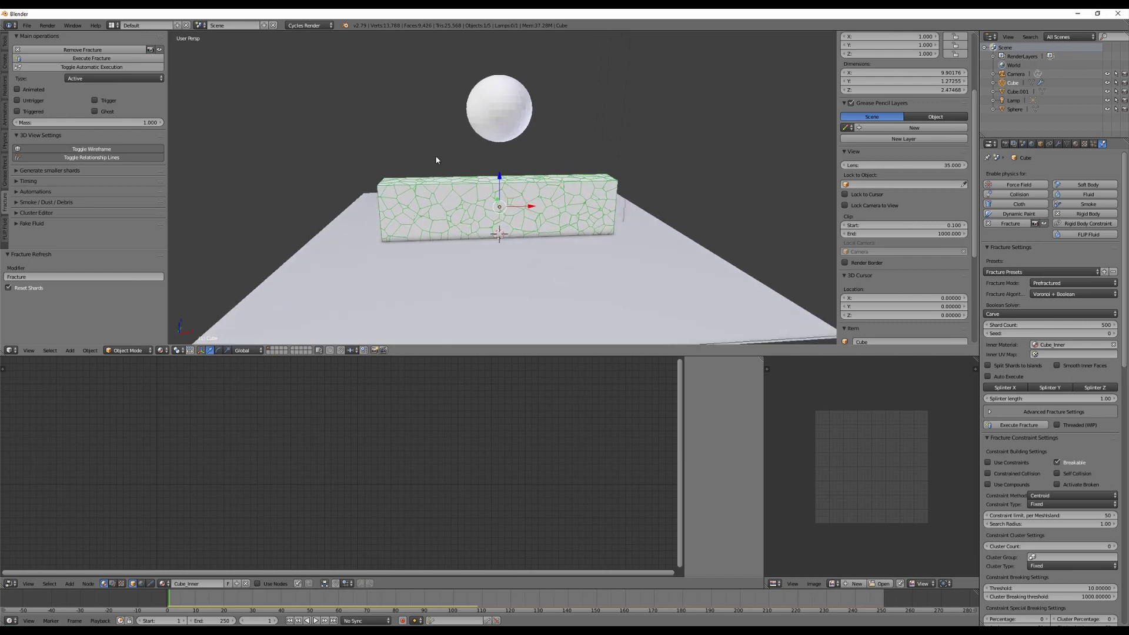
Step: Play the simulation of the finely fractured wall from an angled viewpoint and return to frame 1
middle_click_drag(518, 304, 521, 225)
key("alt+a")
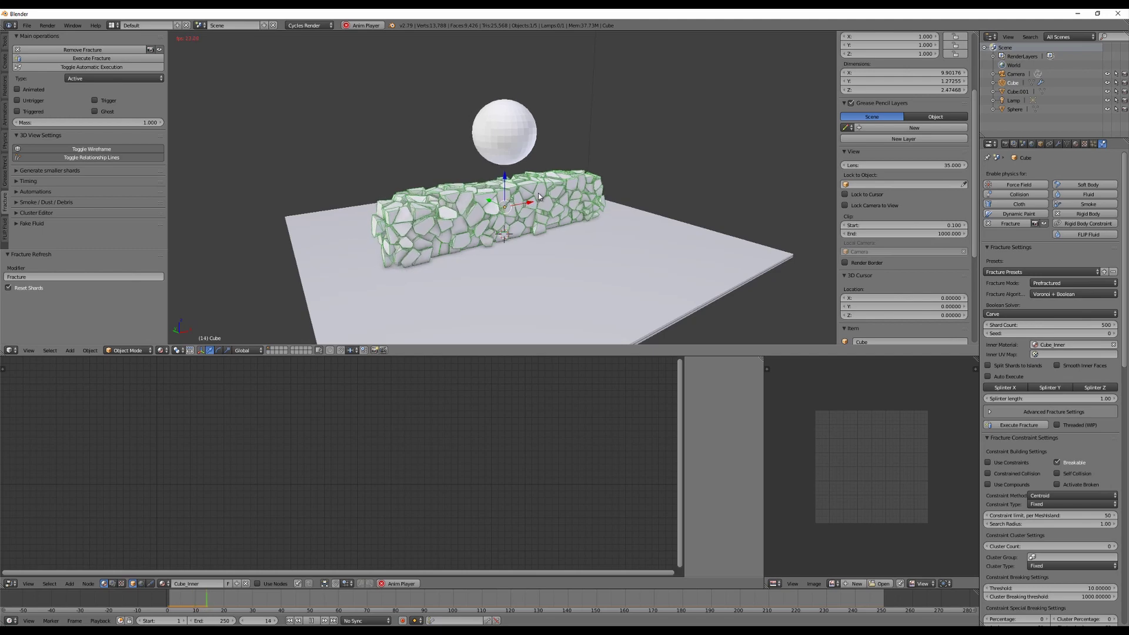
key("Escape")
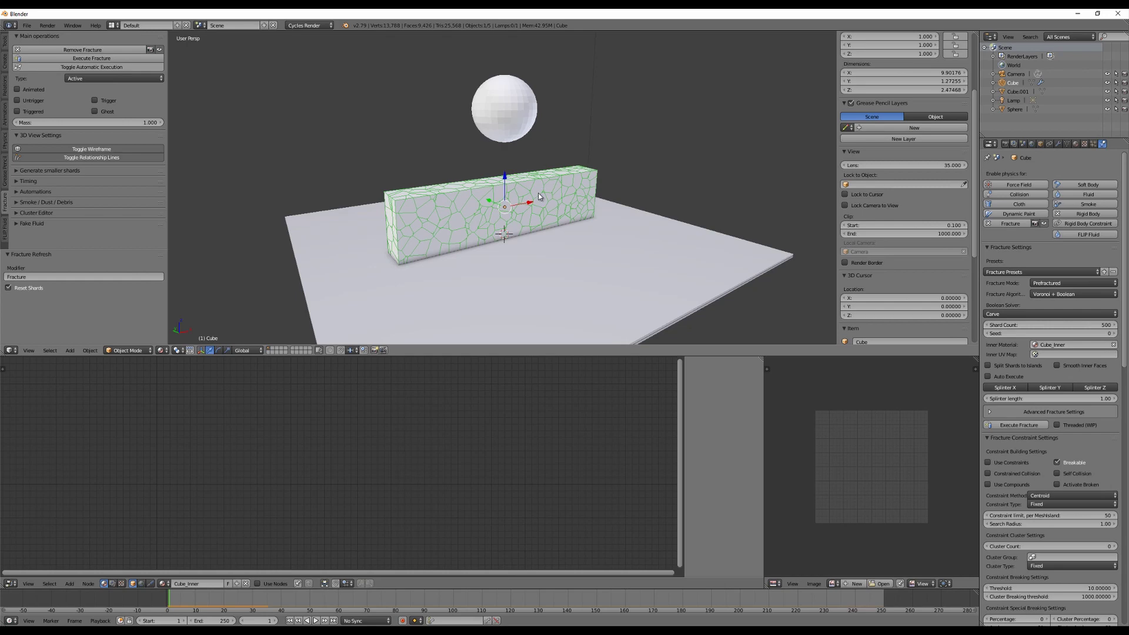
Step: Re-execute the wall's fracture with a shard count of 1 and play the simulation briefly
left_click(1014, 322)
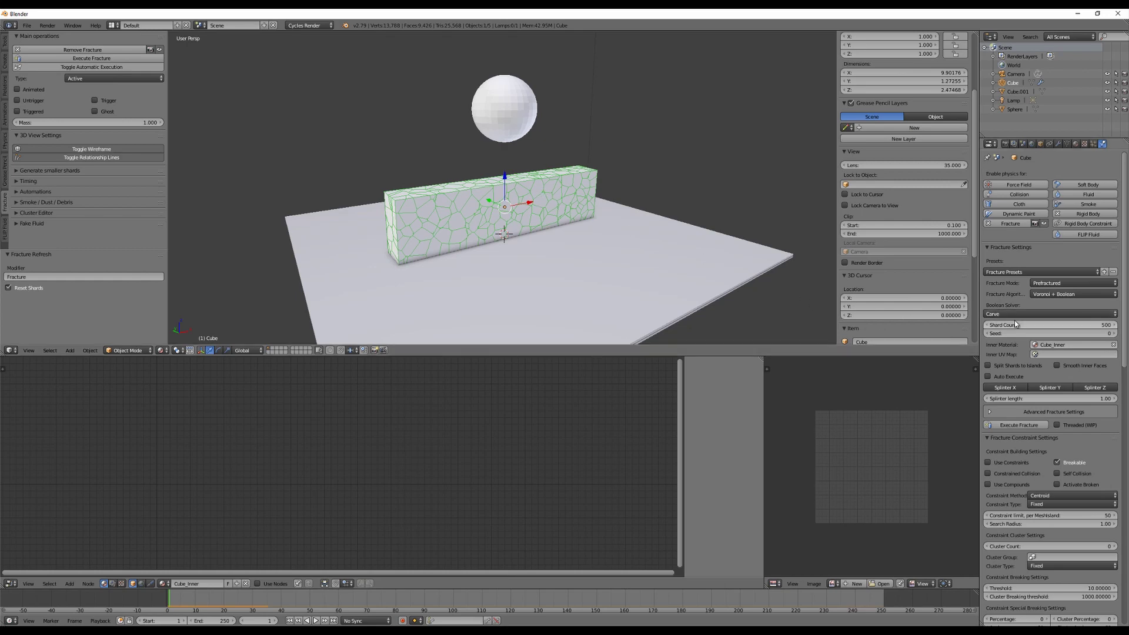
type("1")
key("Return")
left_click(1019, 424)
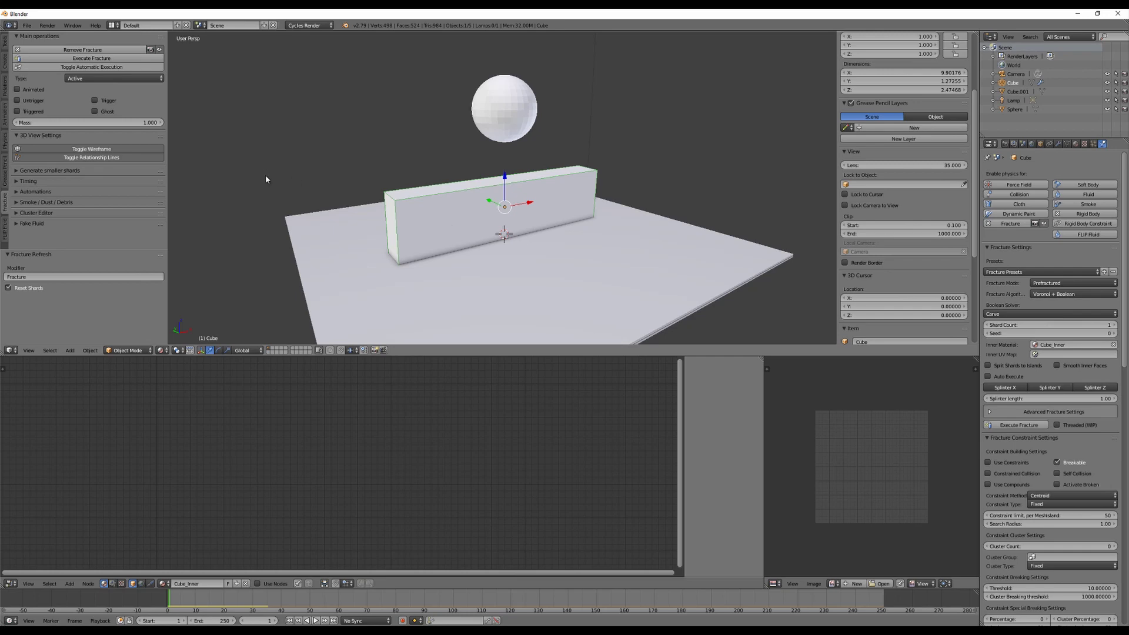
key("alt+a")
key("Escape")
Step: Lower the sphere 2.920 along Z so that it intersects the upper middle of the wall
right_click(506, 133)
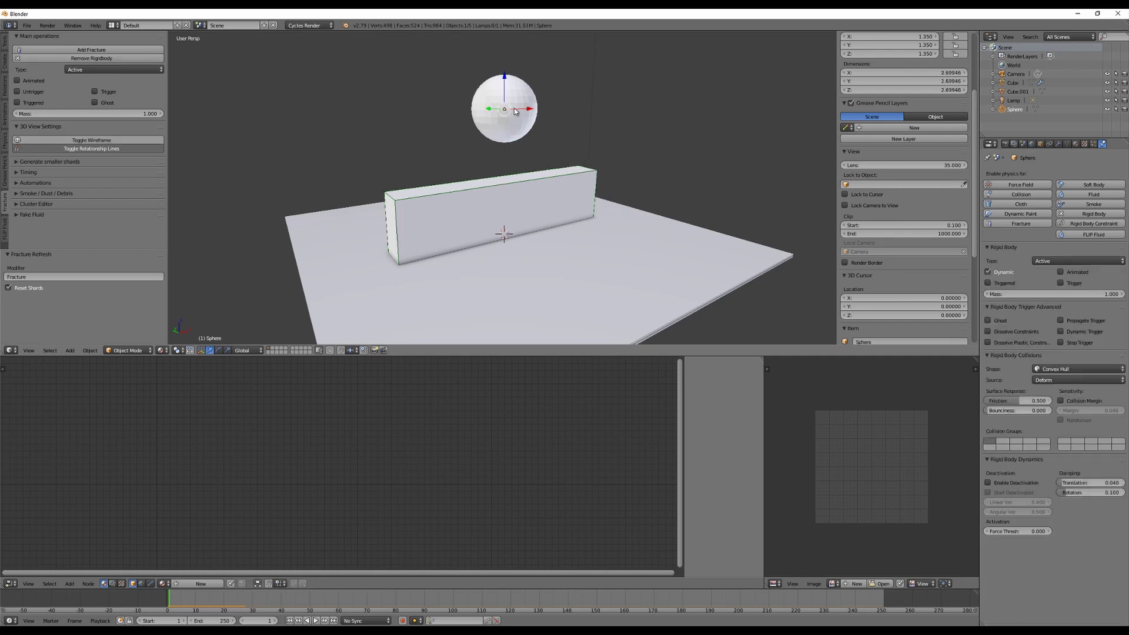
key("g")
key("z")
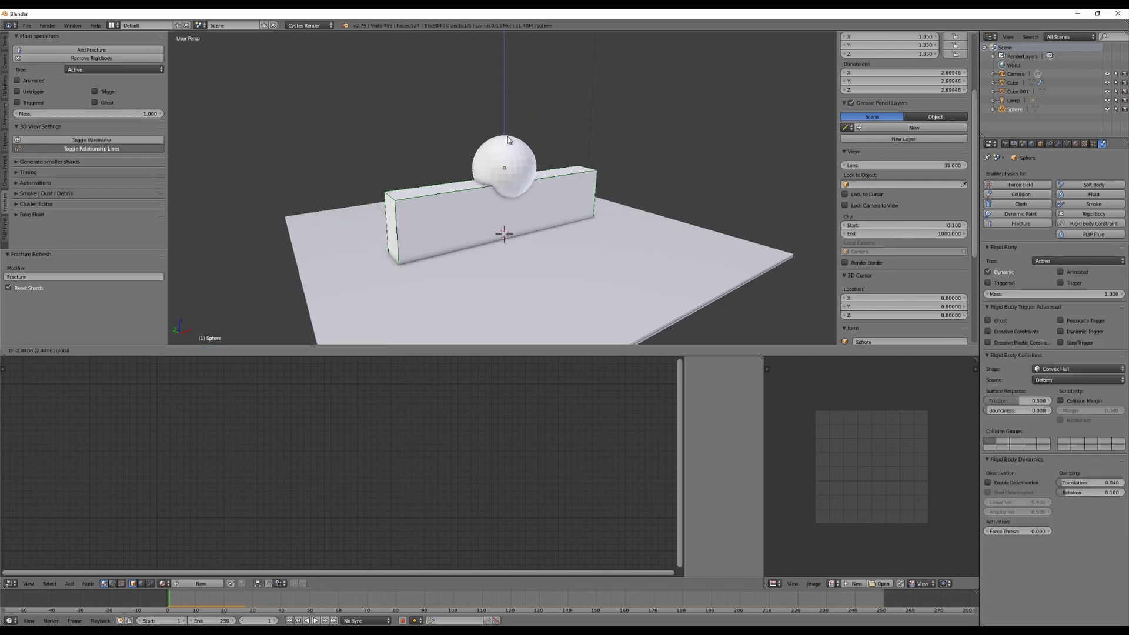
left_click(553, 155)
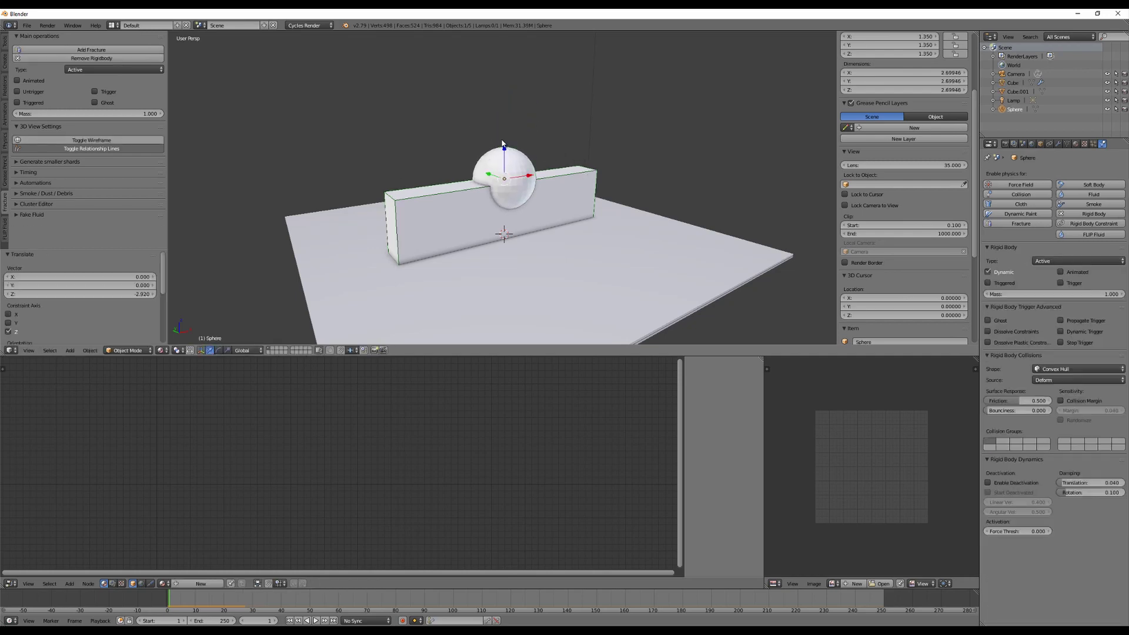
Step: Reveal the wall's options for generating smaller shards and rename the sphere as Breaker
right_click(440, 214)
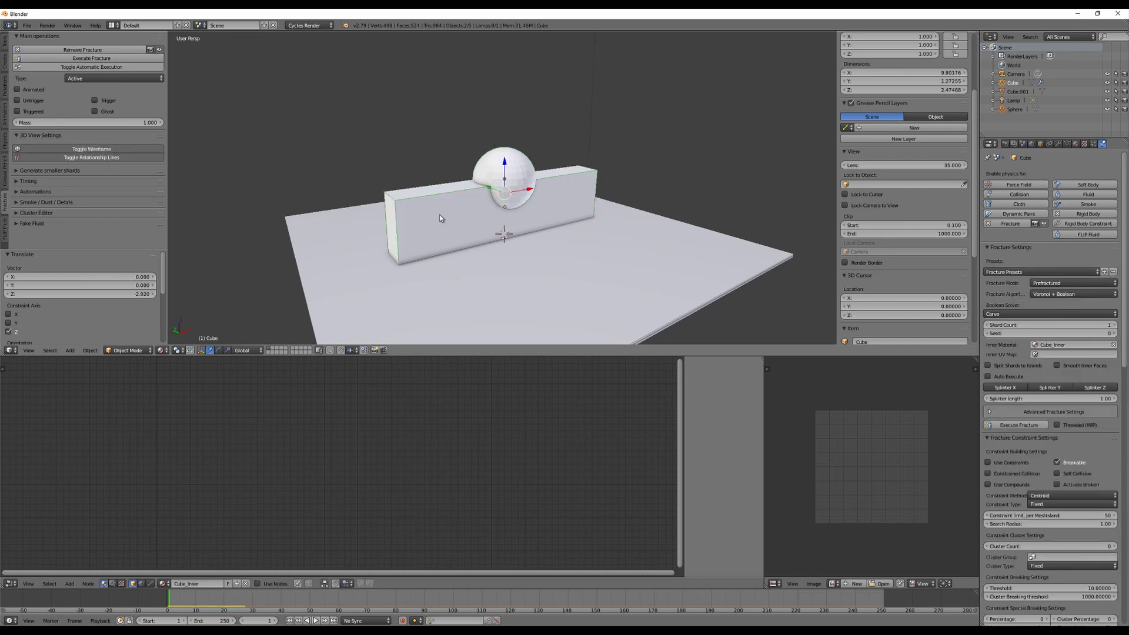
left_click(16, 174)
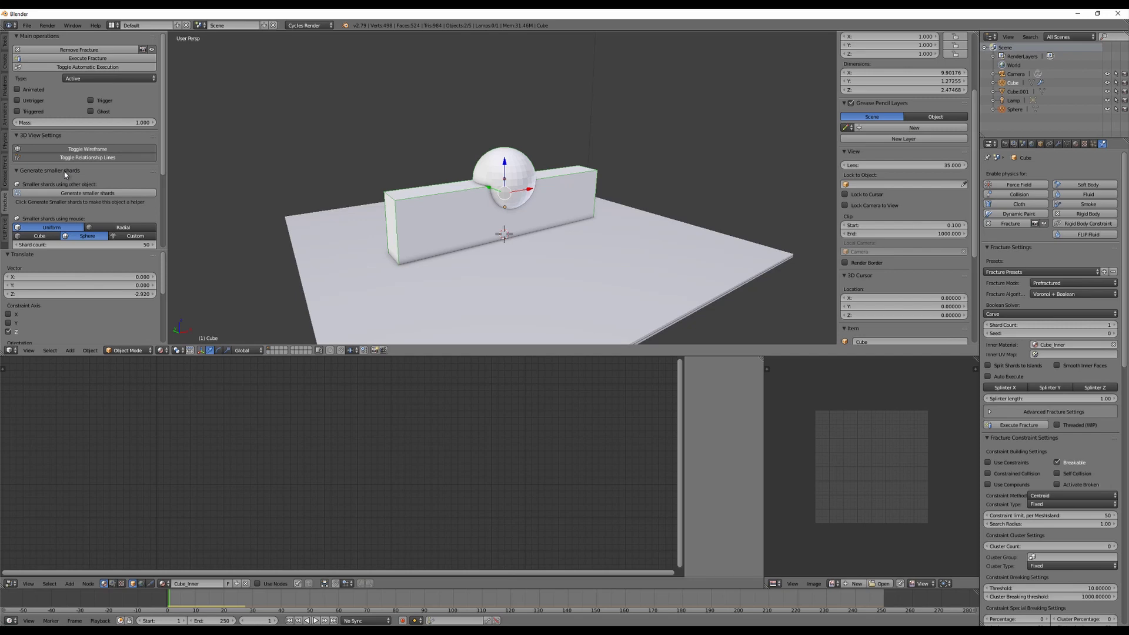
right_click(485, 176)
left_click(1017, 110)
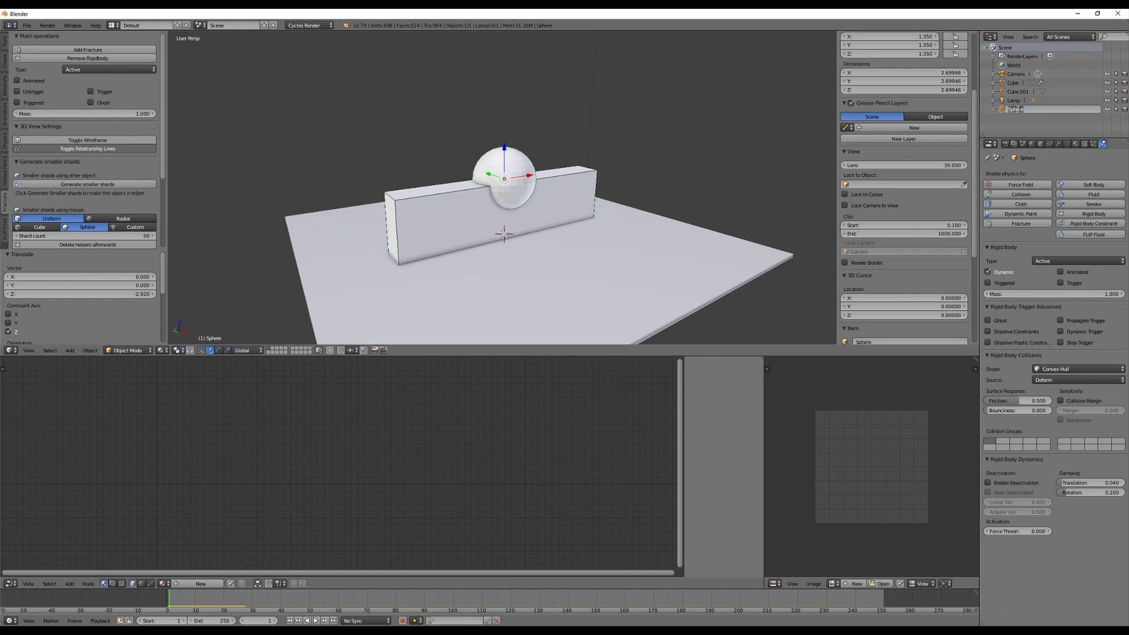
key("BackSpace")
type("Breaker")
key("Return")
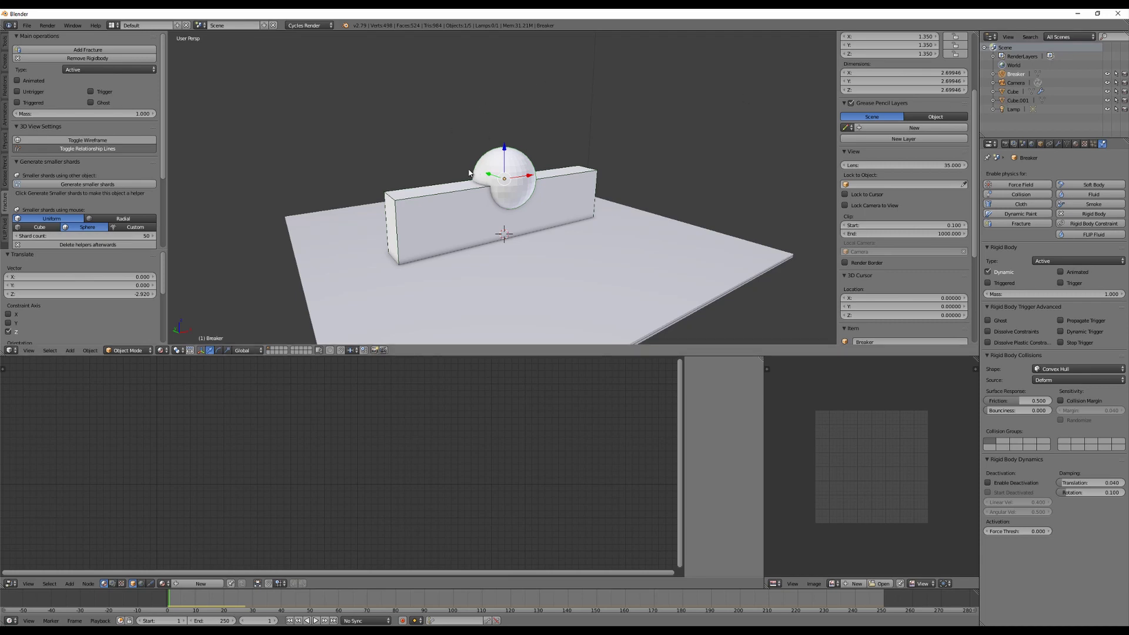
Step: Generate smaller shards in the wall using the intersecting Breaker sphere and raise the sphere 3.202 along Z
right_click(412, 202)
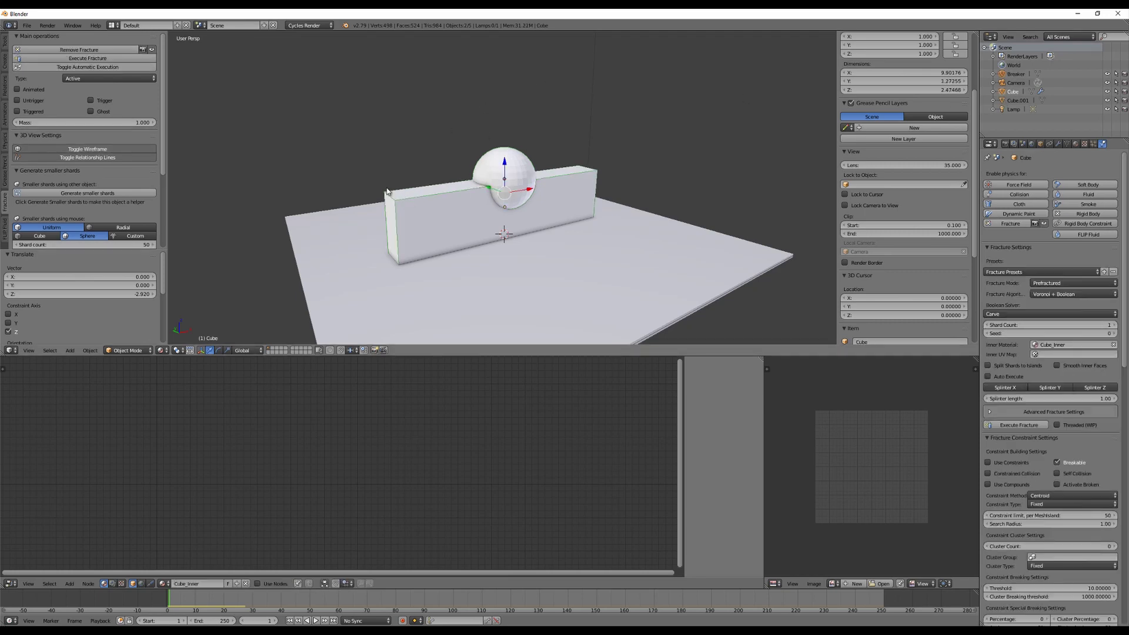
left_click(84, 195)
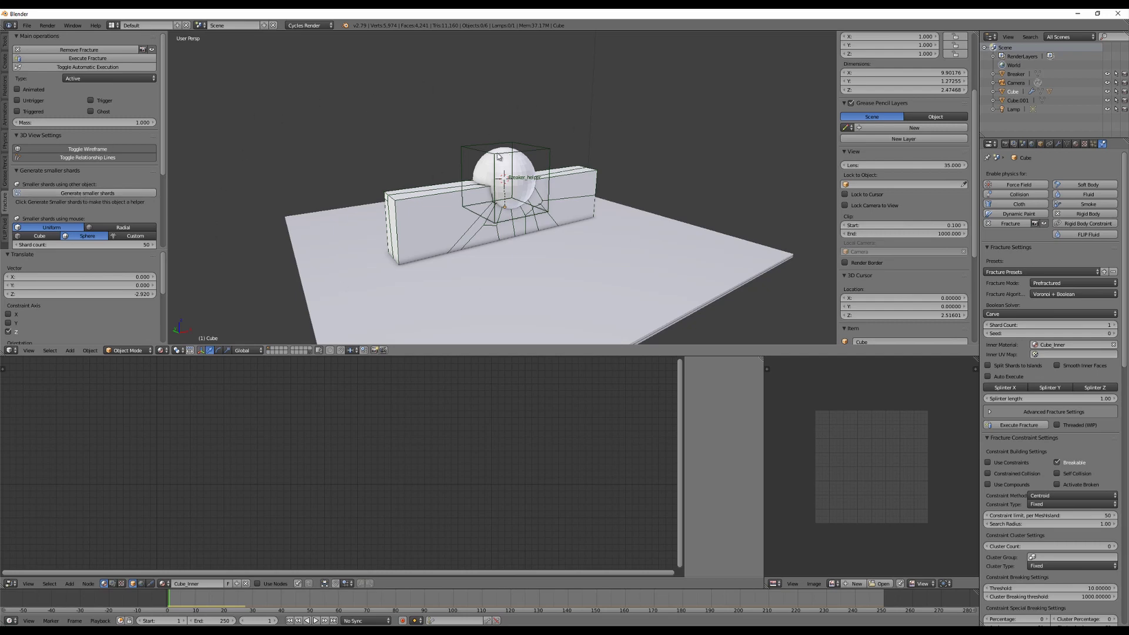
left_click(1019, 75)
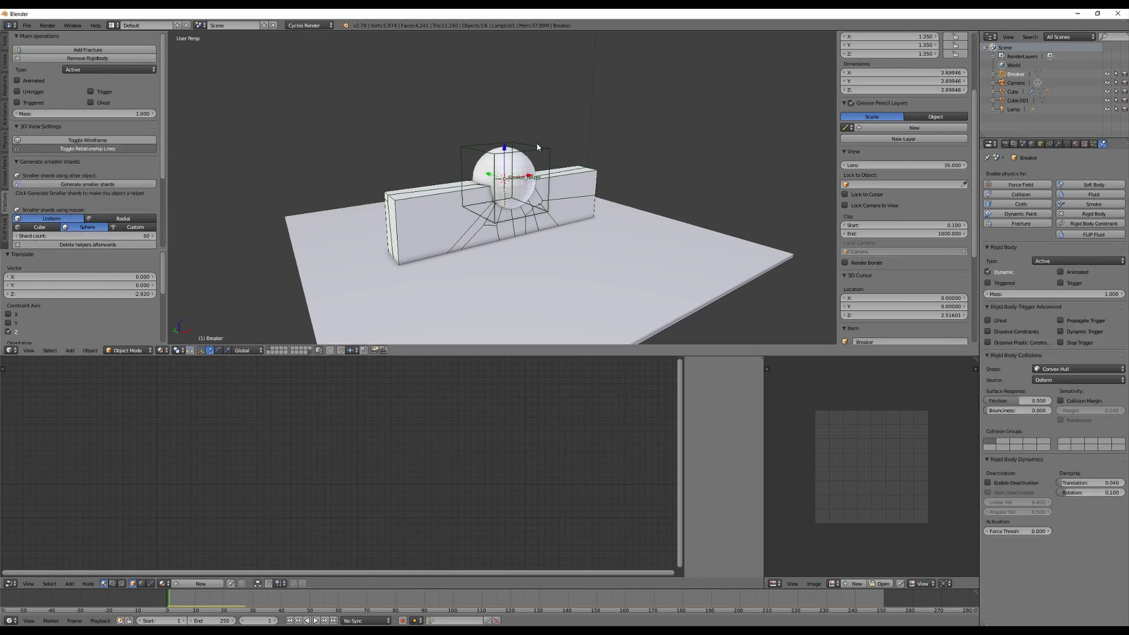
left_click_drag(503, 148, 507, 72)
middle_click_drag(613, 143, 564, 148)
Step: Select the Breaker_helper object and examine the smaller shards around it on the wall's front and upper face
right_click(500, 154)
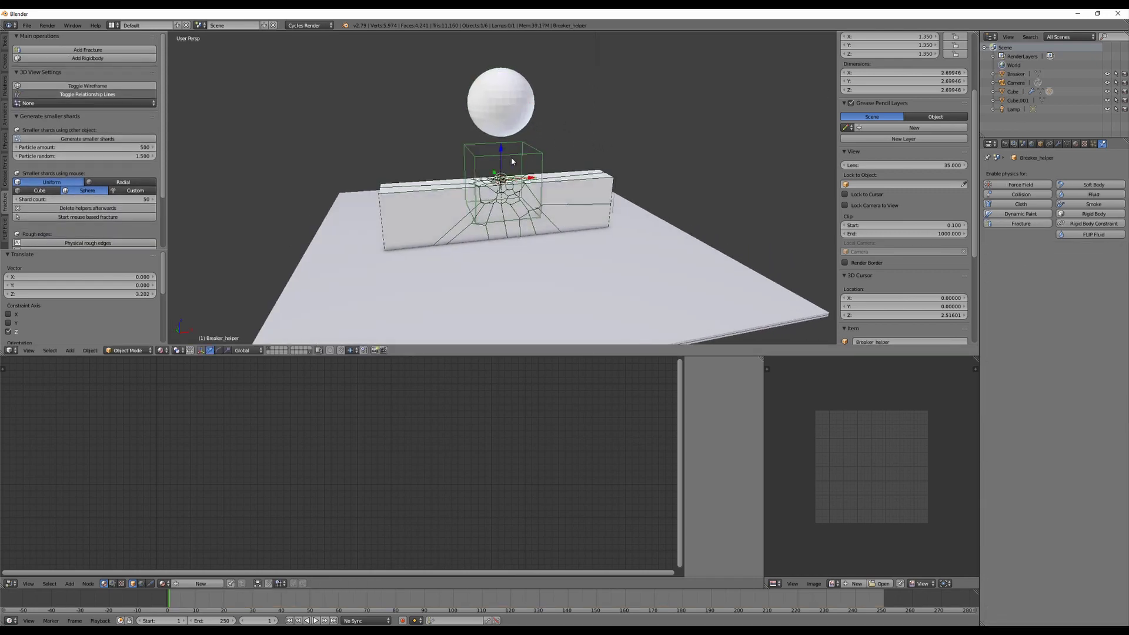
scroll(588, 171, "up", 5)
scroll(584, 160, "down", 3)
scroll(584, 112, "up", 4)
scroll(563, 170, "up", 6)
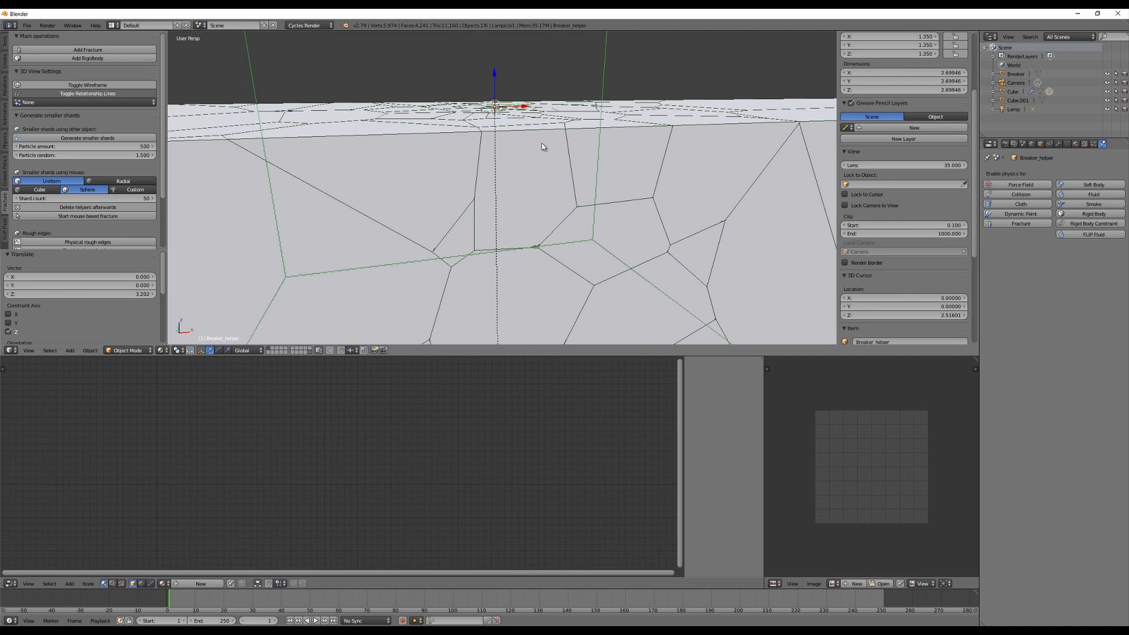
scroll(549, 109, "down", 1)
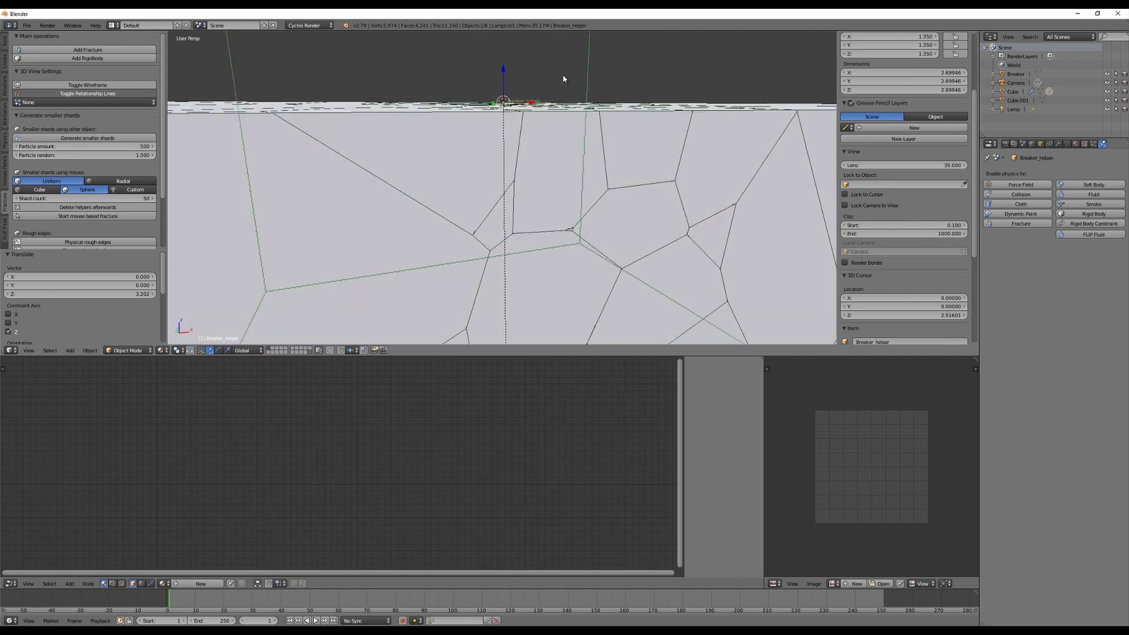
middle_click_drag(563, 79, 507, 106)
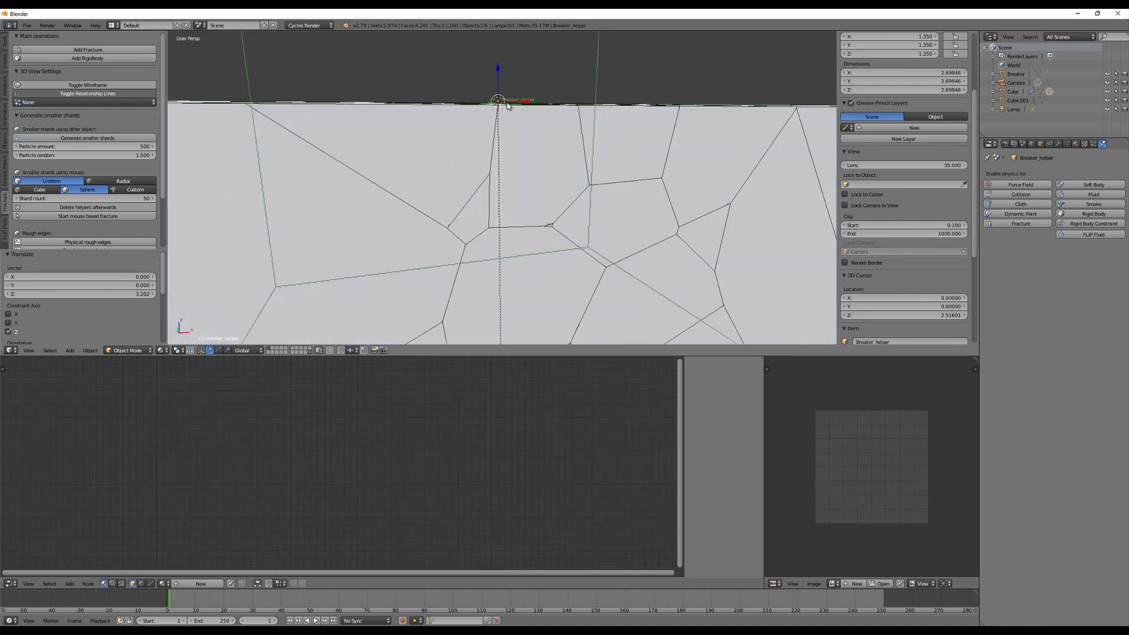
mouse_move(580, 86)
middle_mouse_down()
mouse_move(571, 72)
mouse_move(610, 87)
mouse_move(564, 71)
middle_mouse_up()
scroll(609, 87, "down", 4)
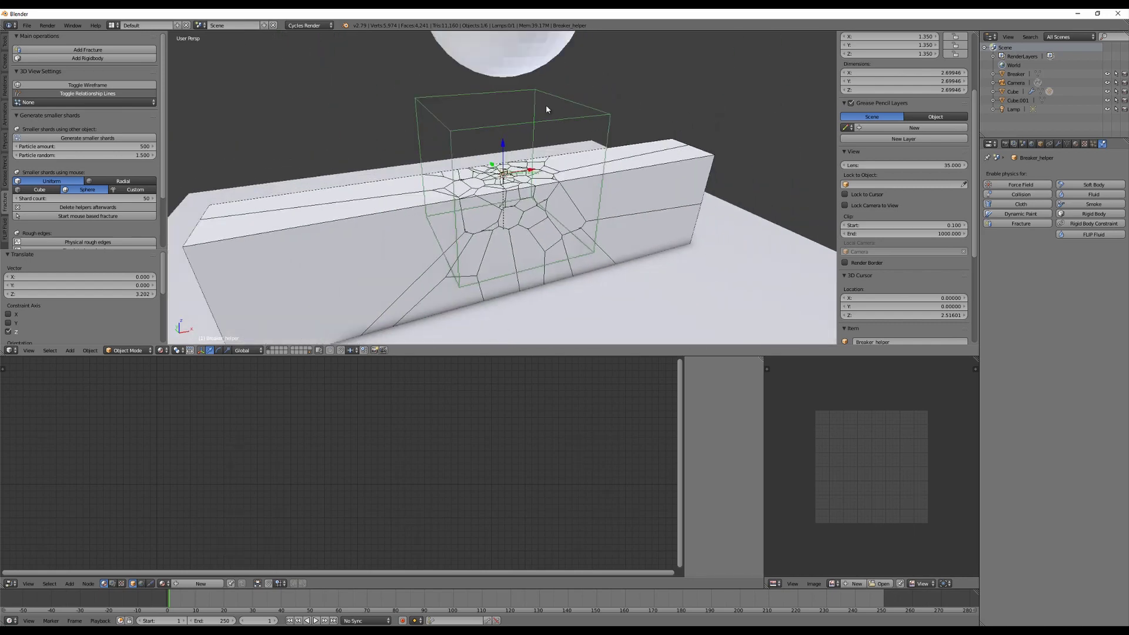
scroll(512, 112, "up", 6)
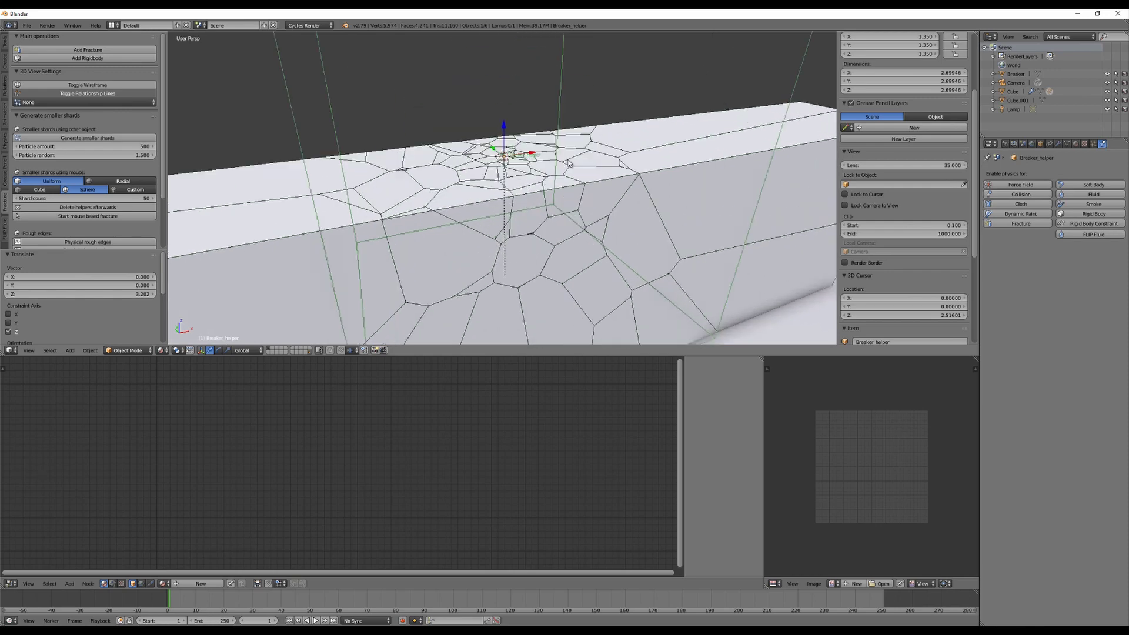
middle_click_drag(537, 75, 512, 79)
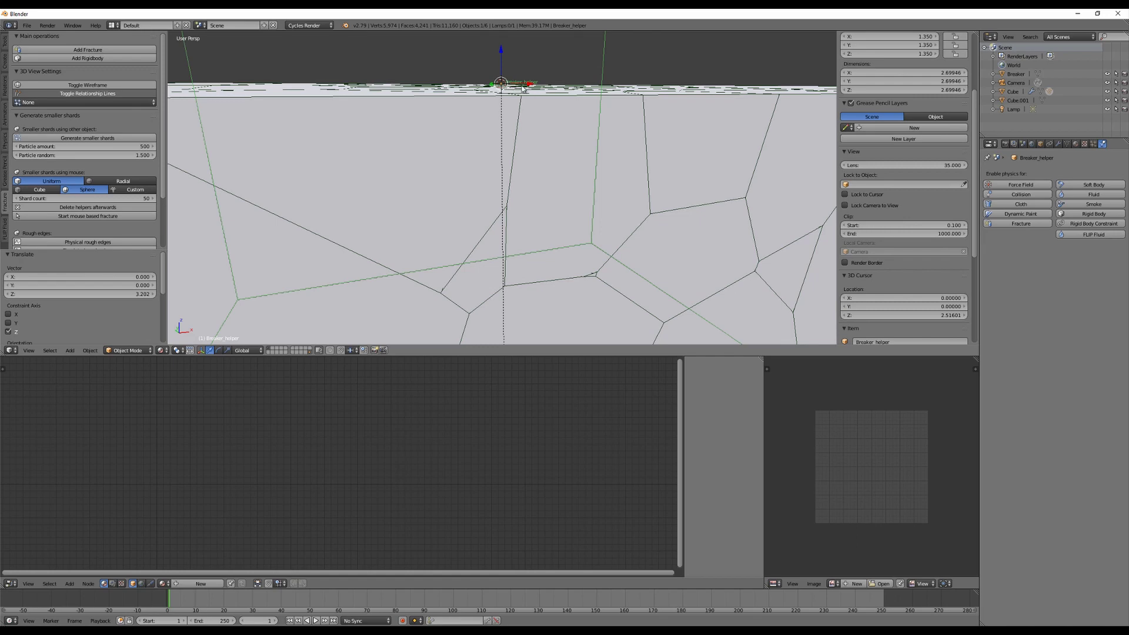
scroll(564, 80, "down", 5)
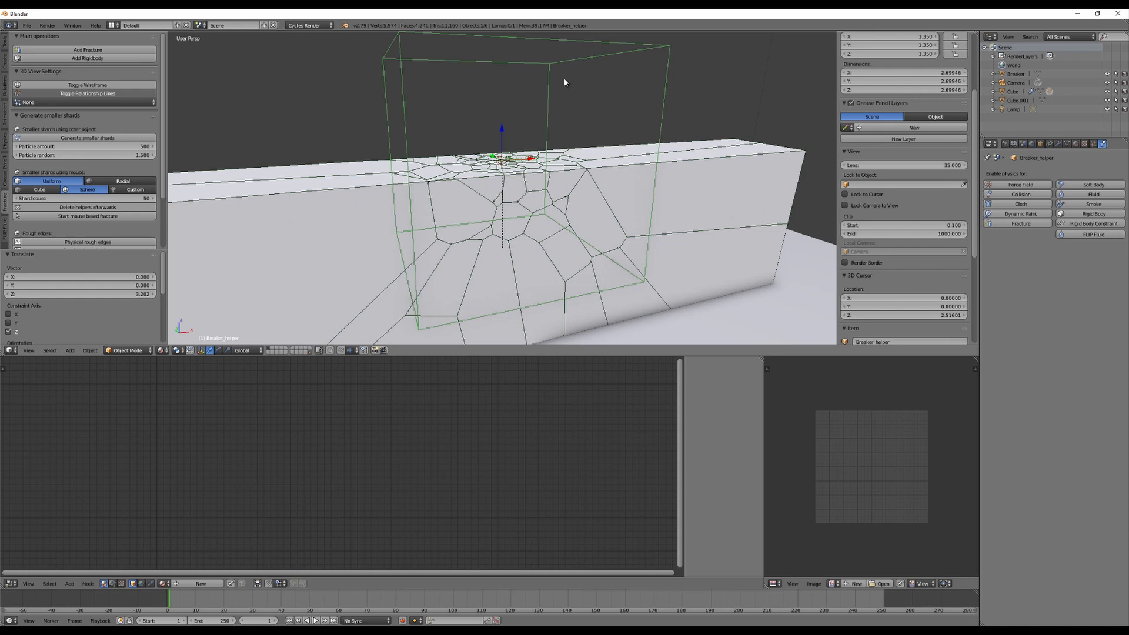
scroll(631, 137, "down", 5)
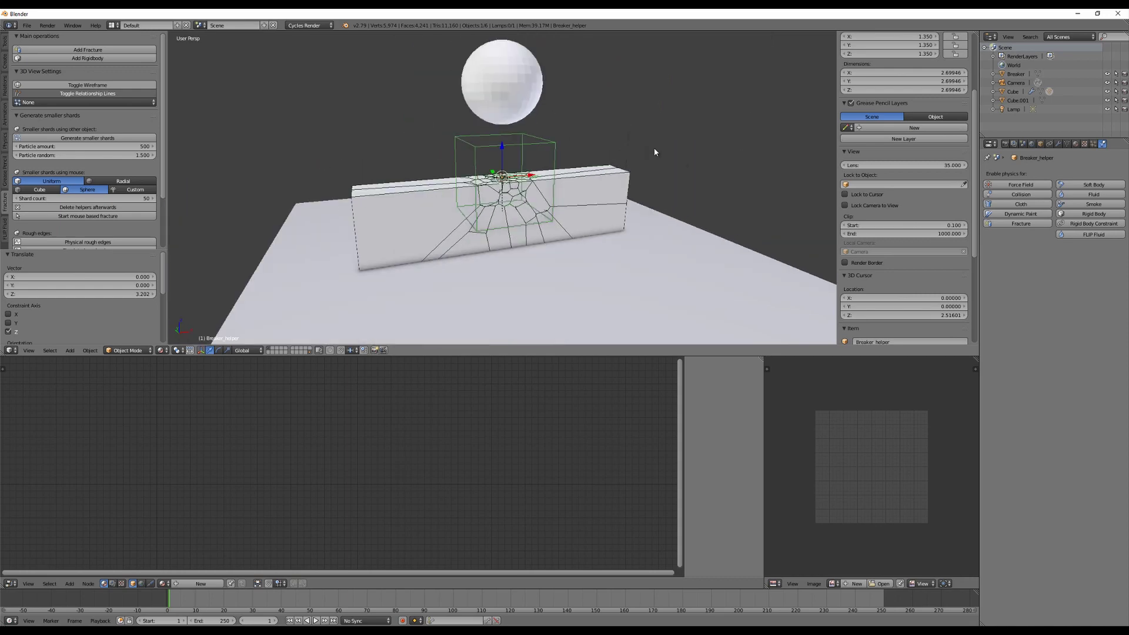
scroll(539, 171, "up", 2)
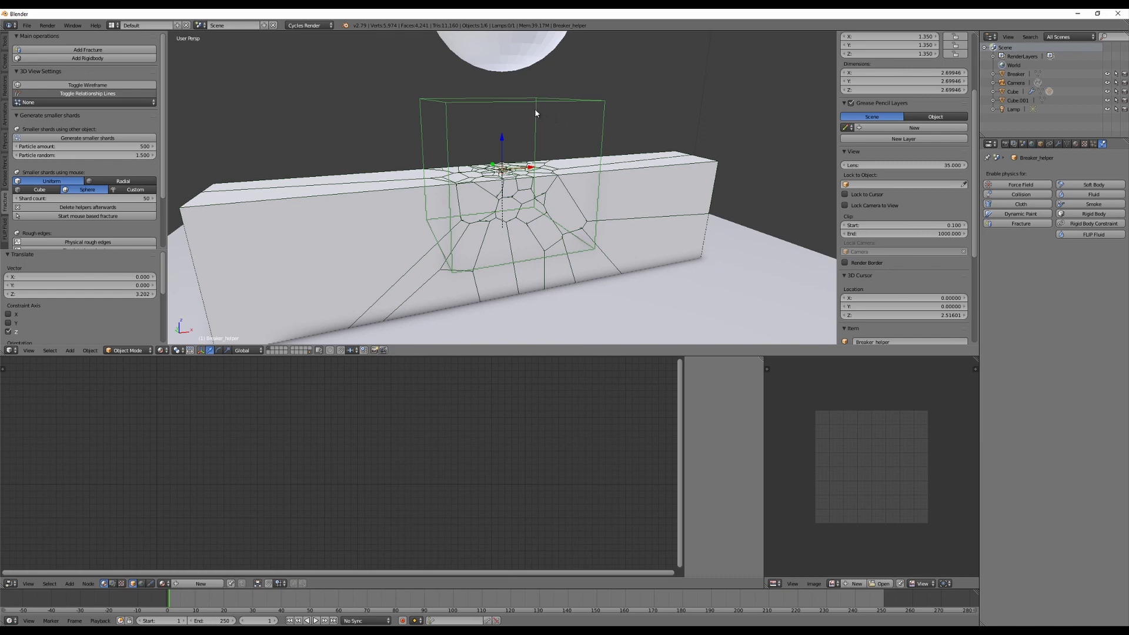
scroll(535, 108, "down", 3)
Step: Display Breaker_helper with the Solid maximum draw type and restore it to Bounds
left_click(1041, 144)
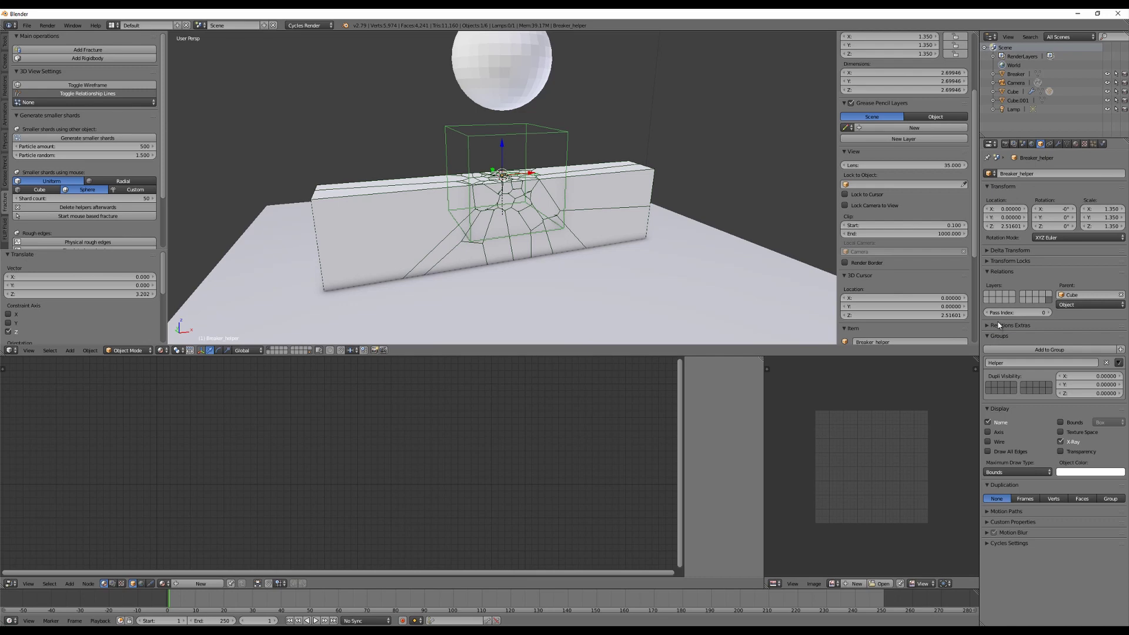
left_click(1001, 474)
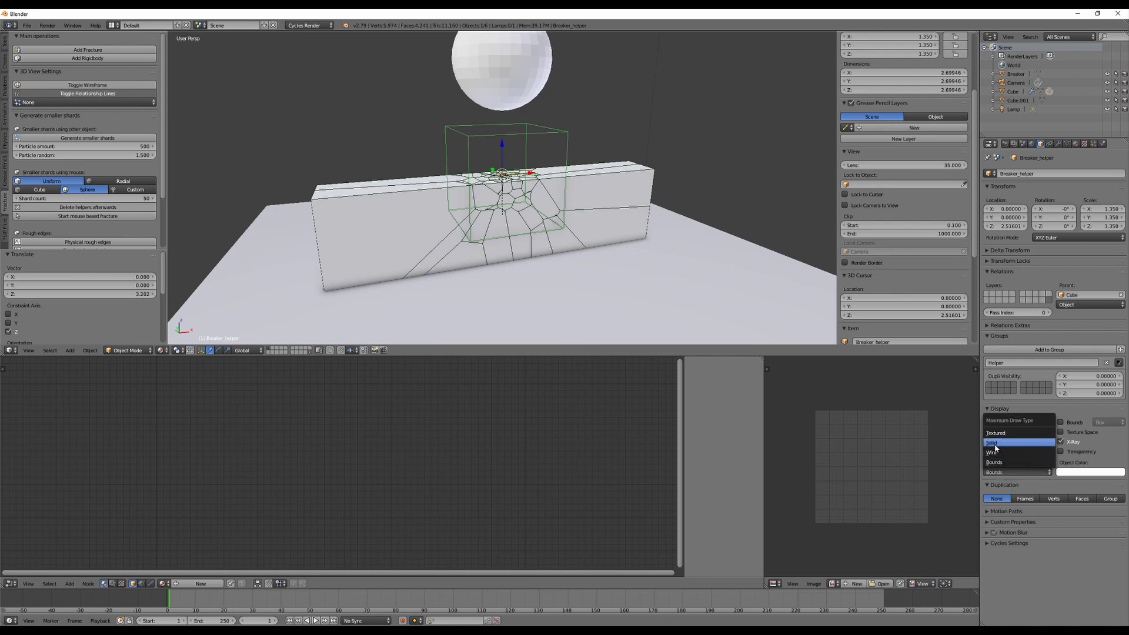
left_click(994, 443)
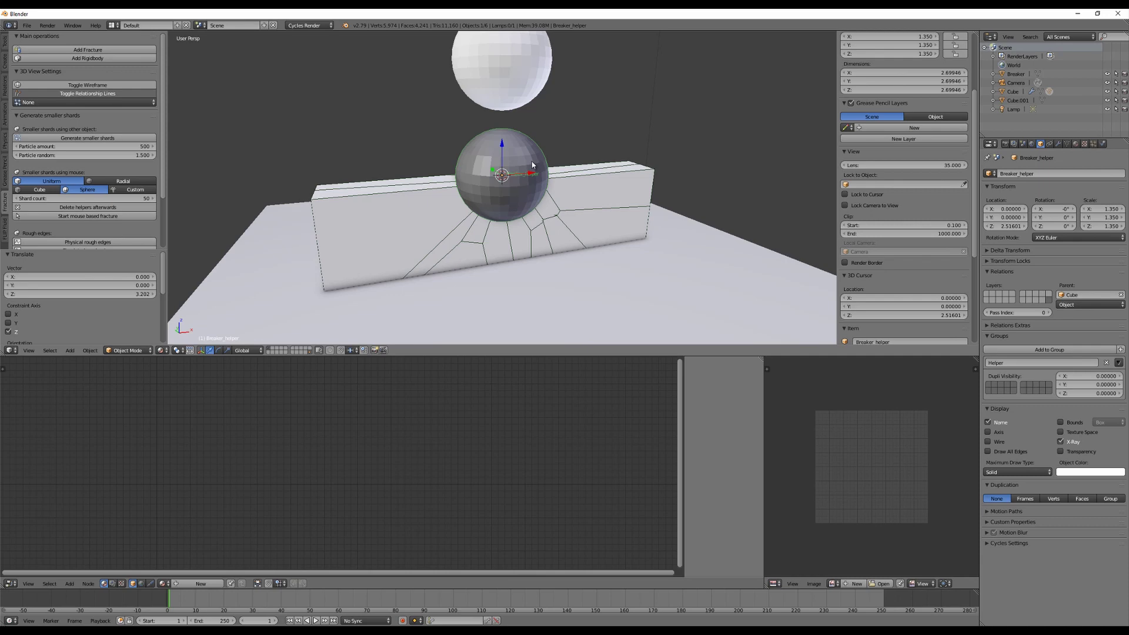
left_click(1017, 472)
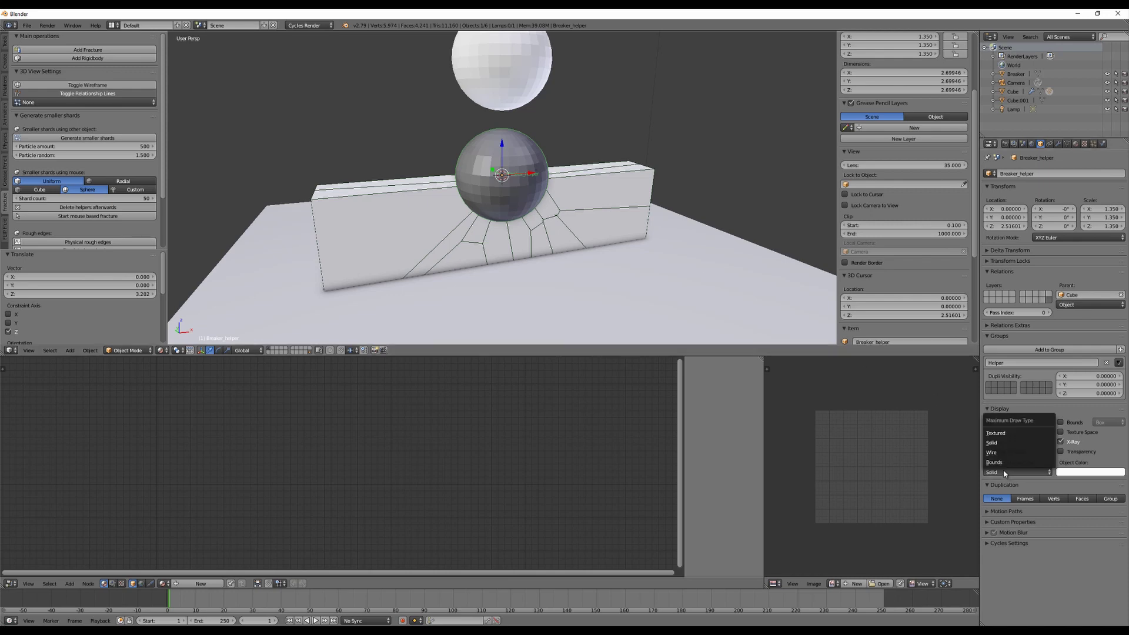
left_click(1005, 466)
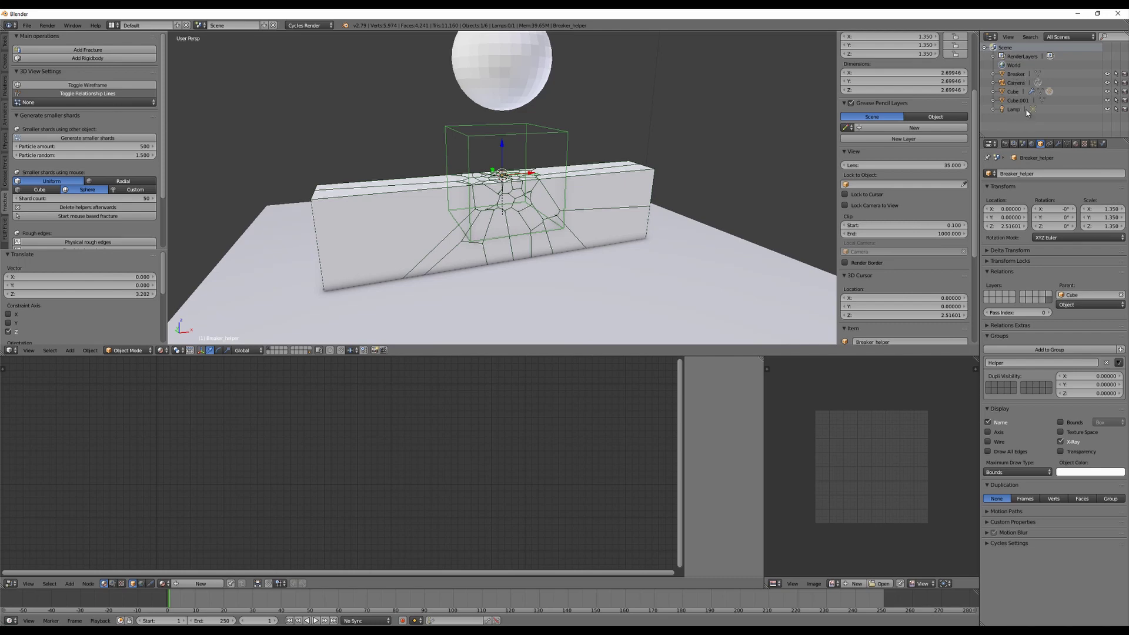
Step: Try moving the wall together with its attached helper, and select Breaker_helper beneath Cube in the scene hierarchy
right_click(640, 194)
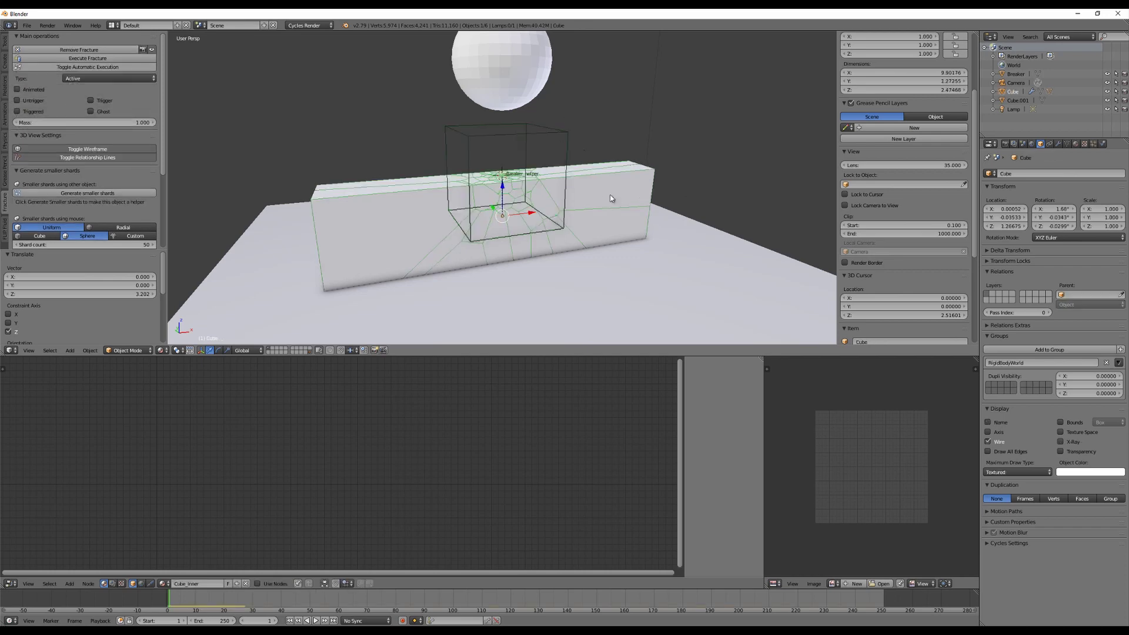
key("g")
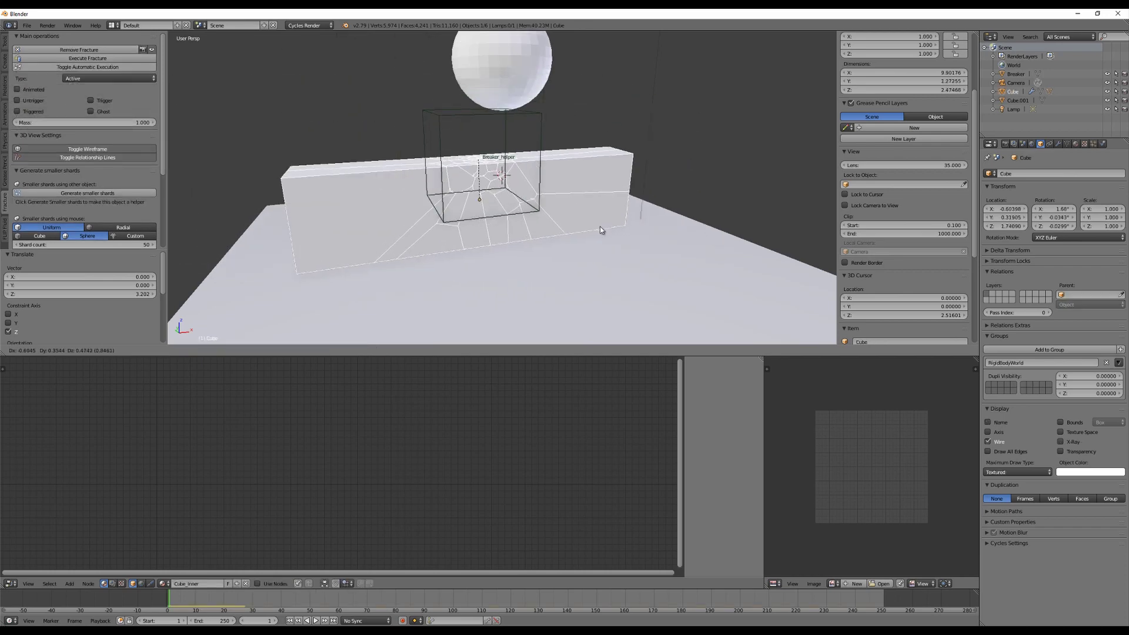
right_click(600, 227)
left_click(992, 92)
left_click(1032, 118)
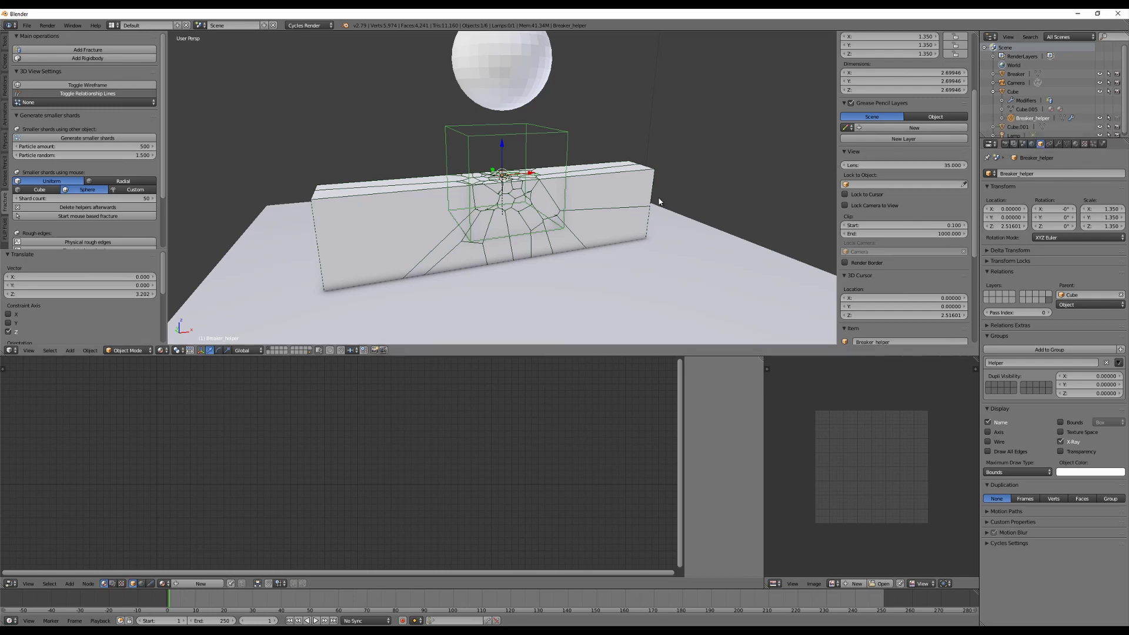
Step: Preview the scene with Rendered viewport shading and switch the viewport to Solid shading
left_click(163, 350)
left_click(185, 300)
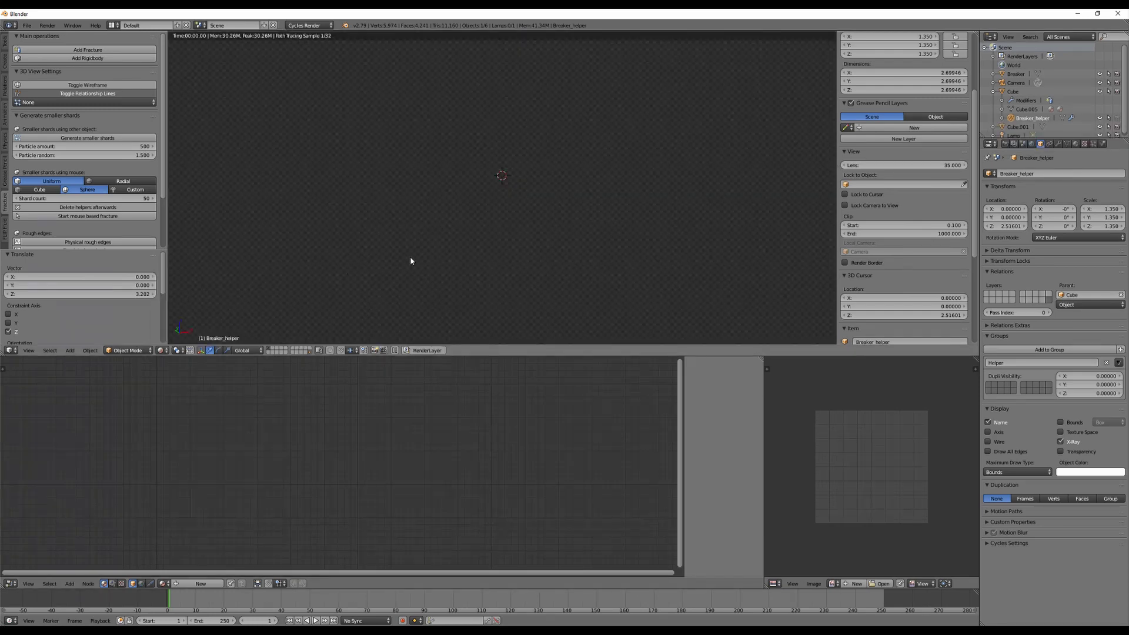
middle_click_drag(572, 284, 594, 284)
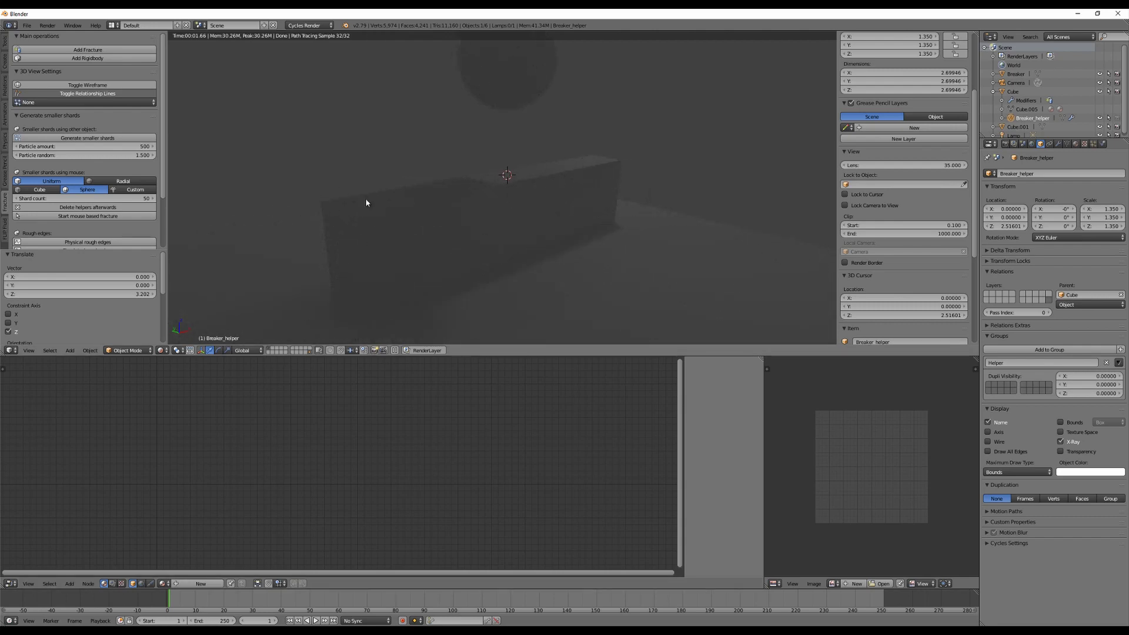
left_click(160, 350)
left_click(179, 320)
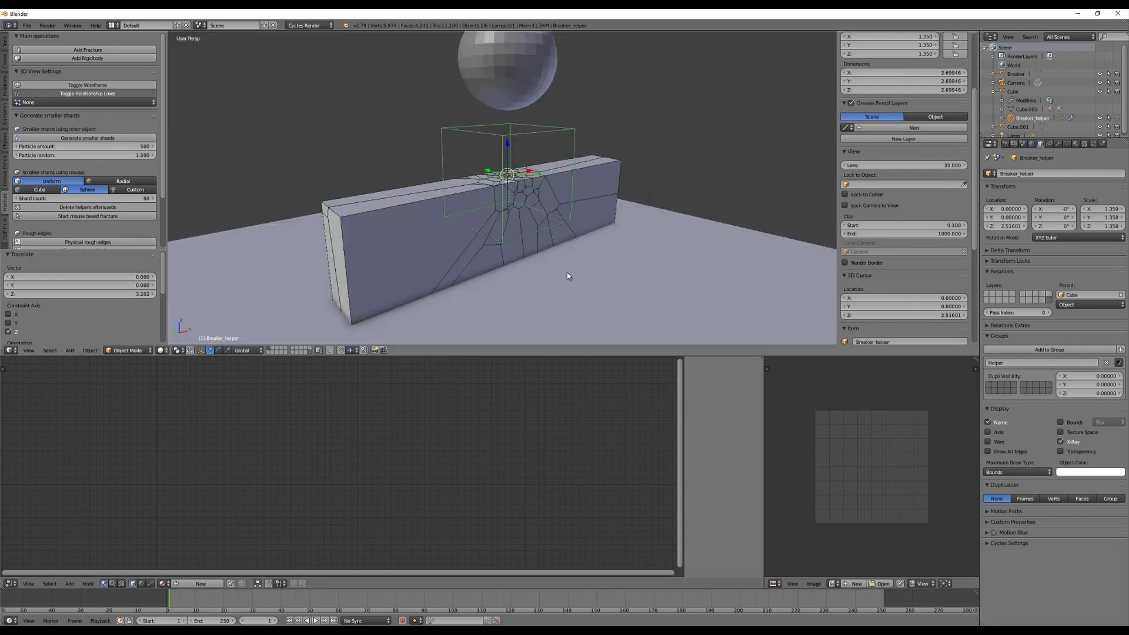
middle_click_drag(622, 265, 598, 267)
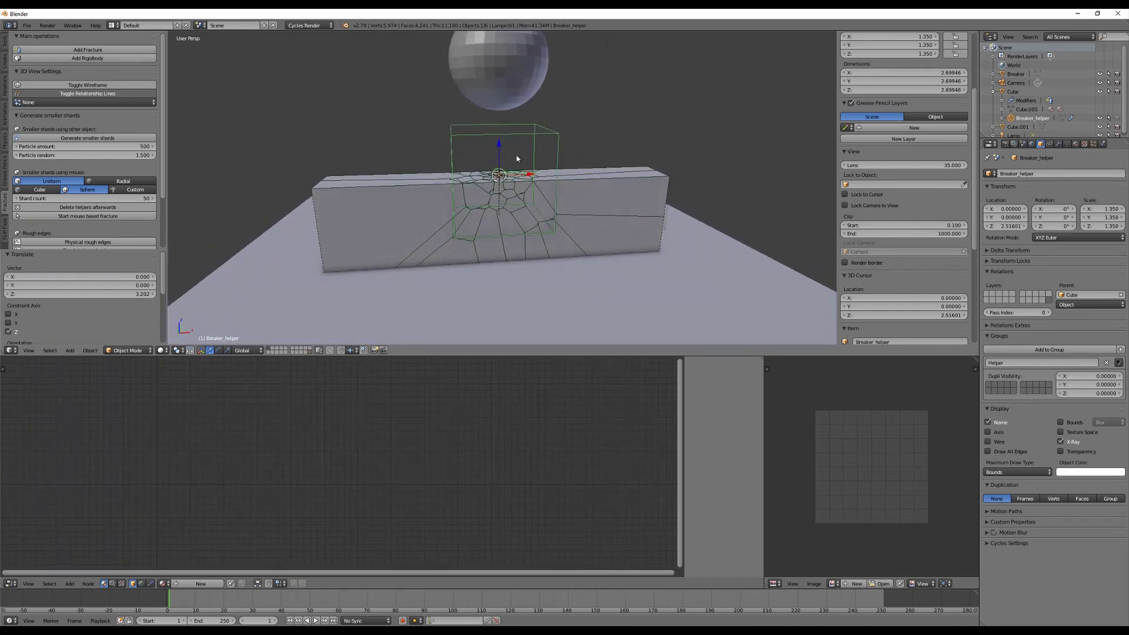
Step: Isolate the last layer to view Breaker_helper on its own, and return to the first layer with the wall
left_click(310, 353)
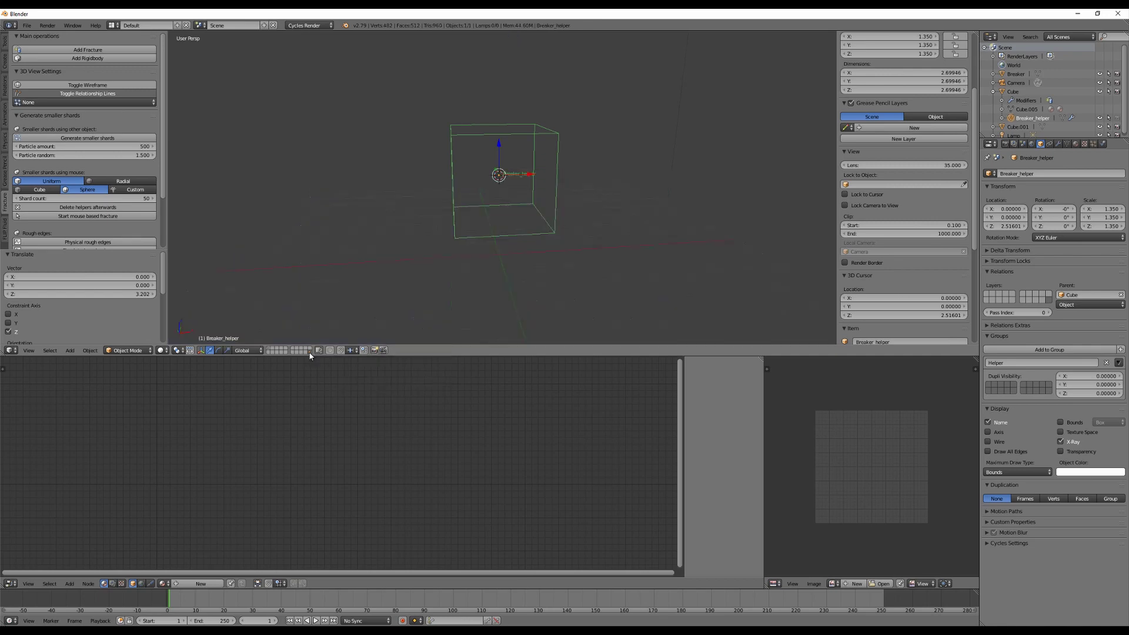
middle_click_drag(426, 291, 527, 272)
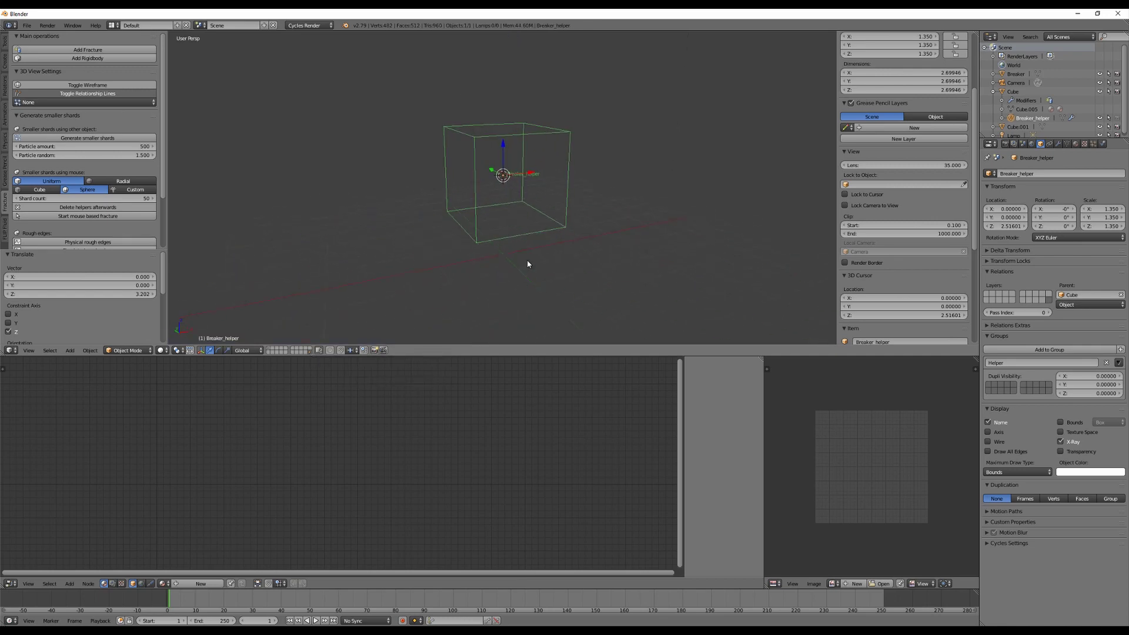
left_click(268, 351)
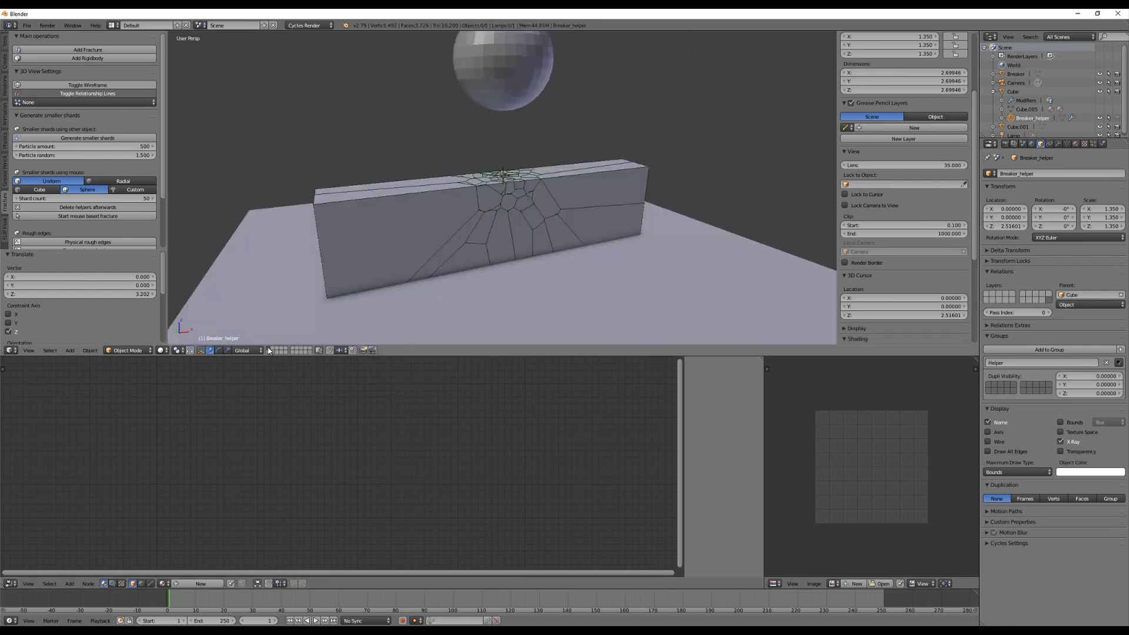
middle_click_drag(567, 249, 588, 257)
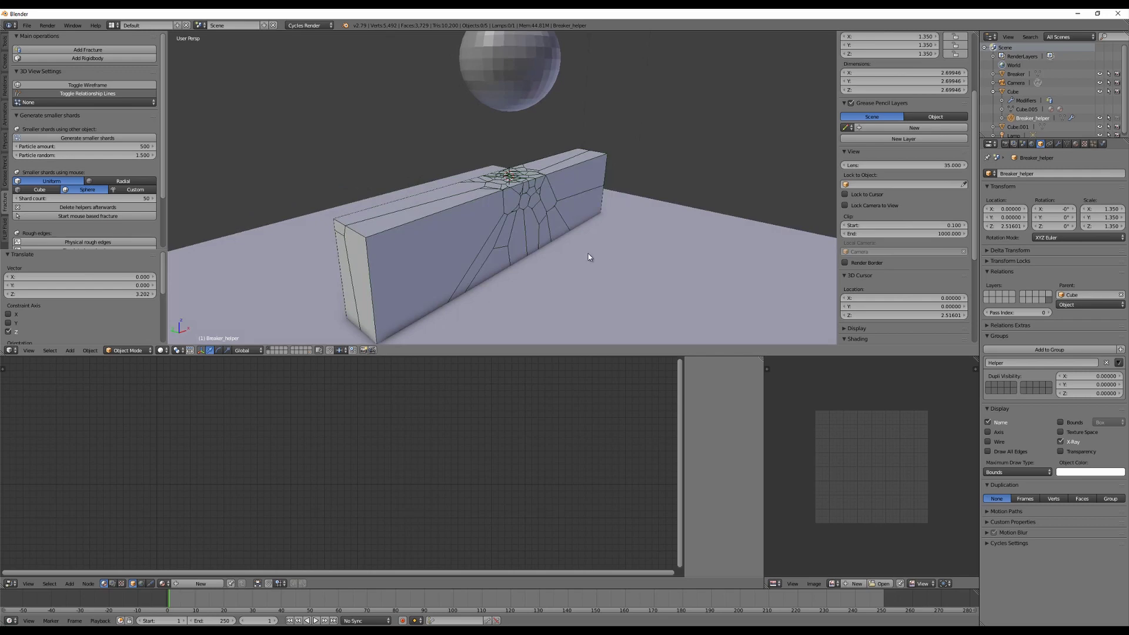
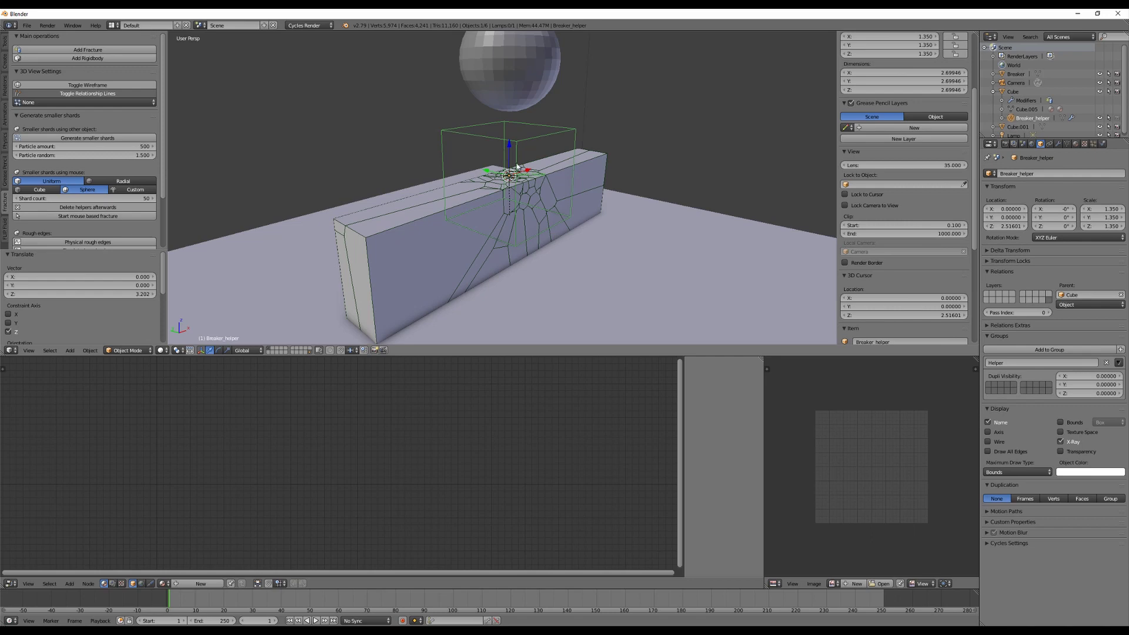
Step: Show Breaker_helper's particle system settings and set its particle drawing to Point
left_click(1093, 144)
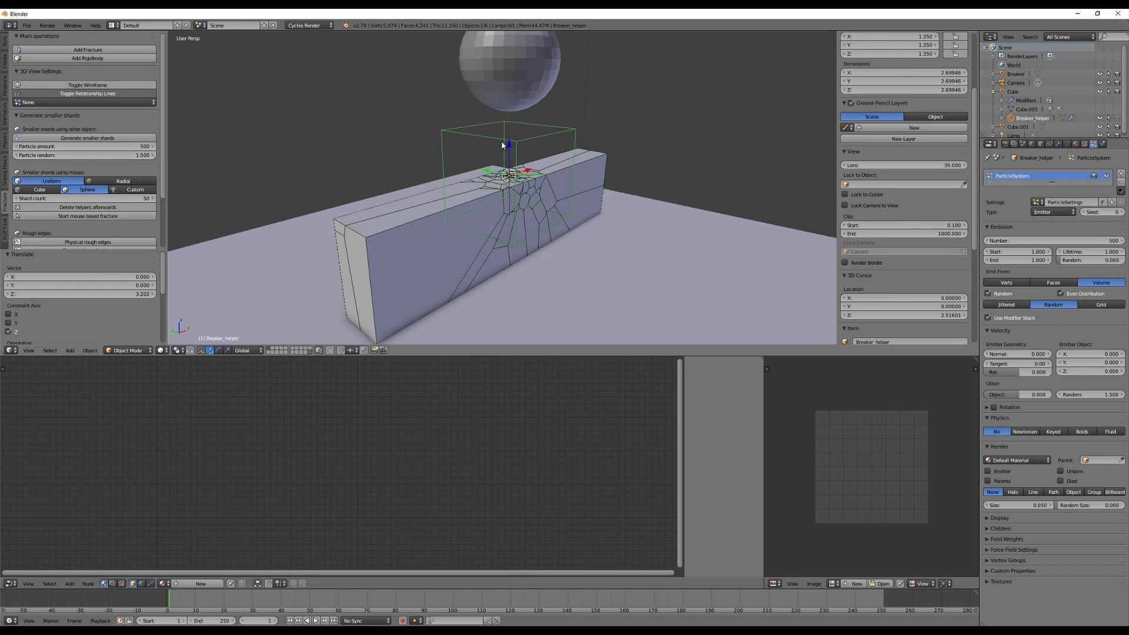
left_click(59, 102)
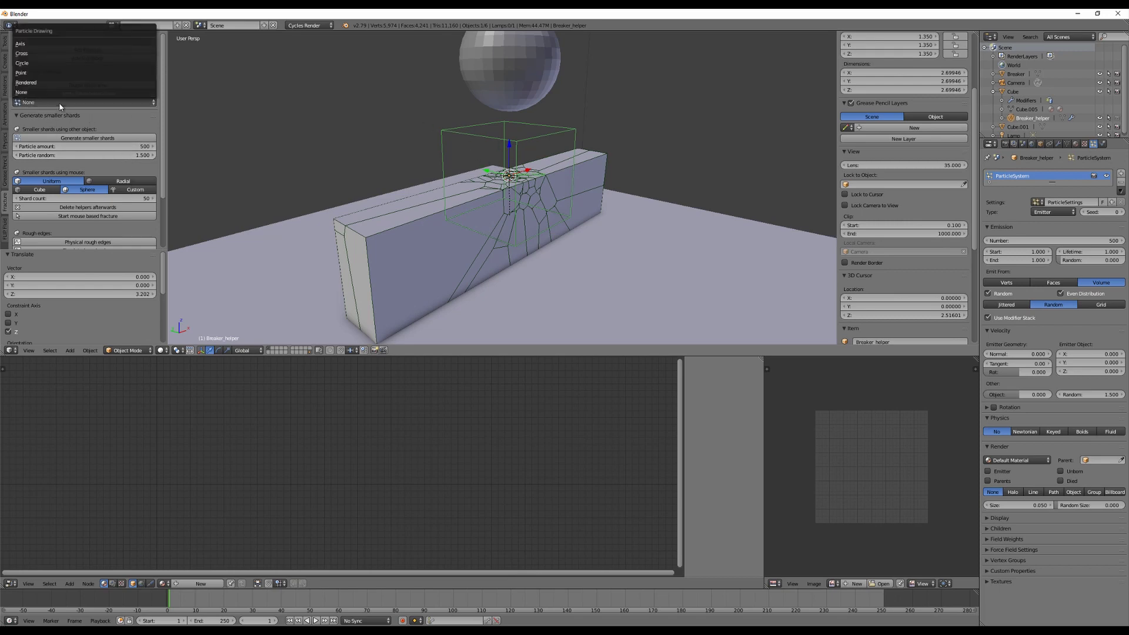
left_click(42, 75)
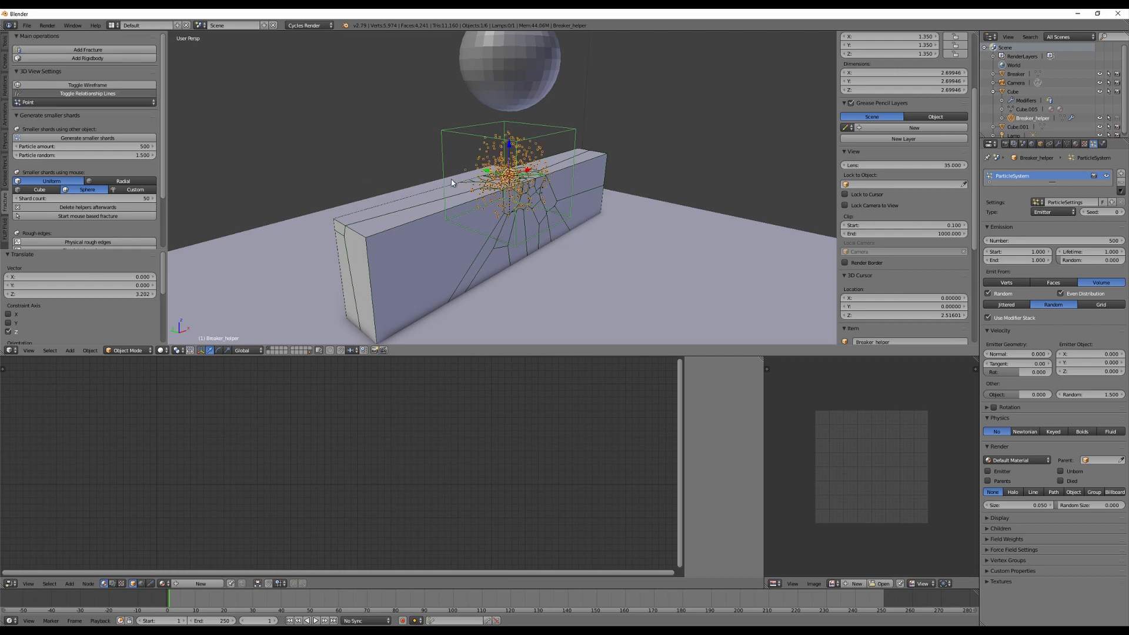
Step: Examine how Breaker_helper's particles are distributed around the small shards at the wall's upper edge
scroll(601, 184, "up", 3)
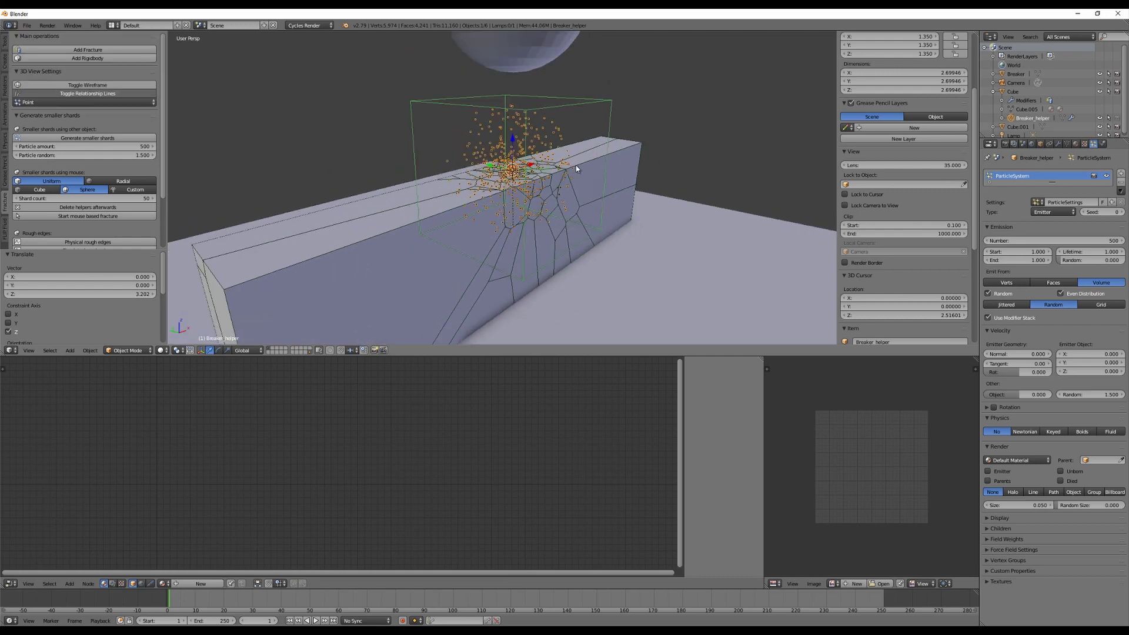
scroll(575, 170, "down", 5)
scroll(575, 171, "up", 5)
scroll(522, 190, "down", 3)
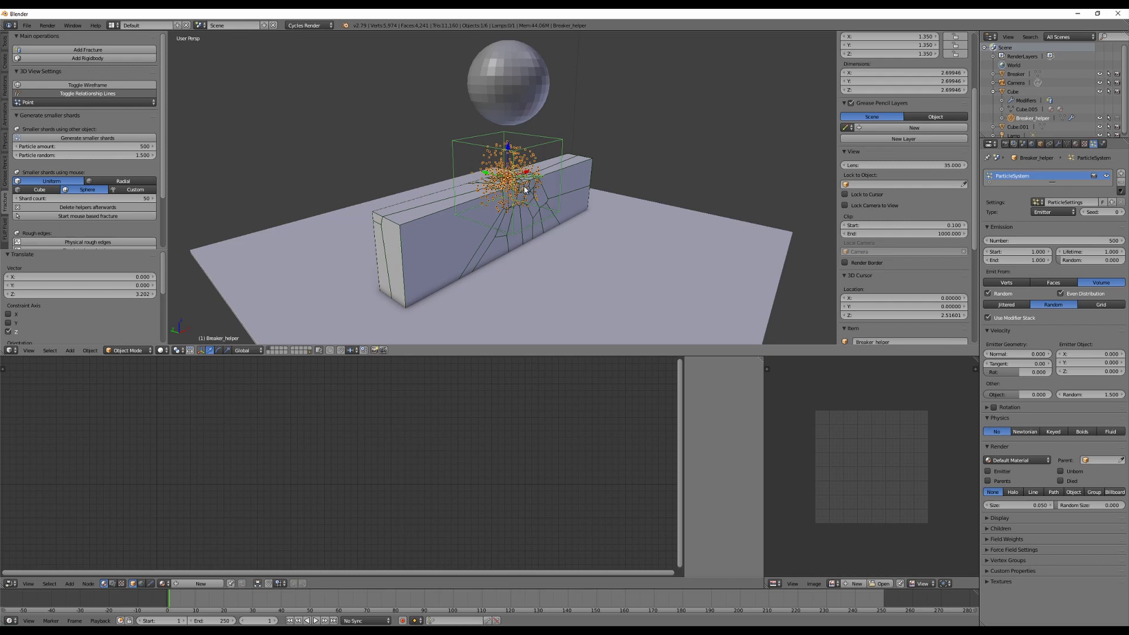
scroll(524, 189, "up", 3)
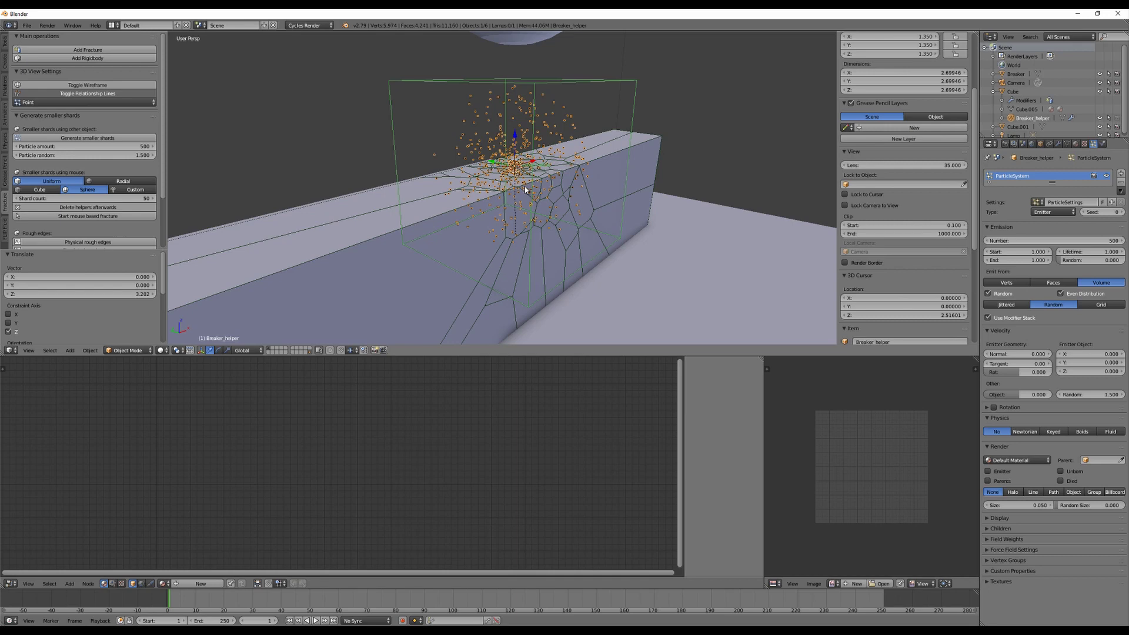
scroll(525, 189, "down", 2)
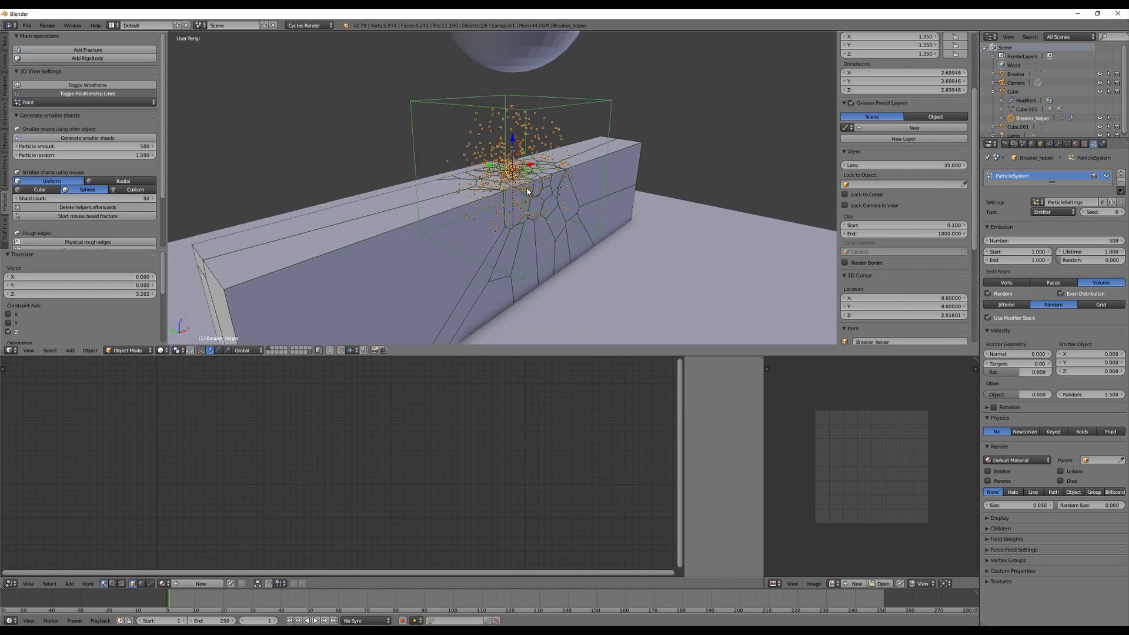
scroll(527, 191, "down", 4)
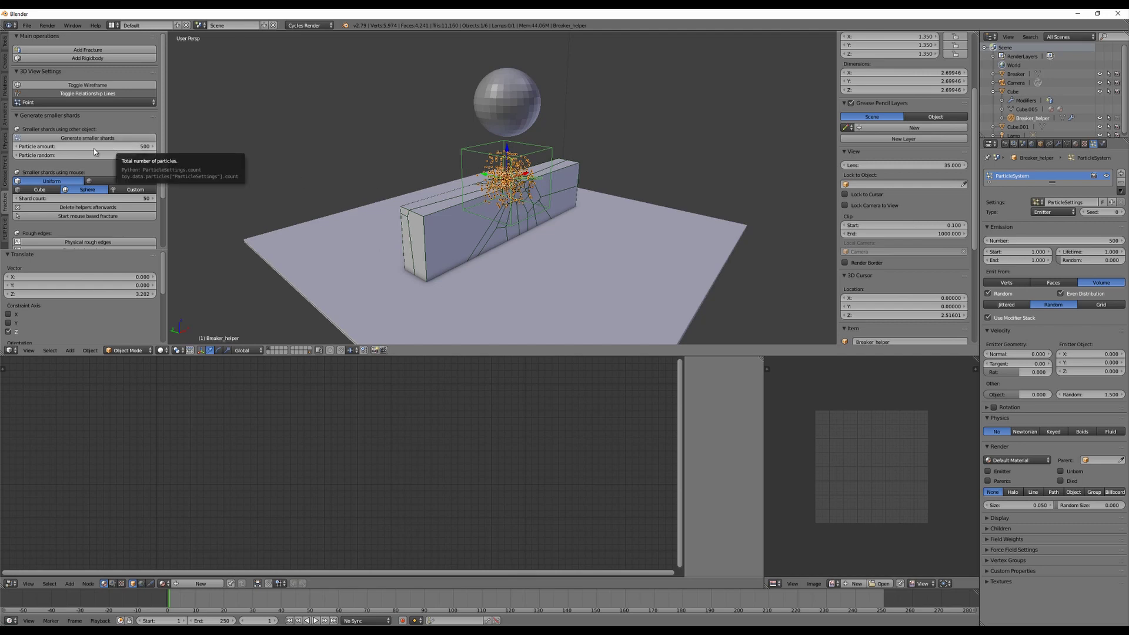
scroll(559, 242, "up", 3)
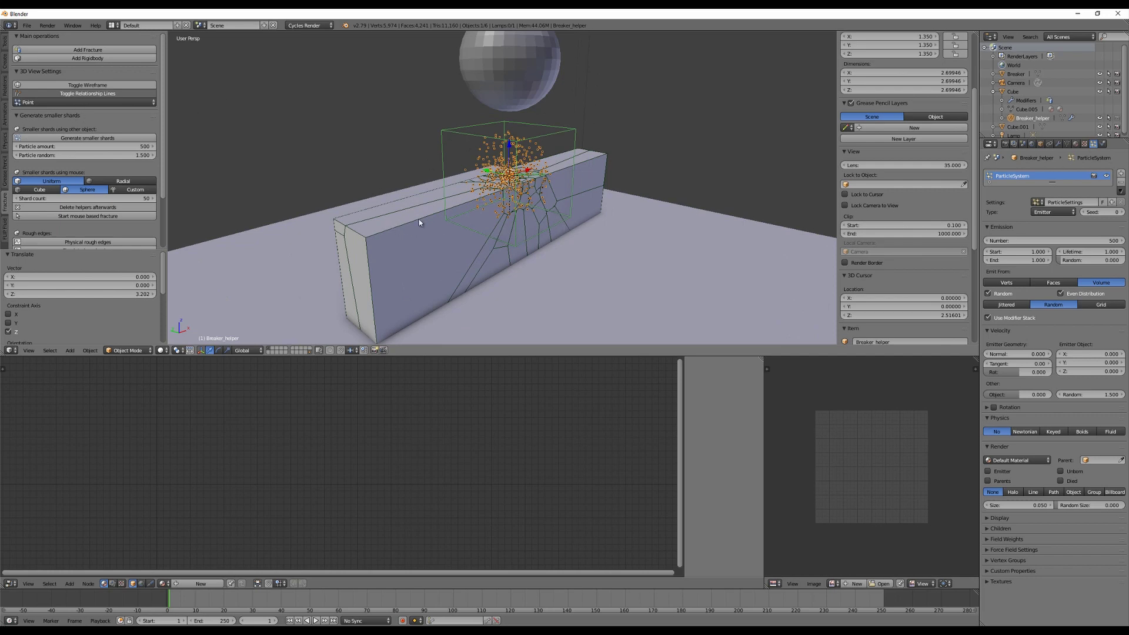
Step: Turn on automatic fracture execution for the wall and move Breaker_helper about 0.3 along the X axis
right_click(396, 230)
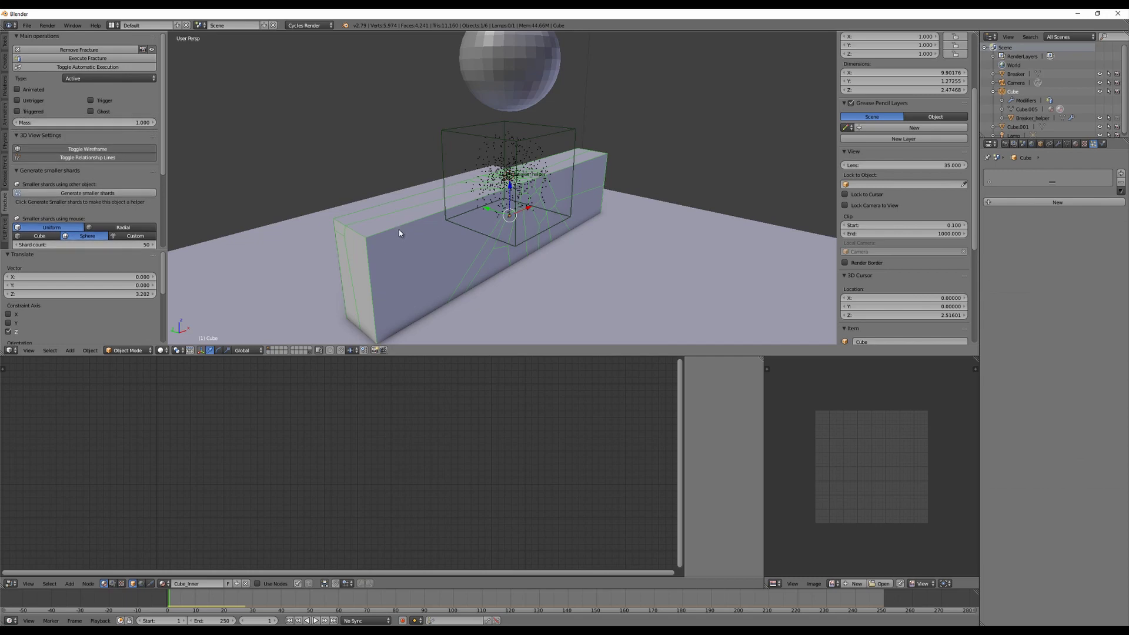
left_click(98, 70)
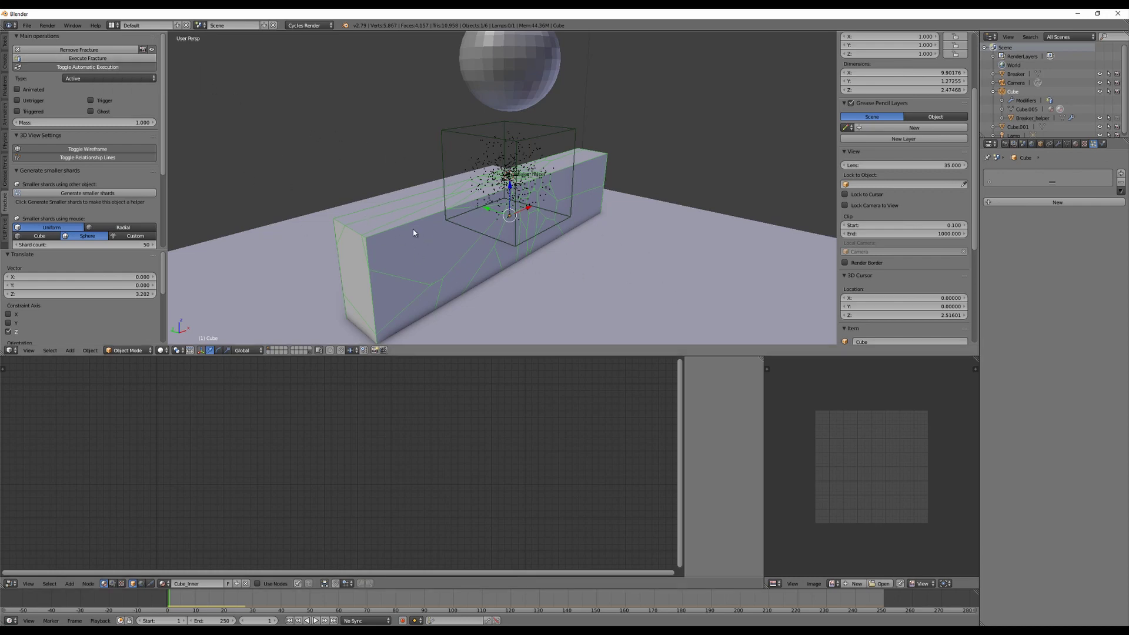
right_click(499, 193)
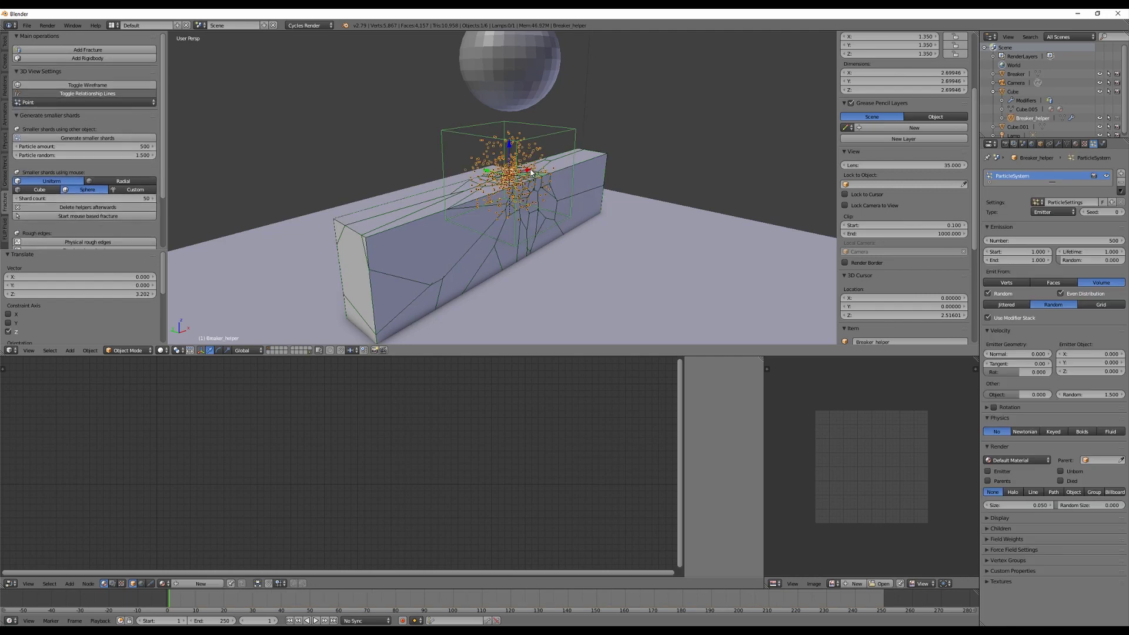
left_click_drag(531, 171, 574, 244)
Step: Flatten Breaker_helper along the Y axis to a Y scale of about 0.102
middle_click_drag(575, 244, 612, 205)
key("s")
key("y")
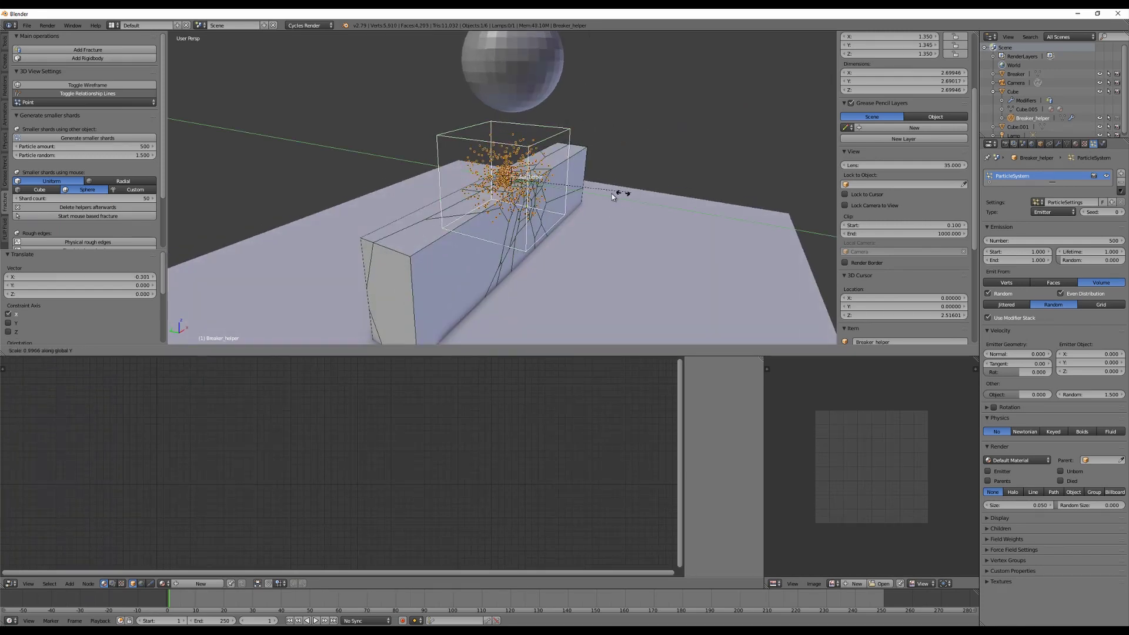
left_click_drag(612, 196, 516, 184)
Step: Reposition the flattened Breaker_helper along Y, by 0.223 and back by -0.389, near the wall's front face
key("g")
key("y")
left_click(641, 265)
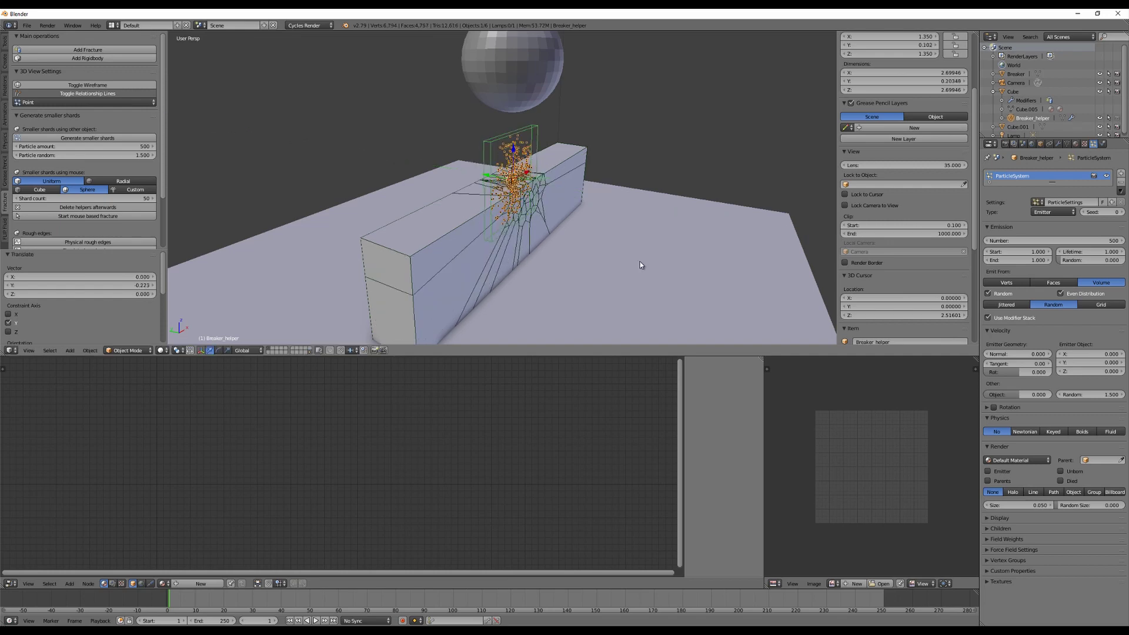
middle_click_drag(641, 266, 654, 258)
key("g")
key("y")
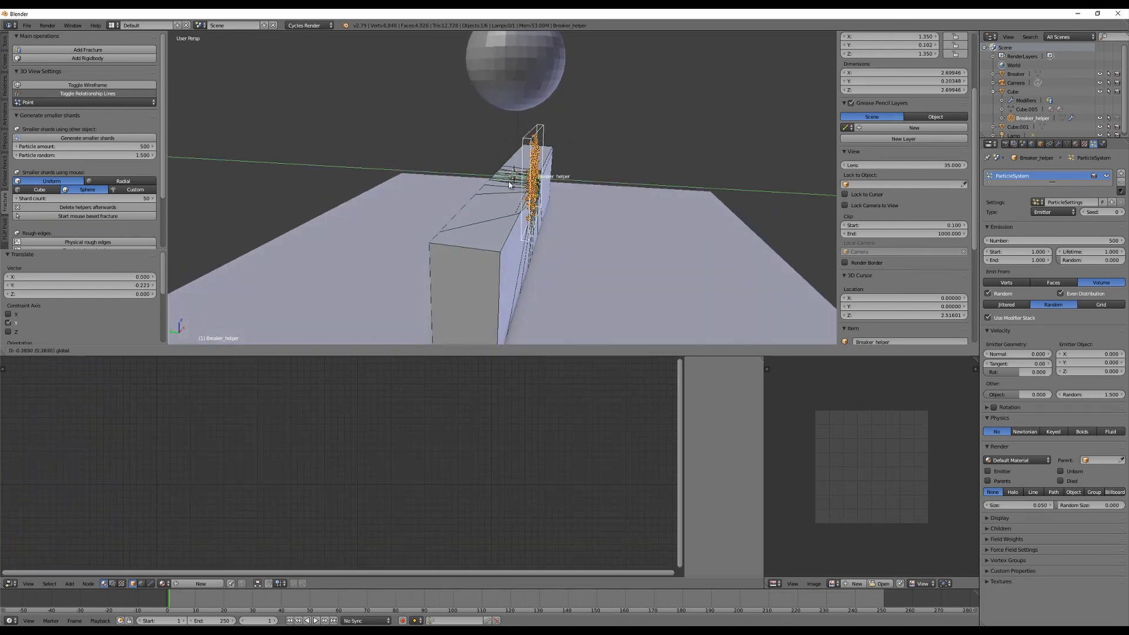
left_click(509, 184)
Step: Lower Breaker_helper by about 0.258 along the Z axis into the wall
middle_click_drag(509, 185, 535, 225)
key("g")
key("z")
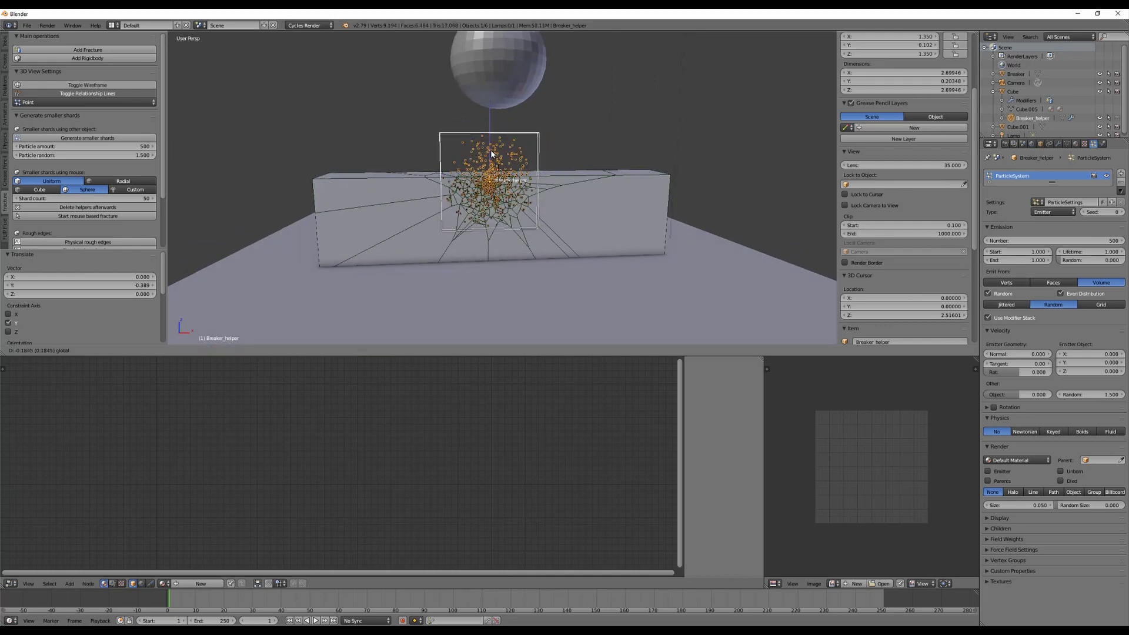
left_click(545, 155)
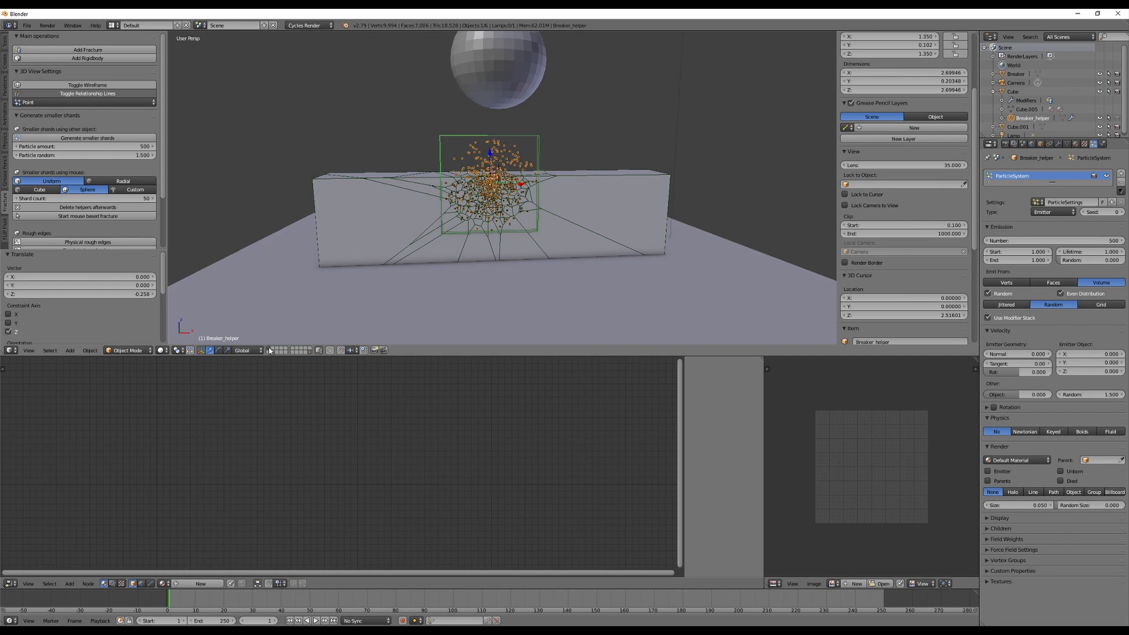
Step: Set the wall's fracture shard count to 50 and turn off its automatic fracture execution
right_click(398, 246)
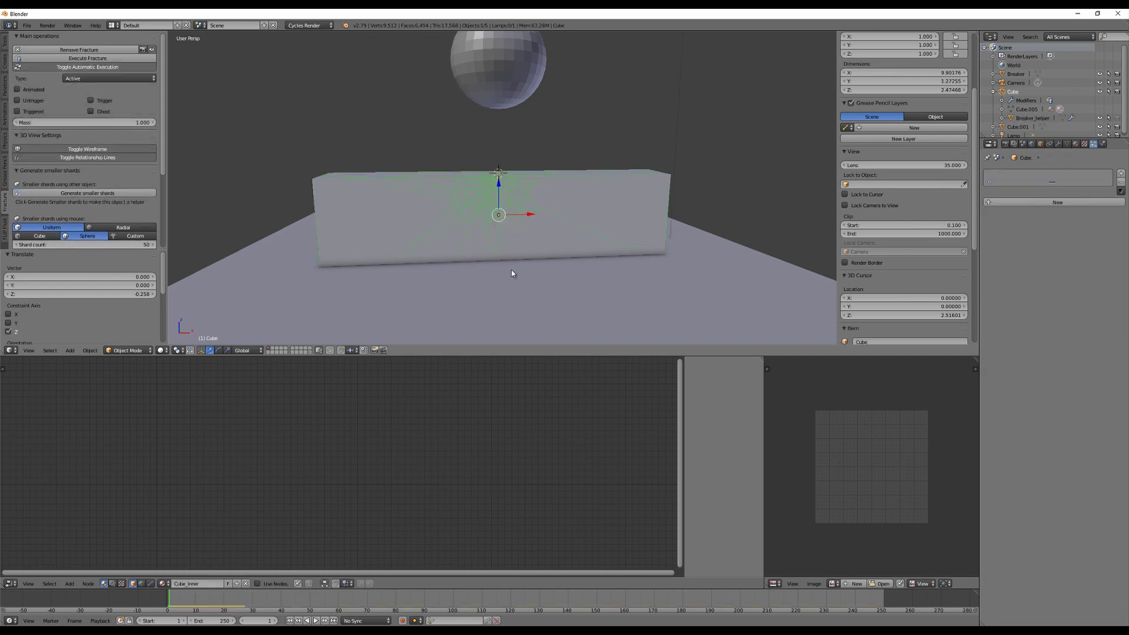
middle_click_drag(514, 270, 525, 278)
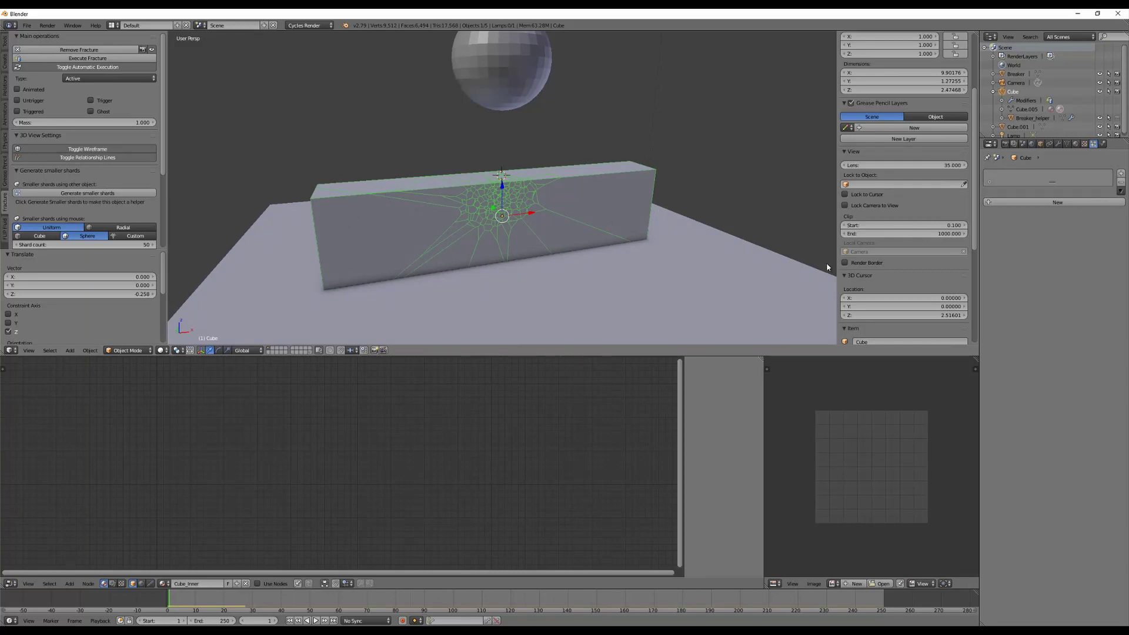
left_click(1103, 144)
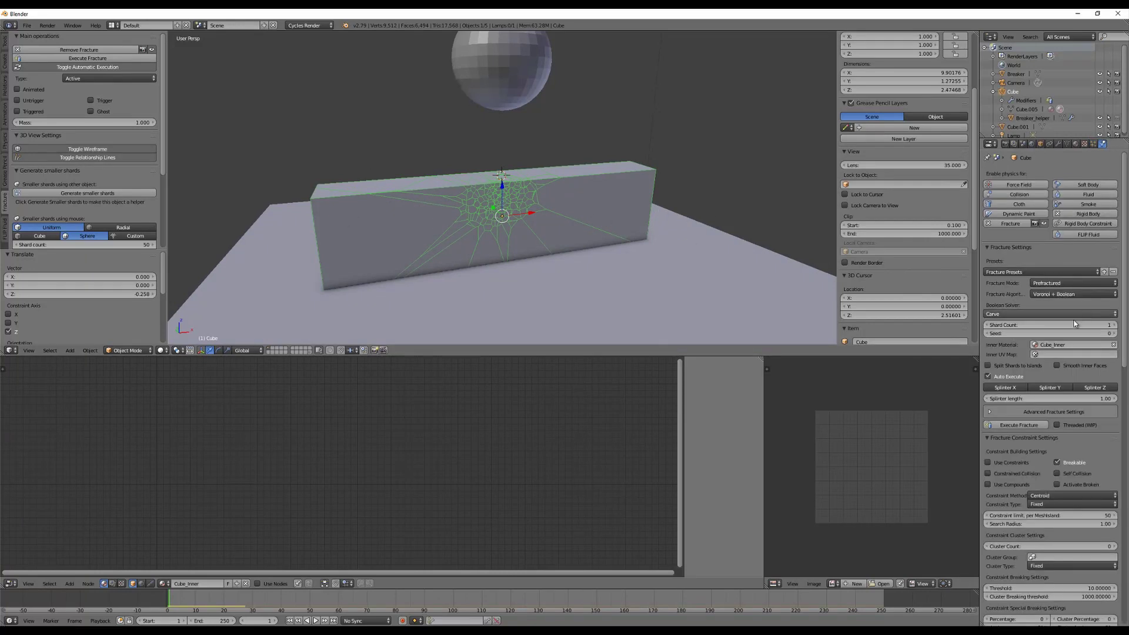
left_click(1113, 328)
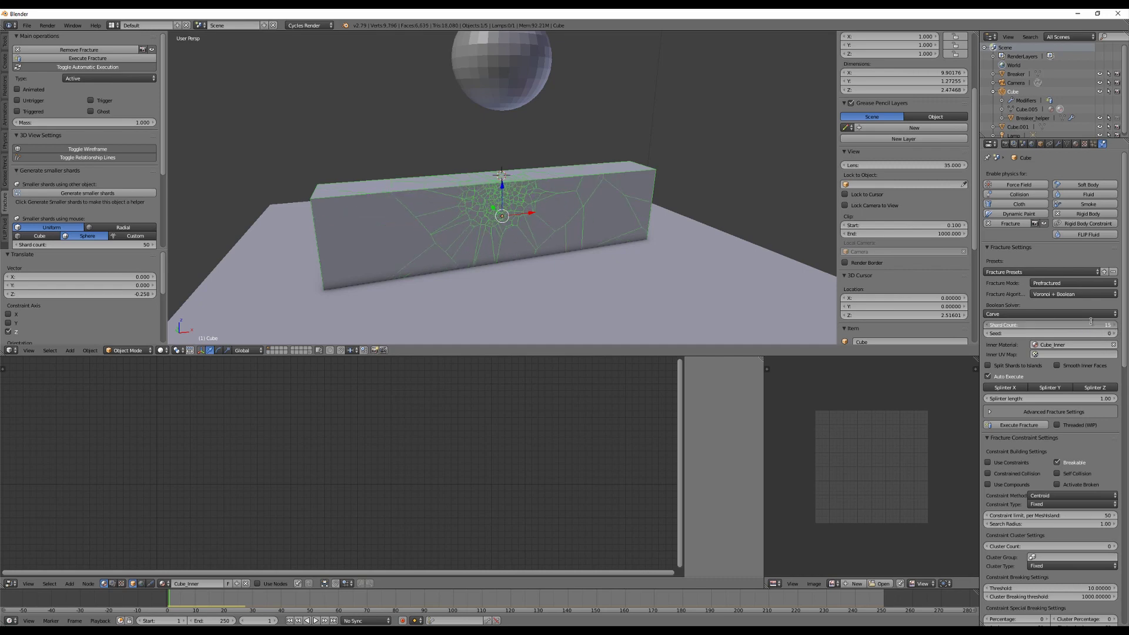
left_click(1094, 325)
type("50")
key("Return")
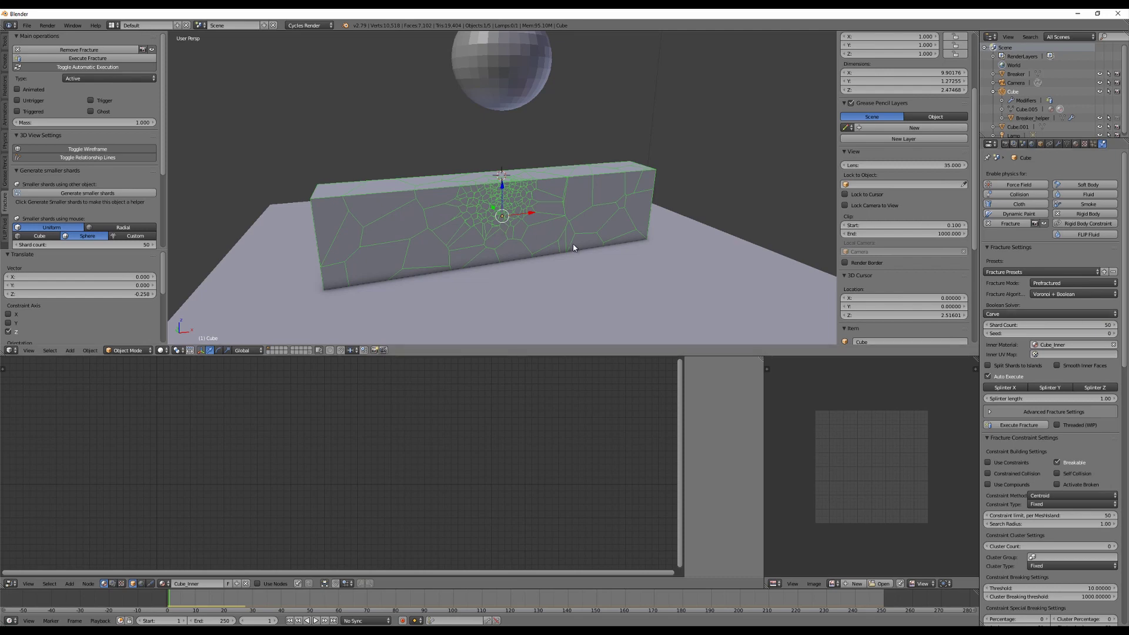
left_click(64, 67)
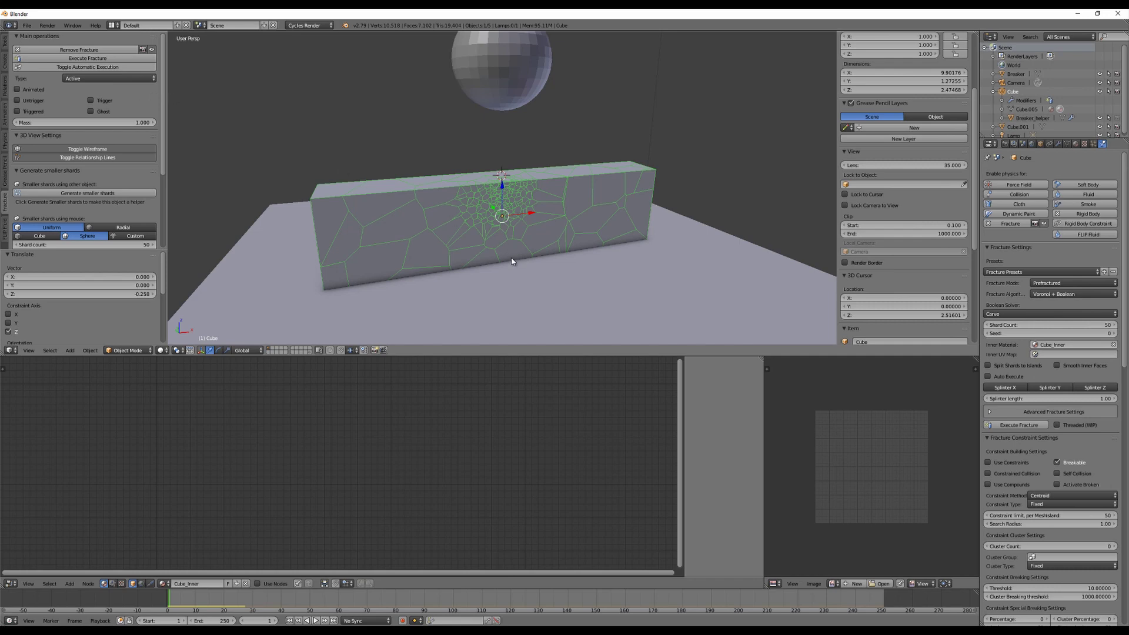
Step: Play the simulation twice to preview the sphere's impact on the fractured wall
key("alt+a")
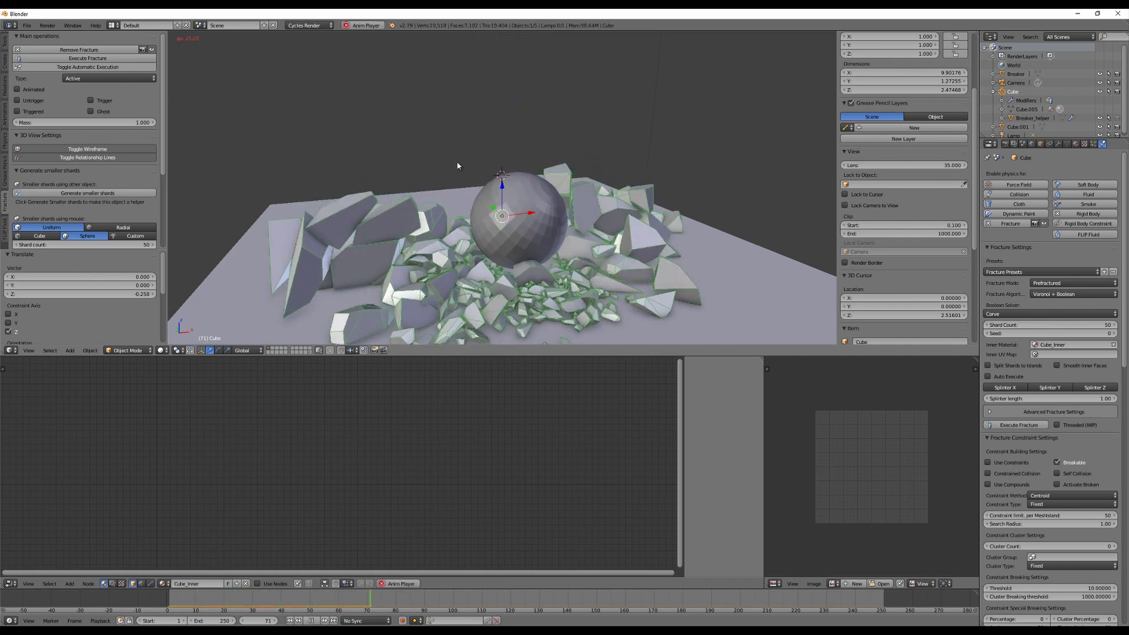
key("Escape")
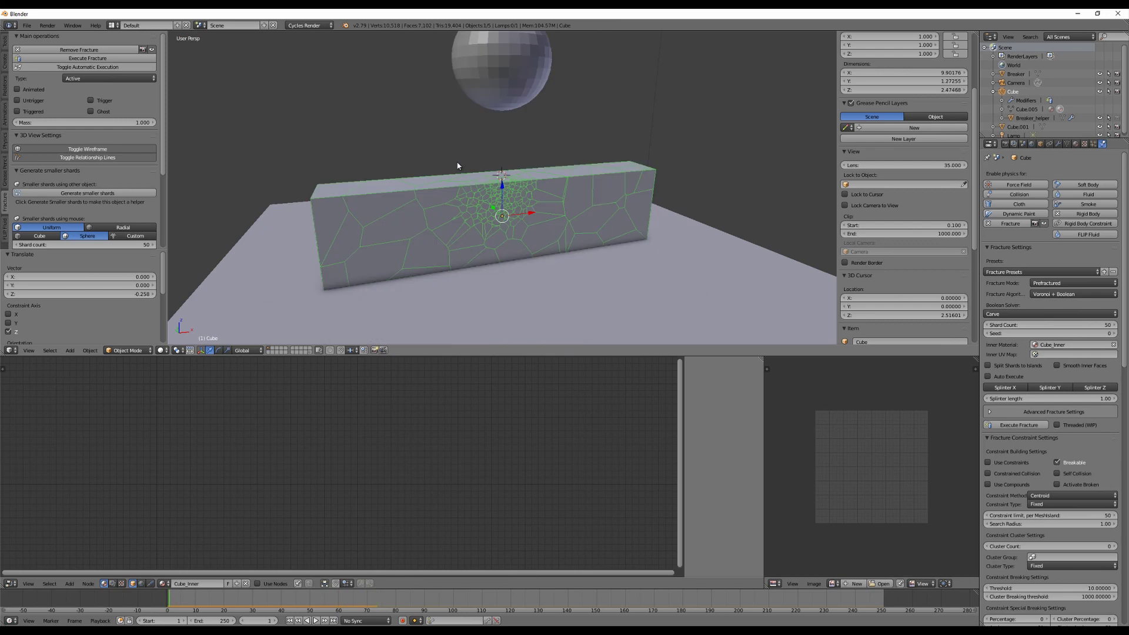
key("alt+a")
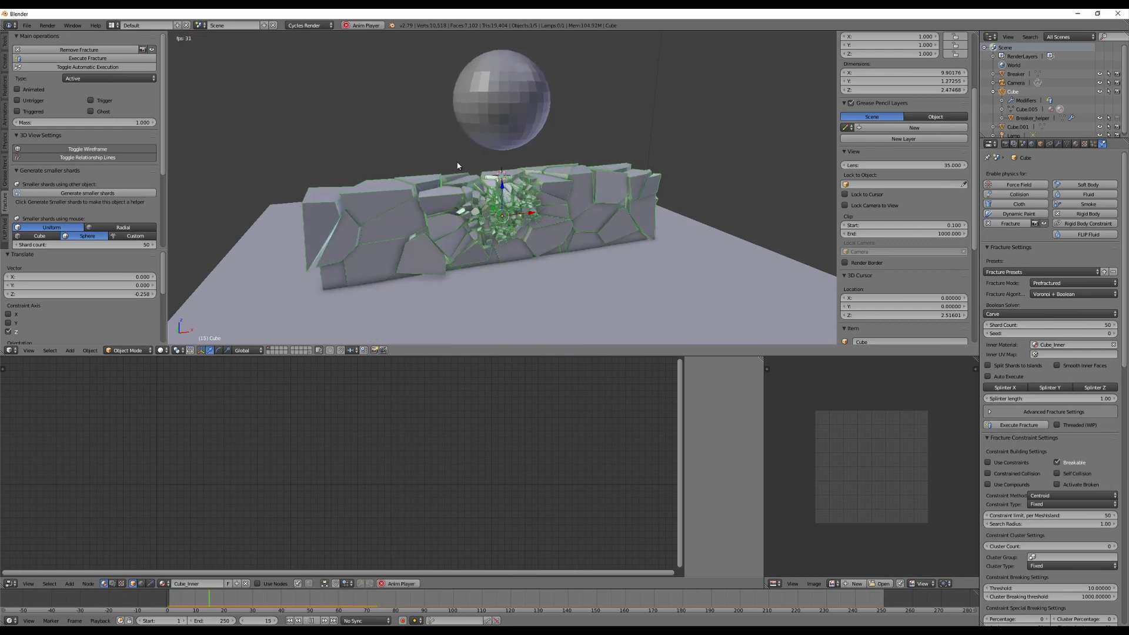
key("Escape")
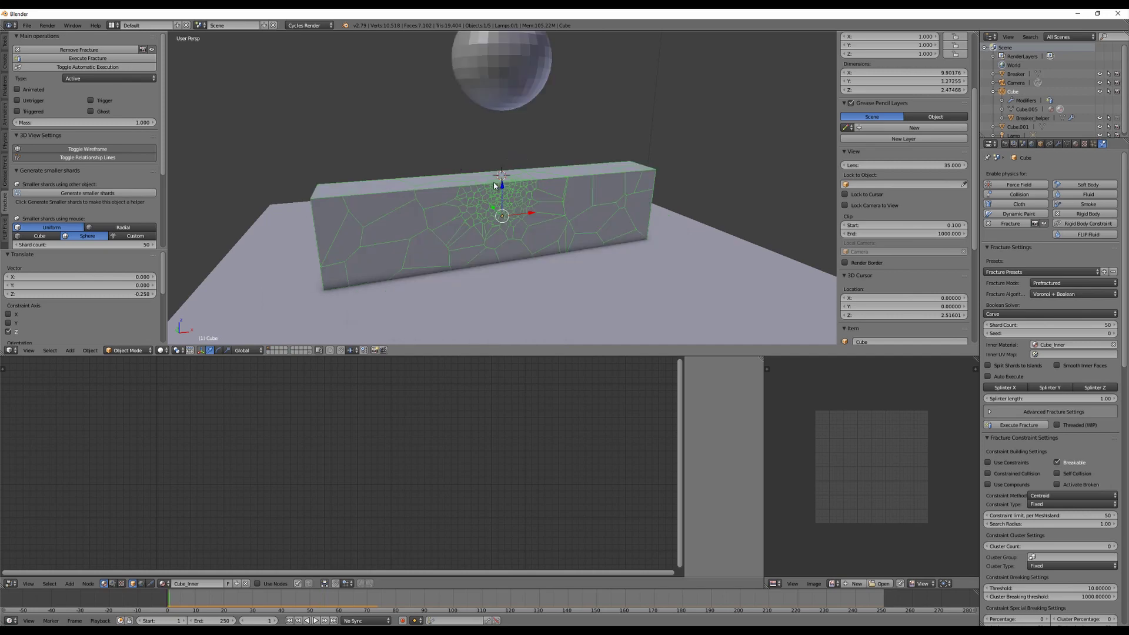
Step: Enable Animated and Triggered for the wall's rigid body, playing the simulation after each change
left_click(17, 89)
key("alt+a")
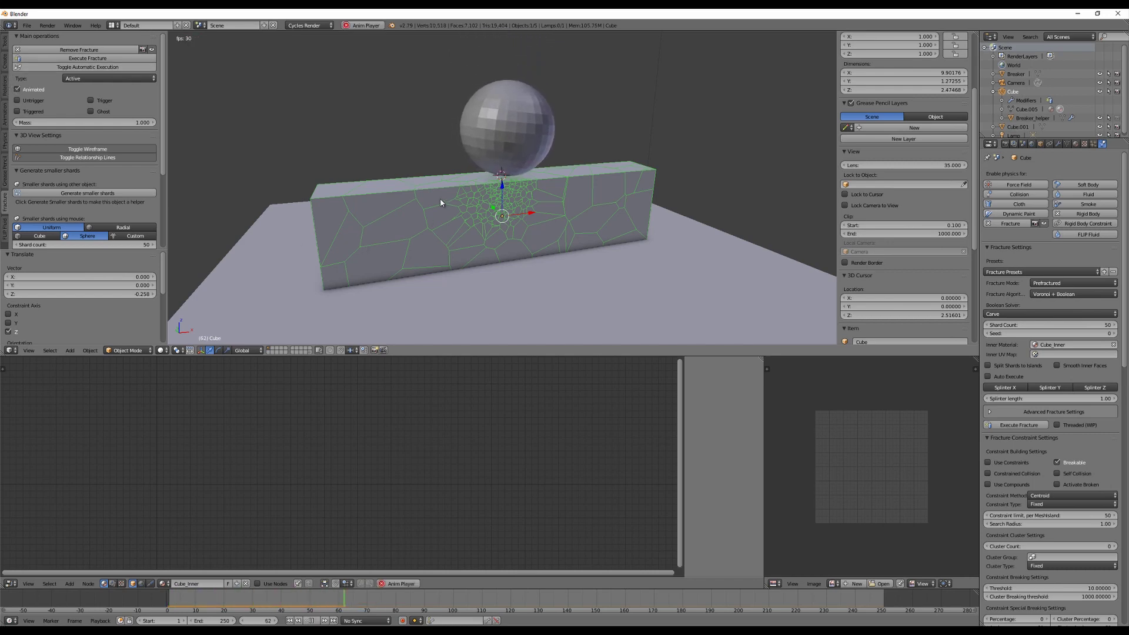
key("Escape")
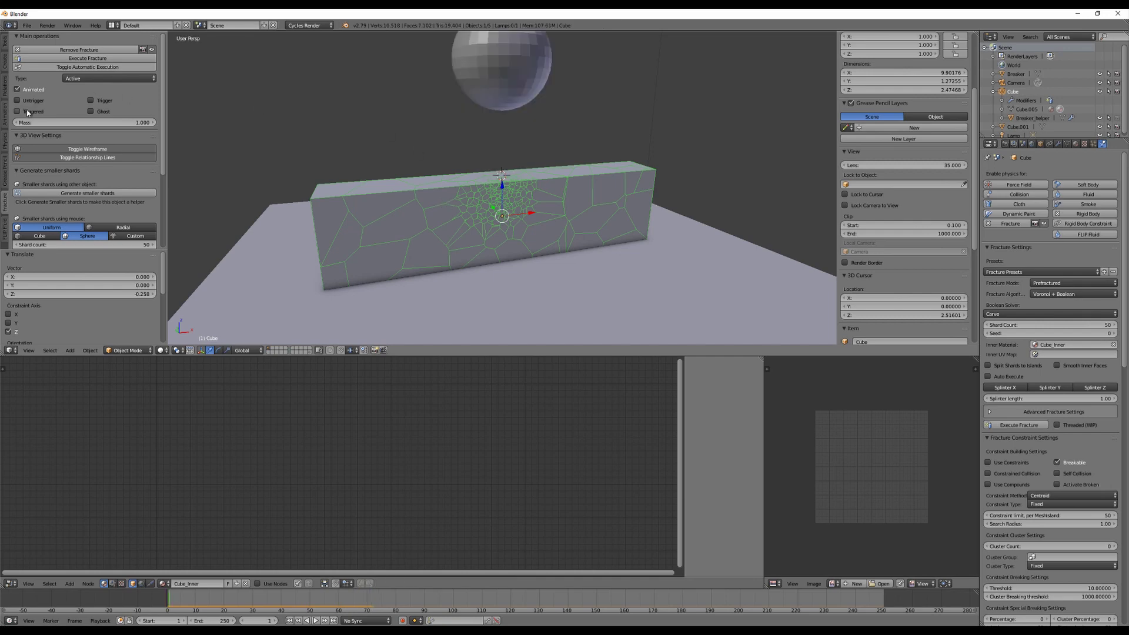
left_click(18, 112)
key("alt+a")
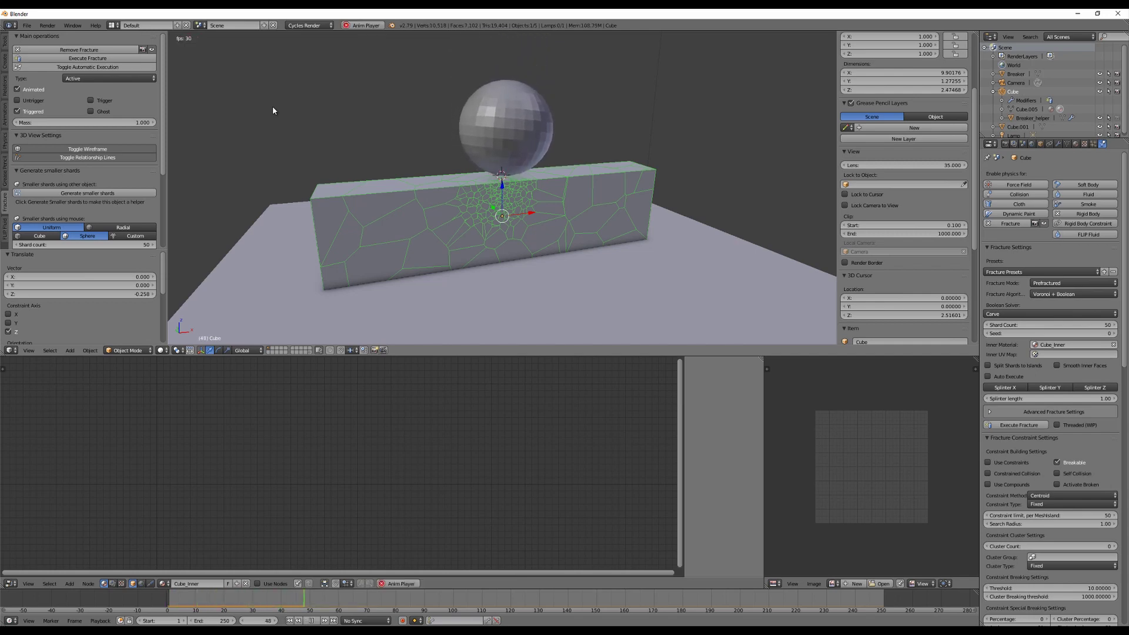
key("Escape")
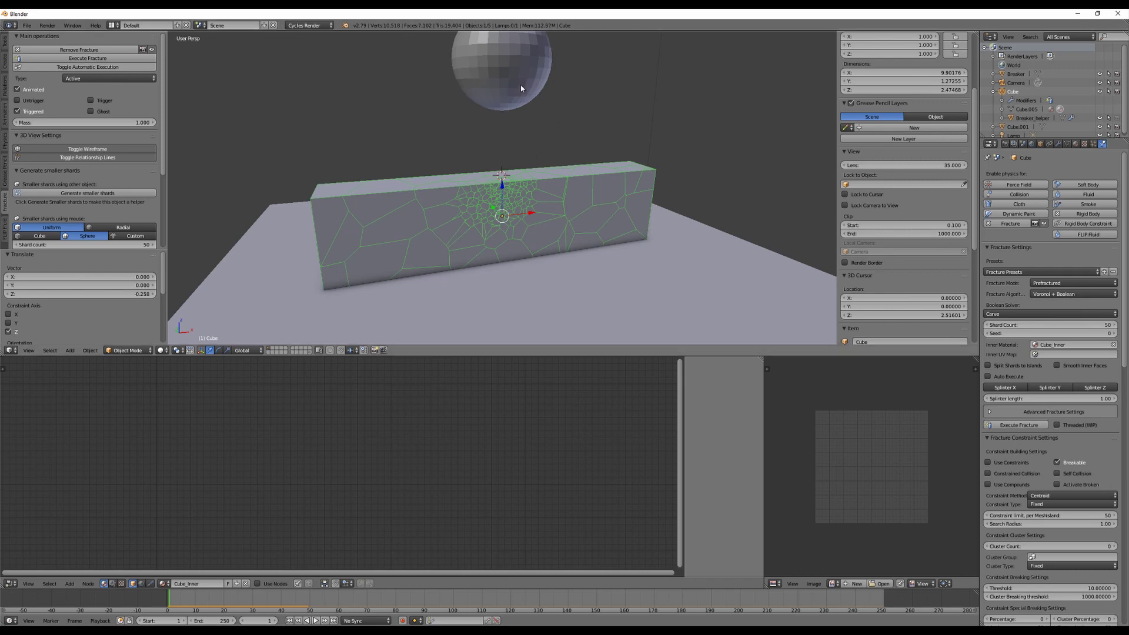
Step: Enable Trigger for the Breaker sphere and play the simulation
right_click(499, 71)
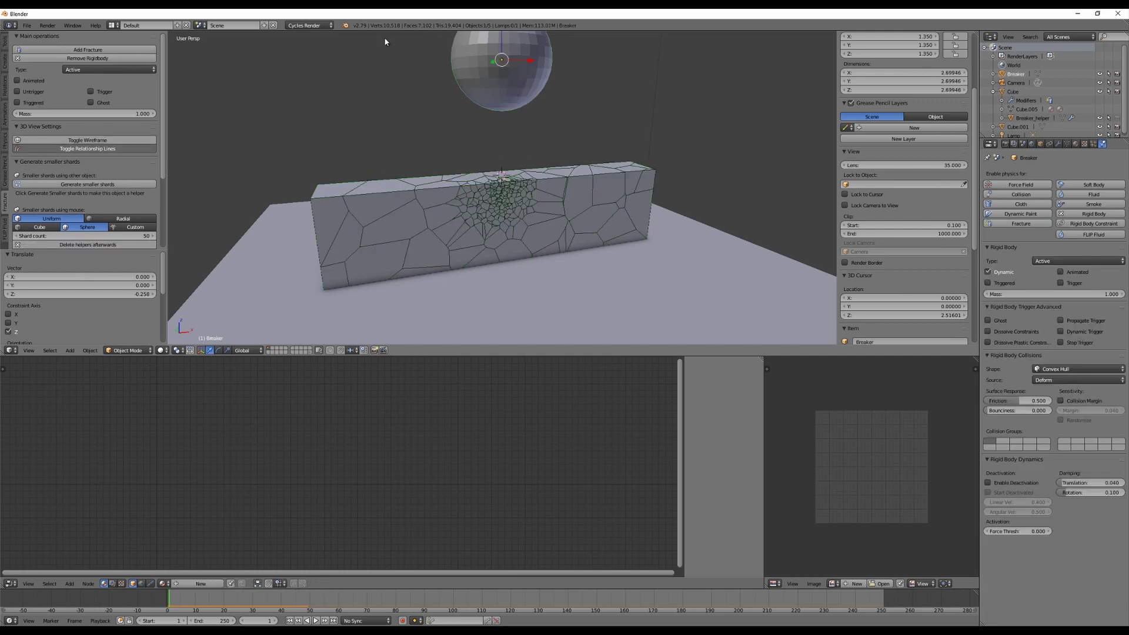
left_click(91, 93)
key("alt+a")
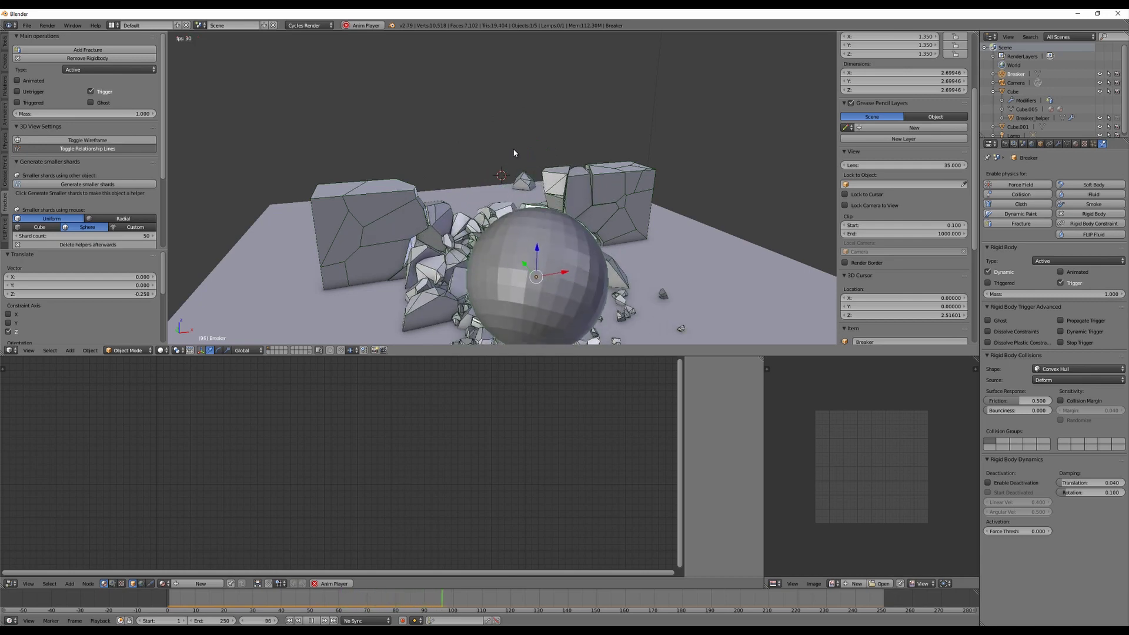
key("Escape")
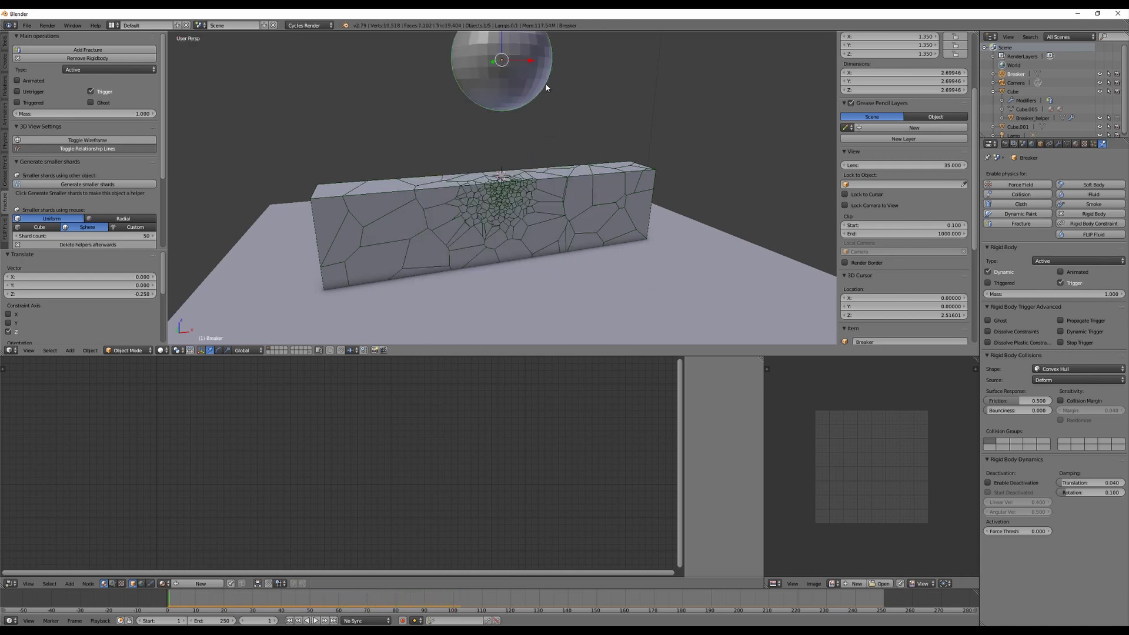
Step: Move the Breaker sphere by -4.546 along X over the wall's end and play the simulation
scroll(545, 87, "down", 3)
key("g")
key("x")
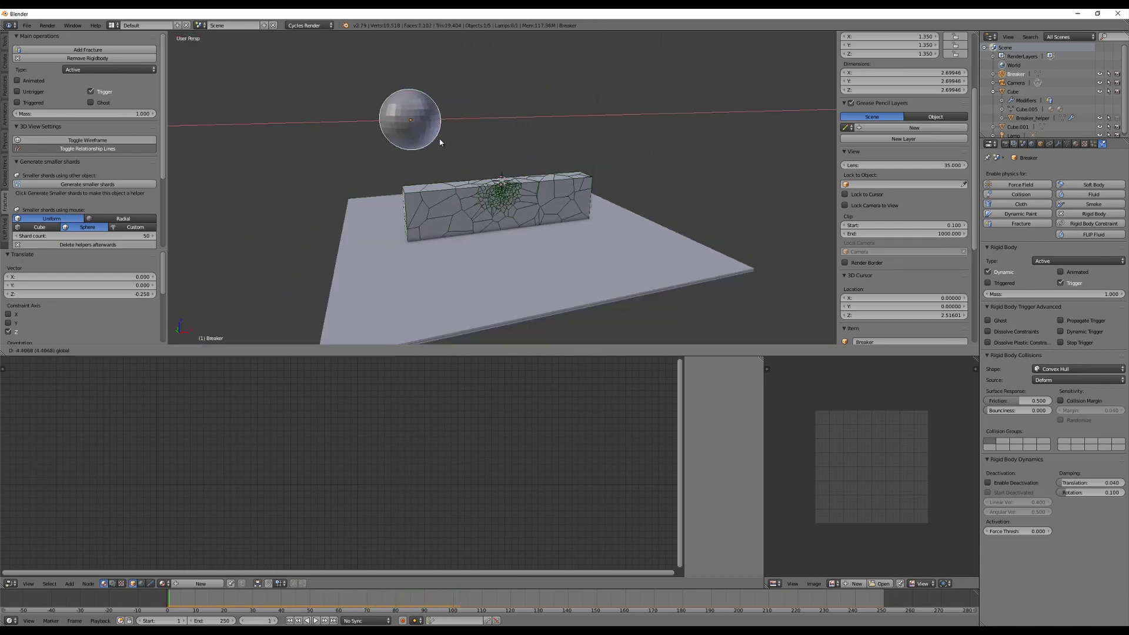
left_click(441, 142)
key("alt+a")
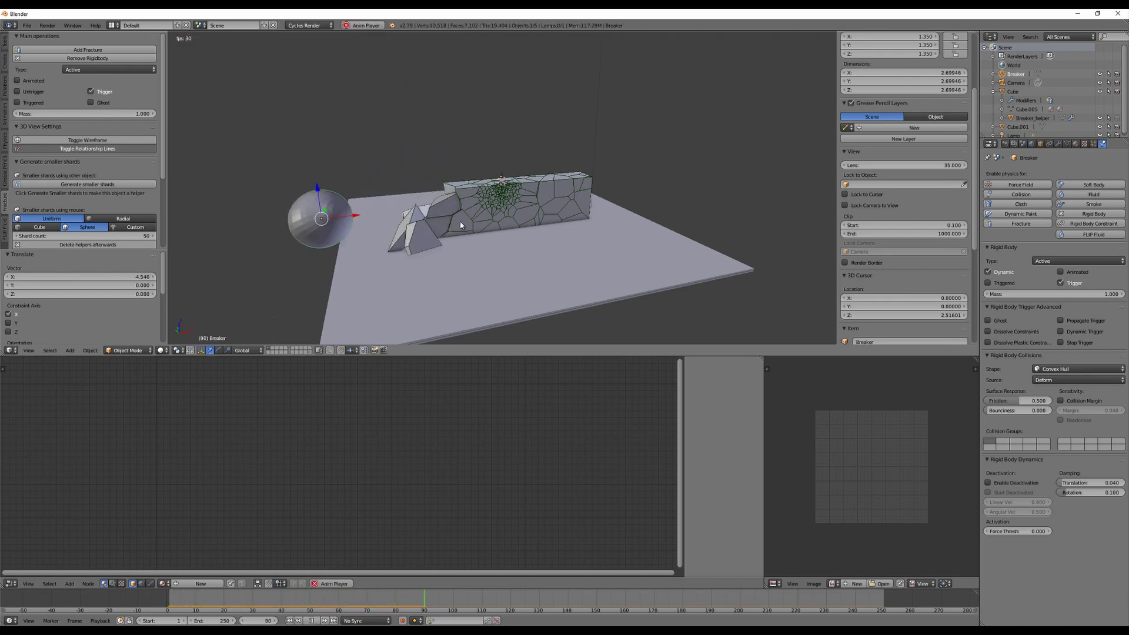
key("alt+a")
key("shift+Left")
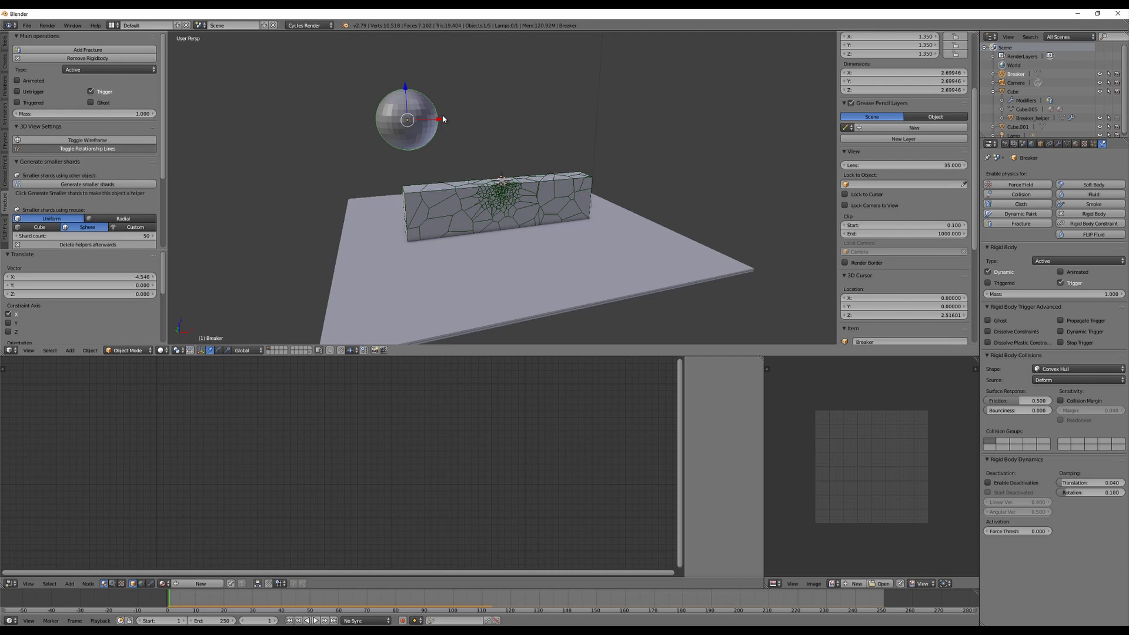
Step: Move the Breaker sphere by 4.265 along X, back over the wall's middle
key("g")
key("x")
left_click(529, 126)
scroll(569, 224, "up", 2)
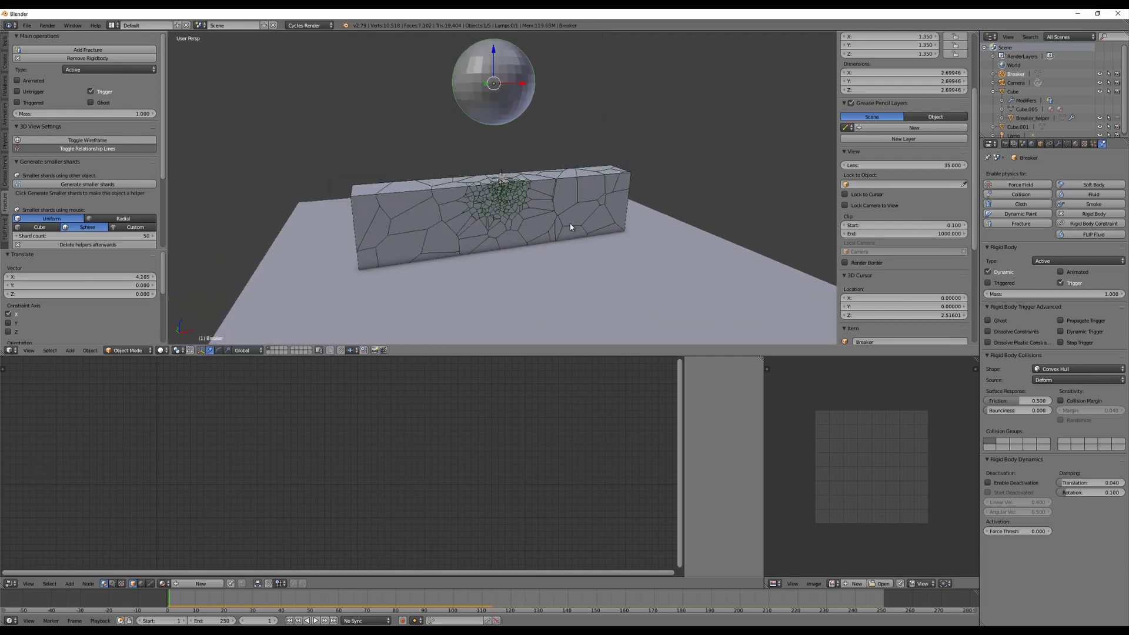
Step: Set the wall's rigid body mass to 100 and play the simulation
right_click(572, 247)
middle_click_drag(602, 267, 622, 276)
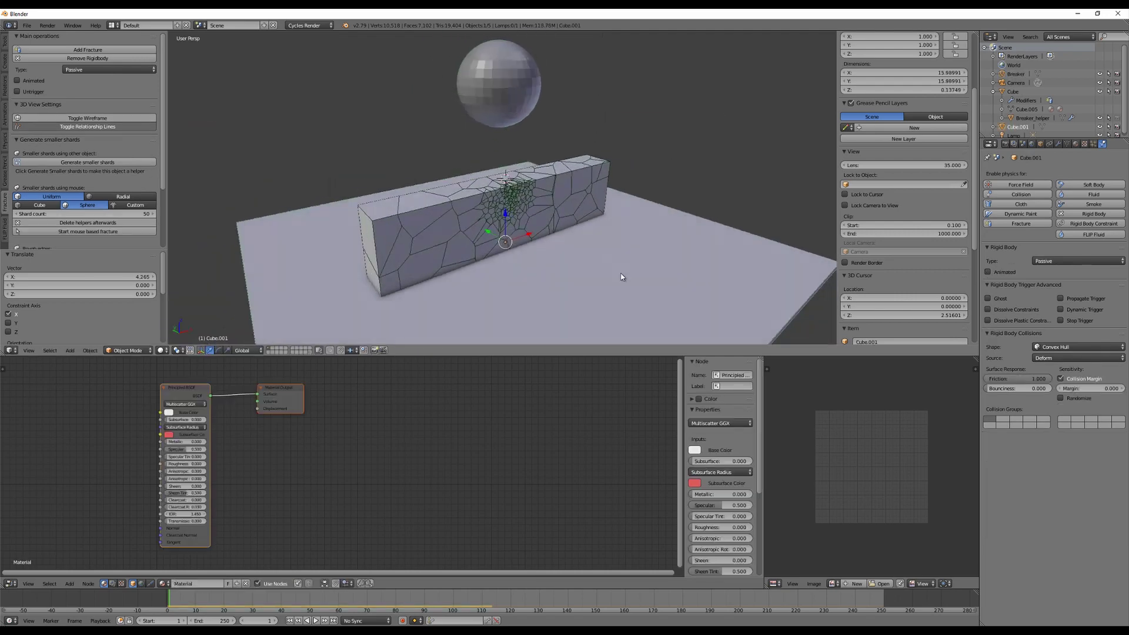
right_click(558, 224)
left_click(91, 120)
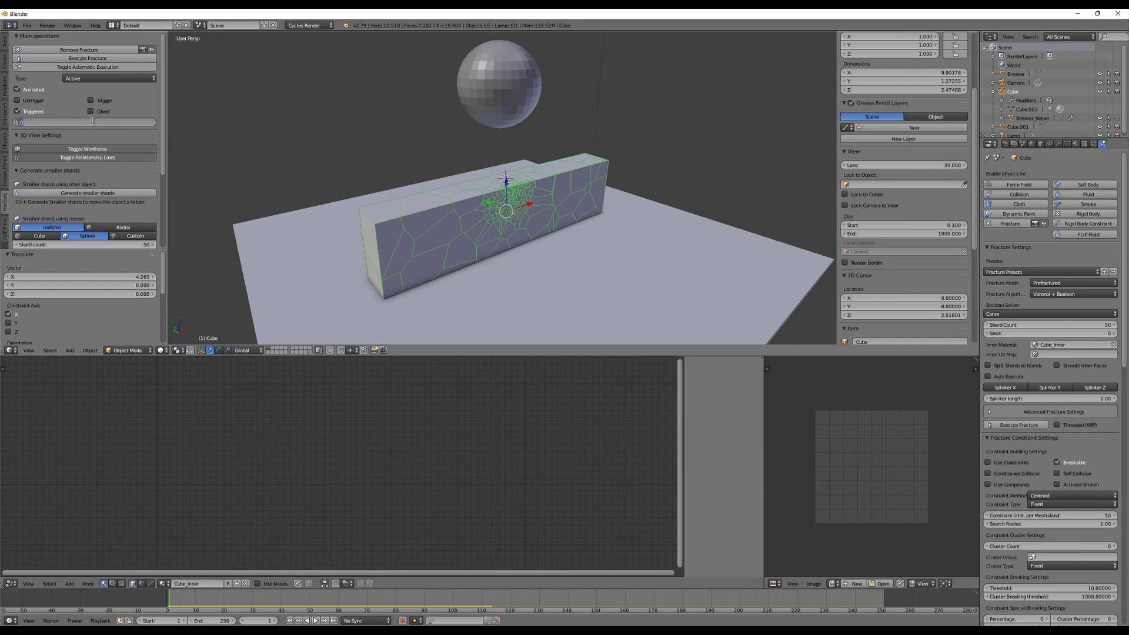
type("0")
key("Return")
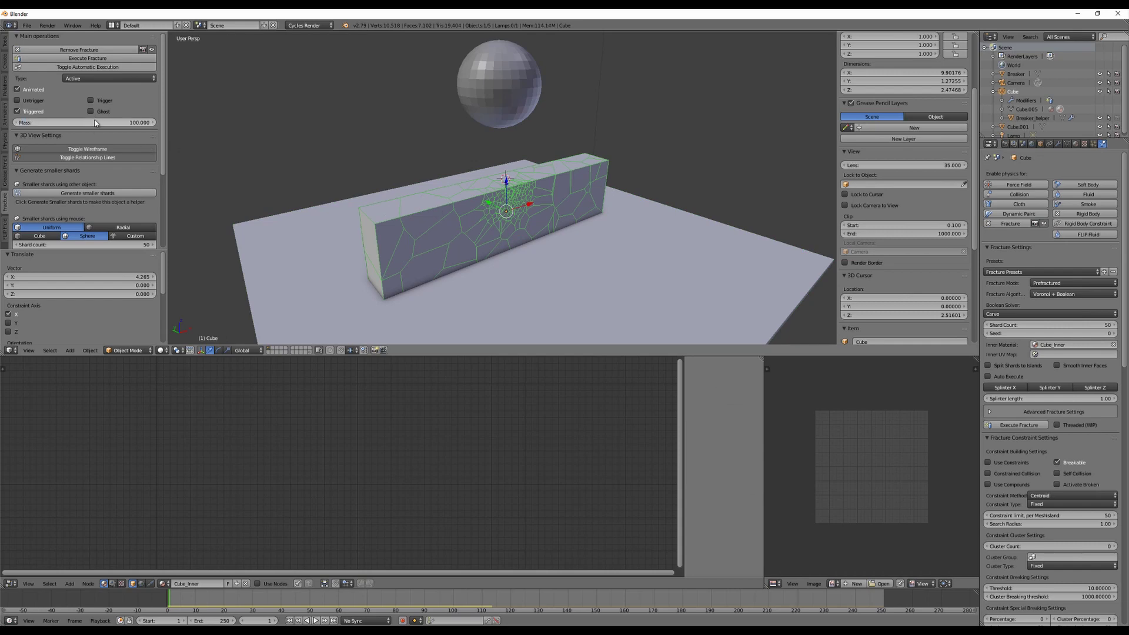
key("alt+a")
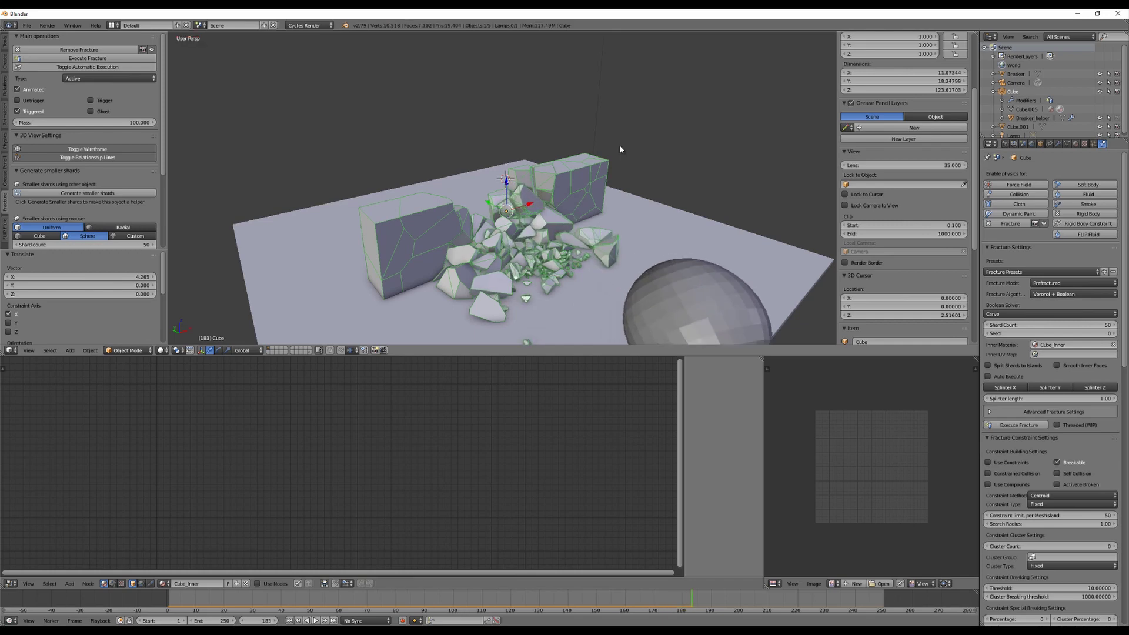
key("Escape")
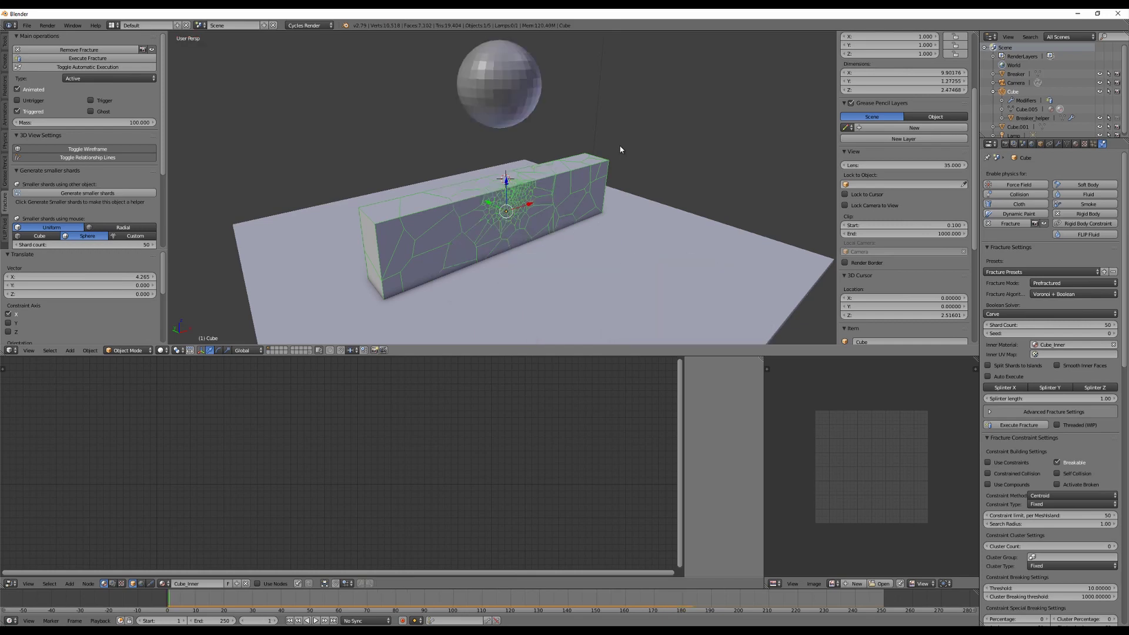
Step: Enable Ghost for the Breaker sphere and play the simulation
right_click(478, 71)
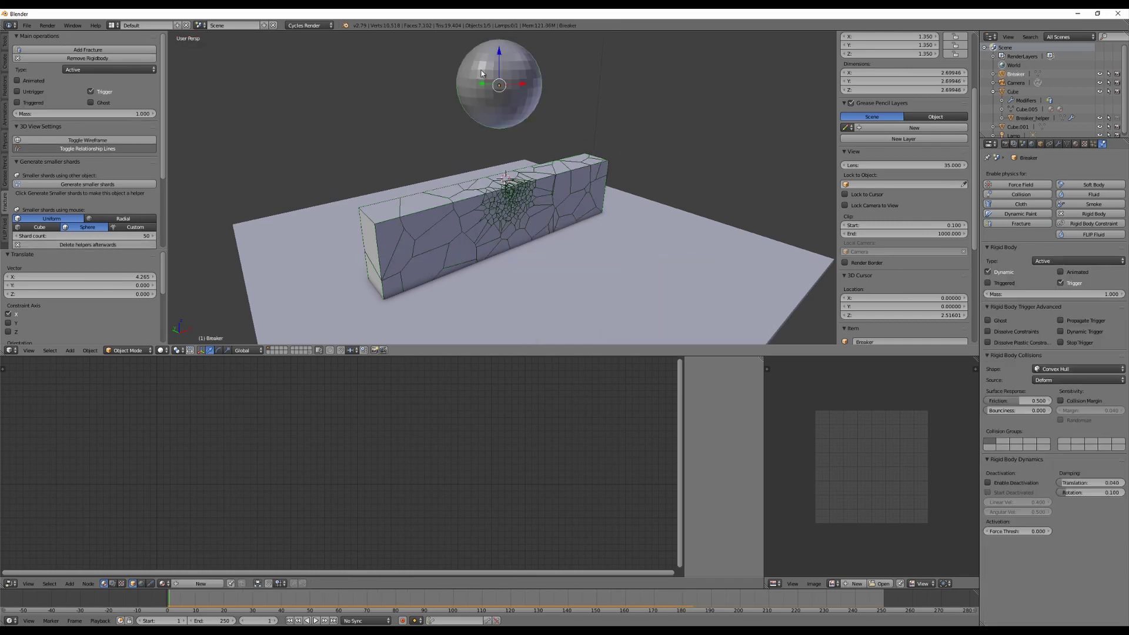
left_click(91, 103)
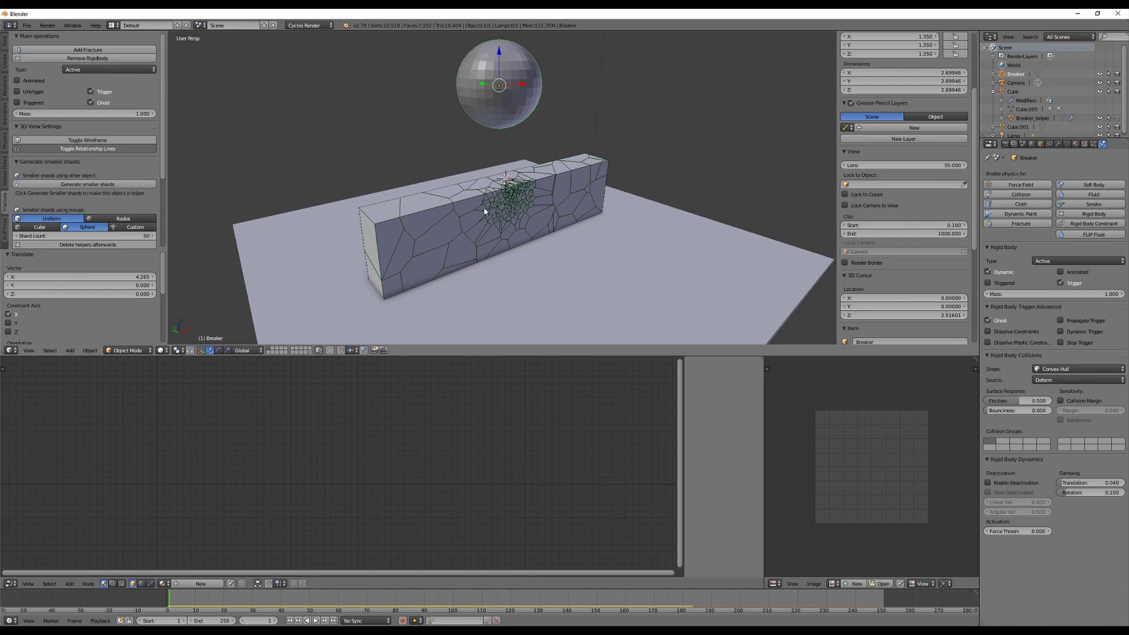
key("alt+a")
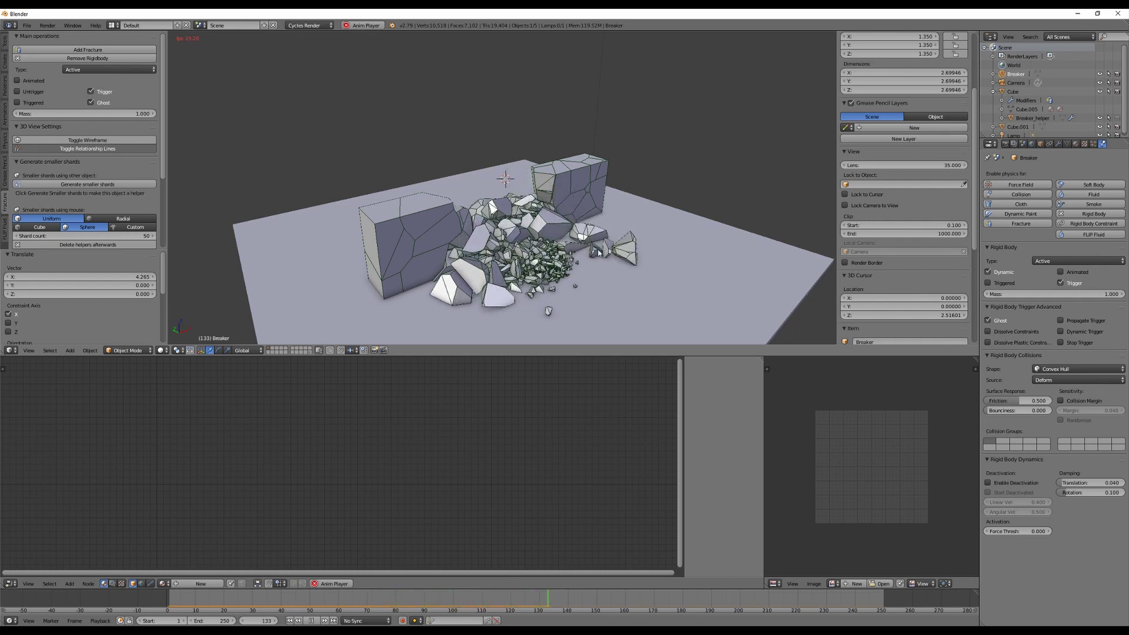
key("Escape")
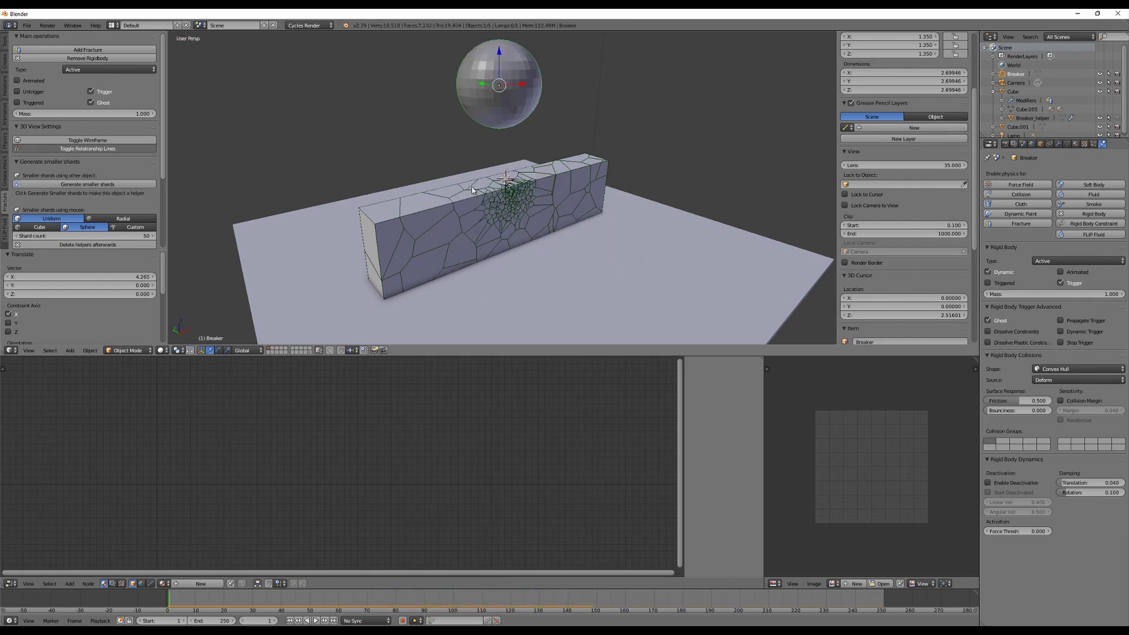
Step: Turn Ghost off for the Breaker sphere and replay the simulation
left_click(91, 103)
key("alt+a")
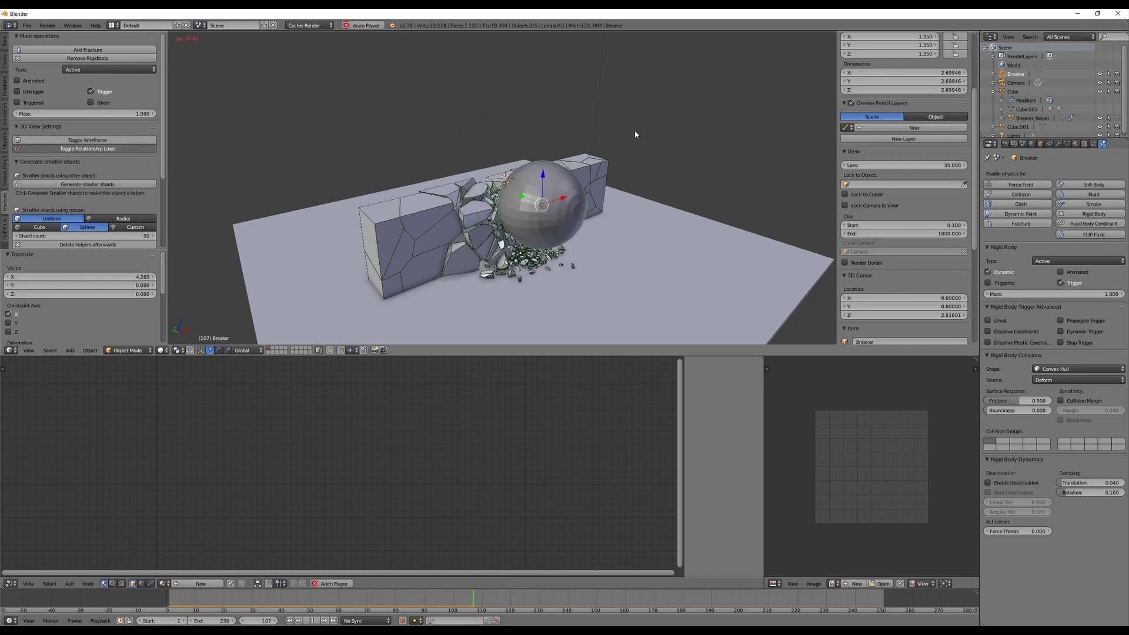
key("Escape")
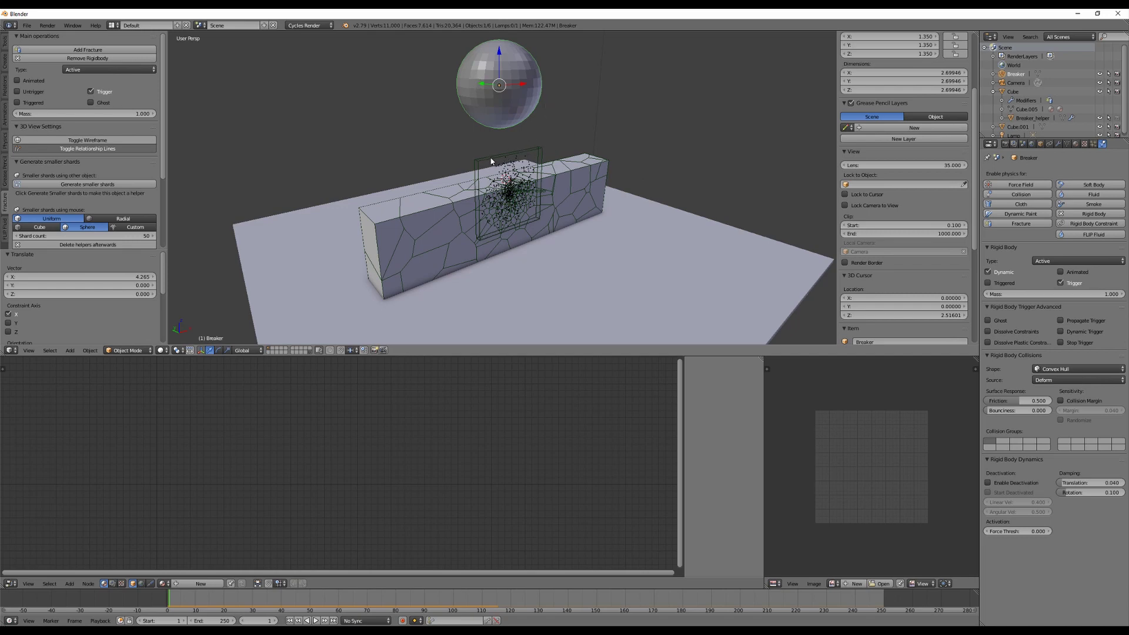
Step: Delete the Breaker_helper object from the scene and select the fractured wall
right_click(515, 165)
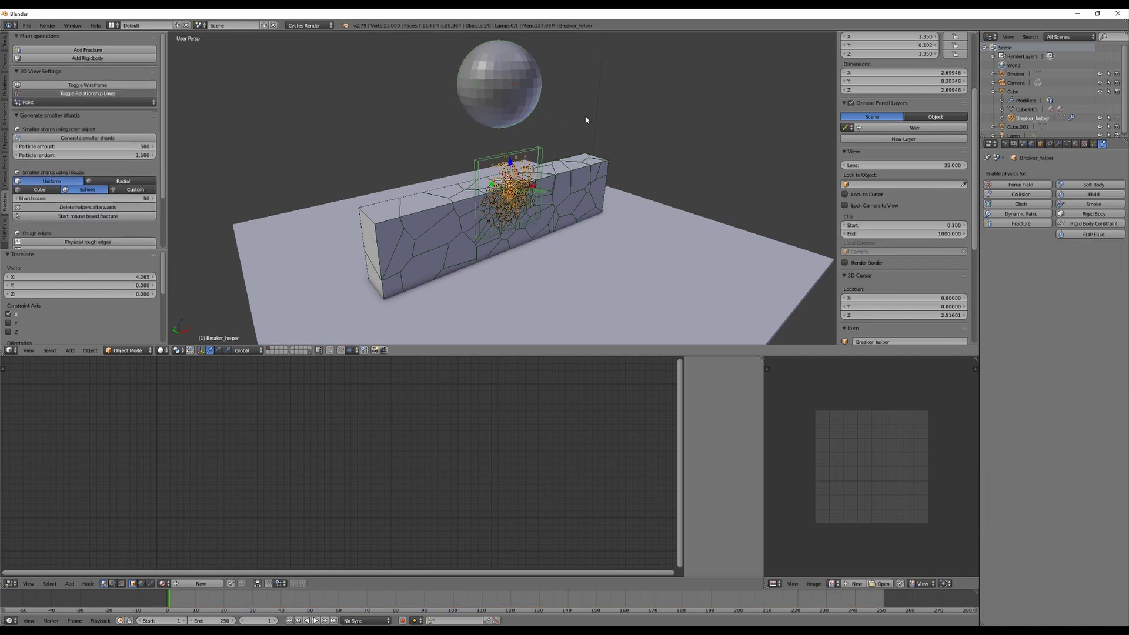
key("Delete")
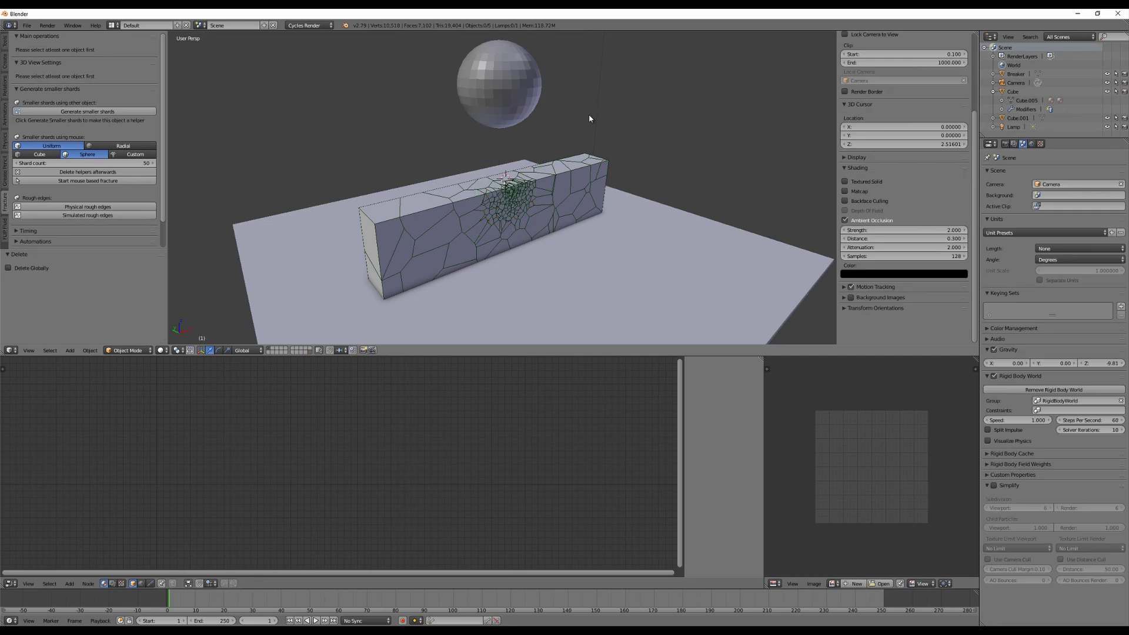
right_click(509, 223)
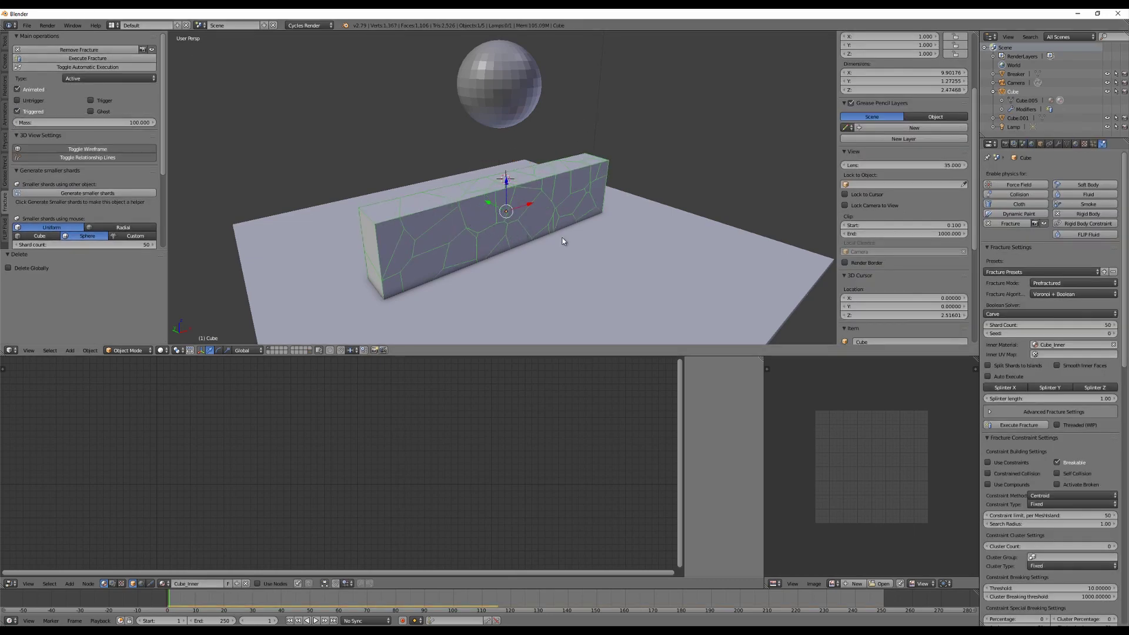
Step: Add a Path curve at the 3D cursor on top of the wall
middle_click_drag(673, 272, 582, 244)
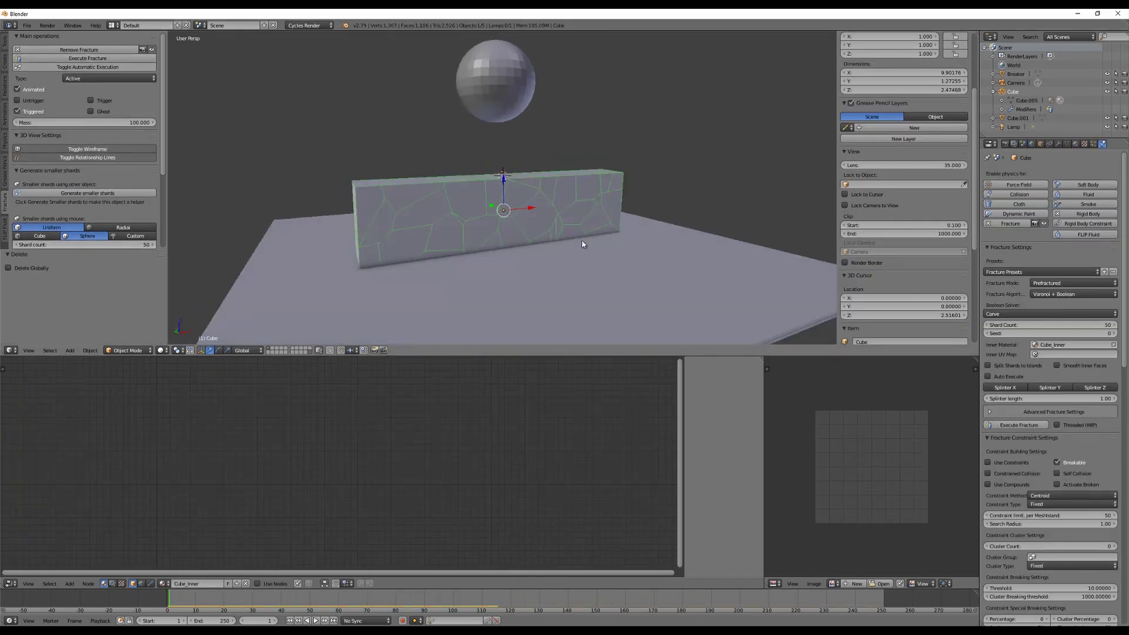
key("shift+a")
mouse_move(518, 231)
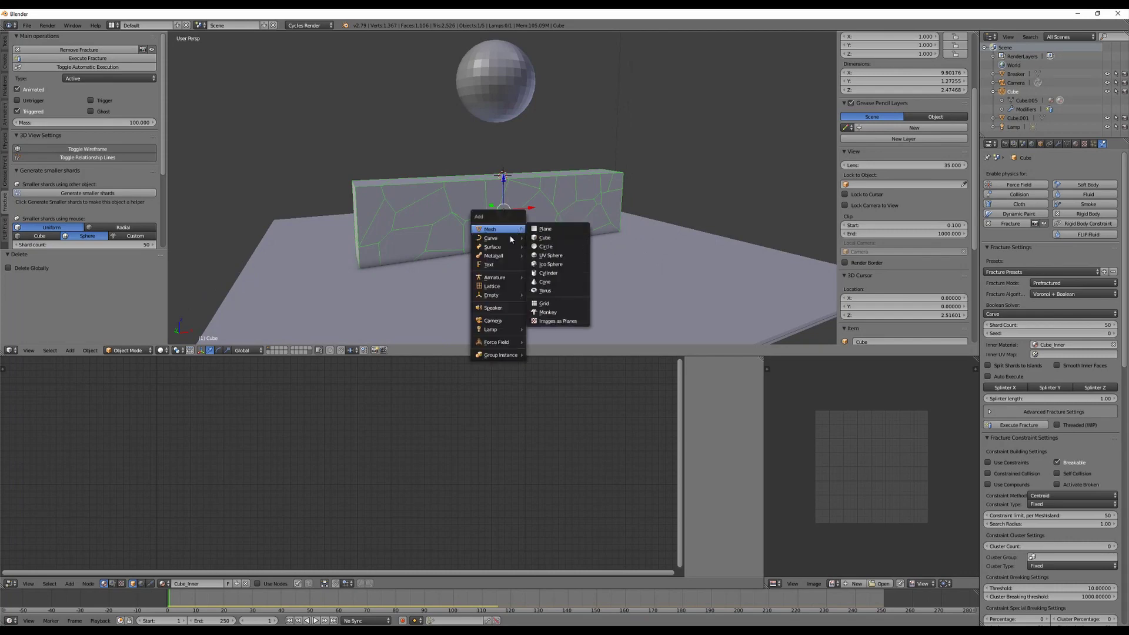
left_click(544, 277)
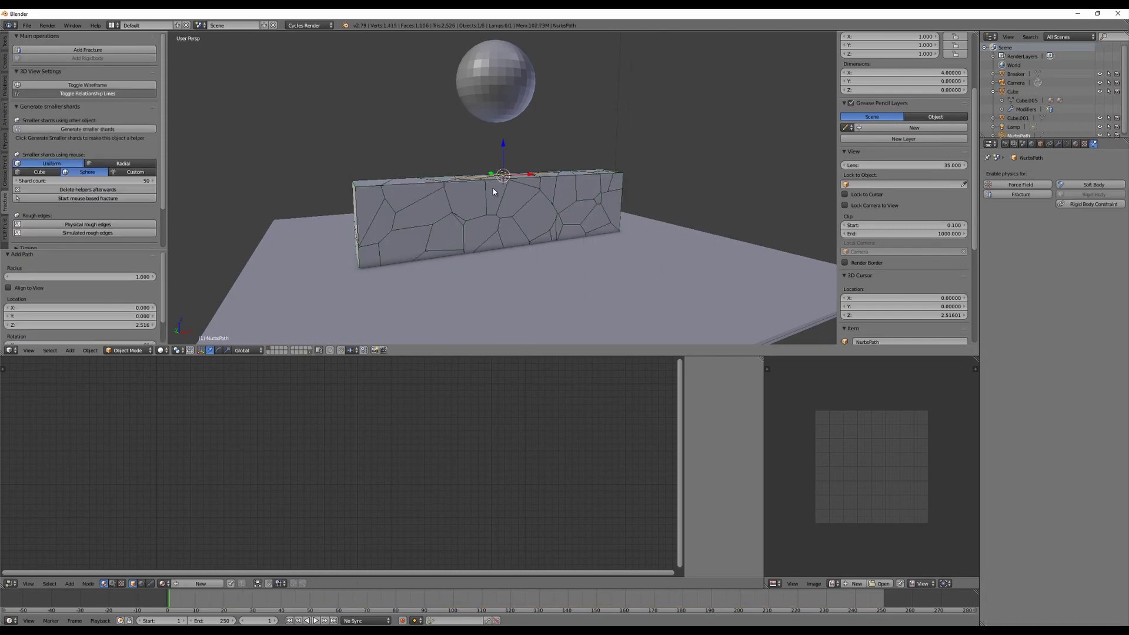
Step: Move the path along Y to the wall's front face and lower it along Z
middle_click_drag(496, 180, 497, 181)
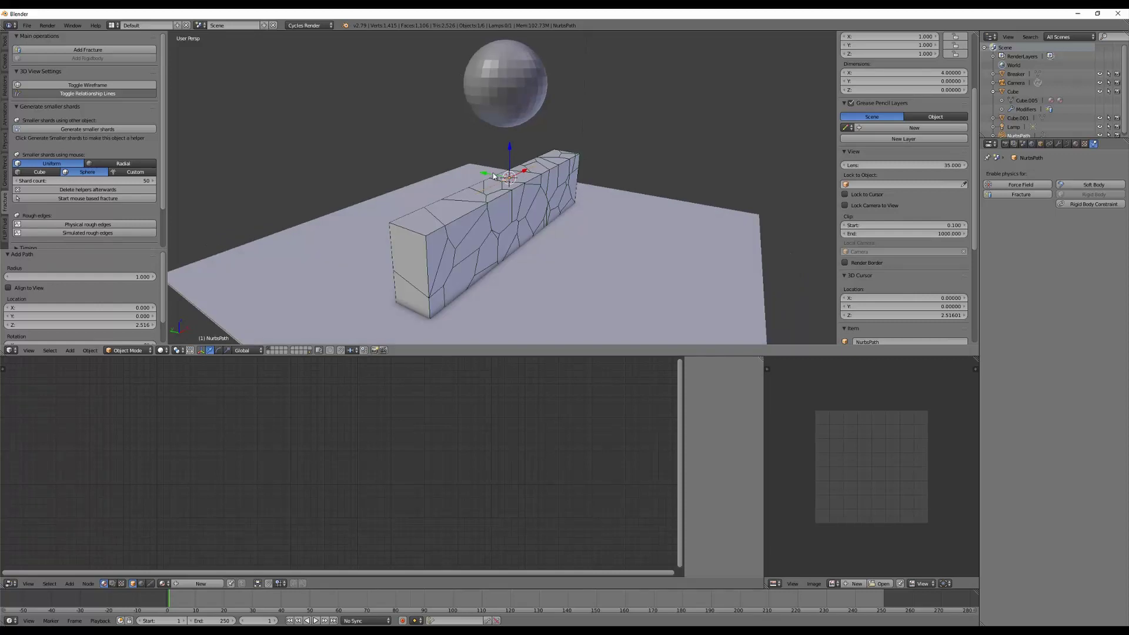
key("g")
key("y")
left_click(504, 185)
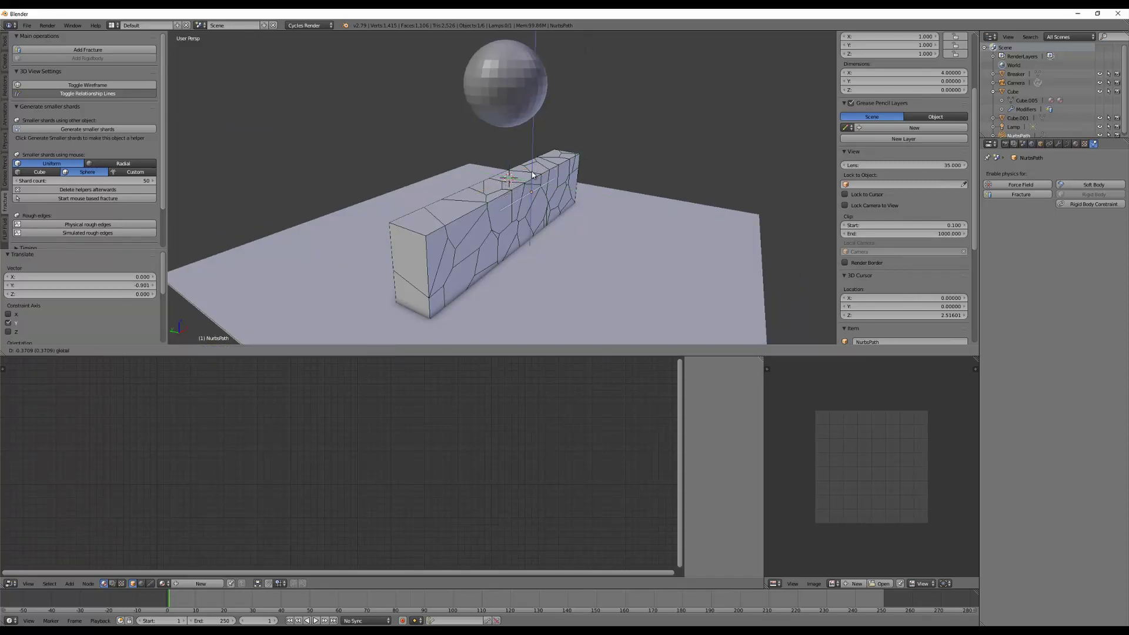
Step: Edit the path's points and raise its right end point about 0.84 along Z
middle_click_drag(680, 270, 587, 255)
key("Tab")
right_click(538, 225)
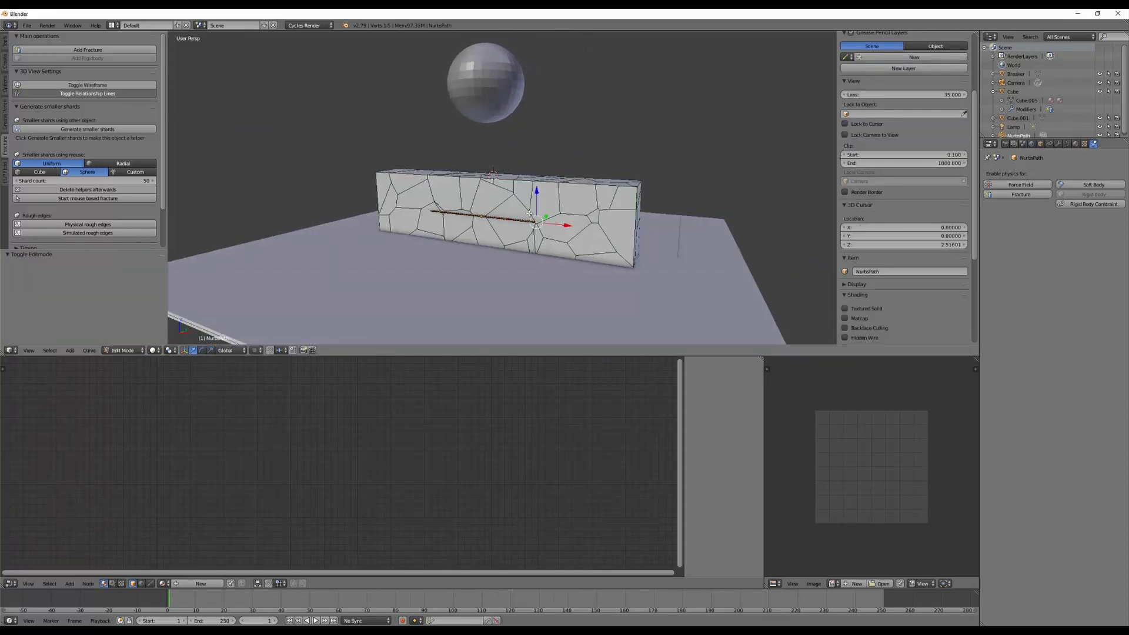
key("g")
key("z")
left_click(546, 166)
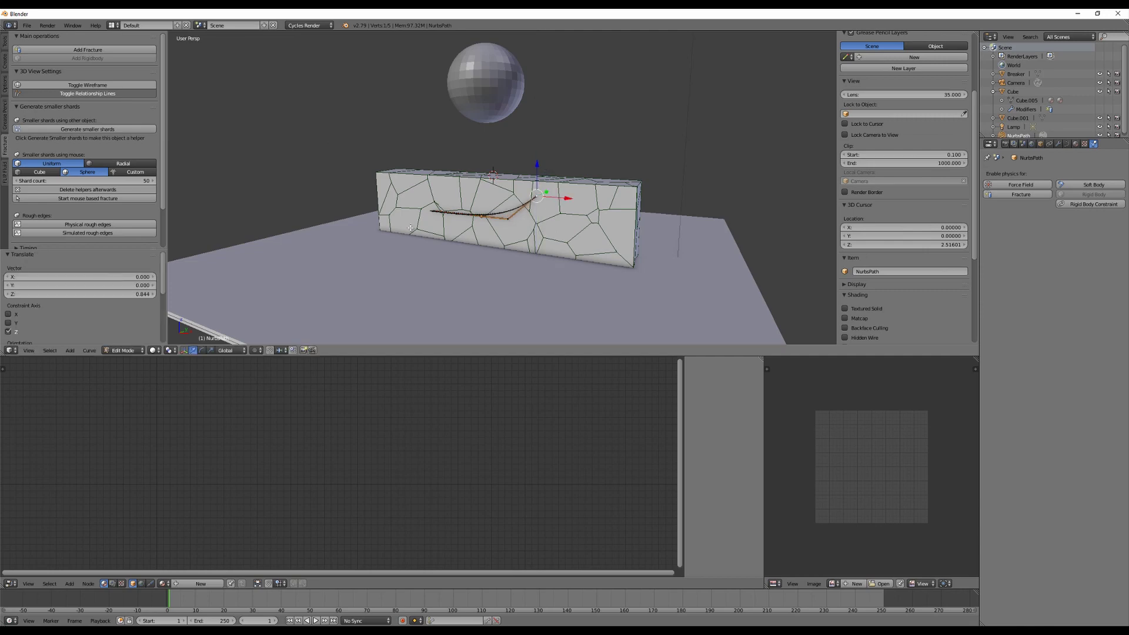
Step: Move the path's left end point outward along X, lower it along Z, and return to Object Mode
right_click(427, 211)
key("g")
key("x")
left_click(420, 213)
key("g")
key("z")
left_click(417, 192)
key("Tab")
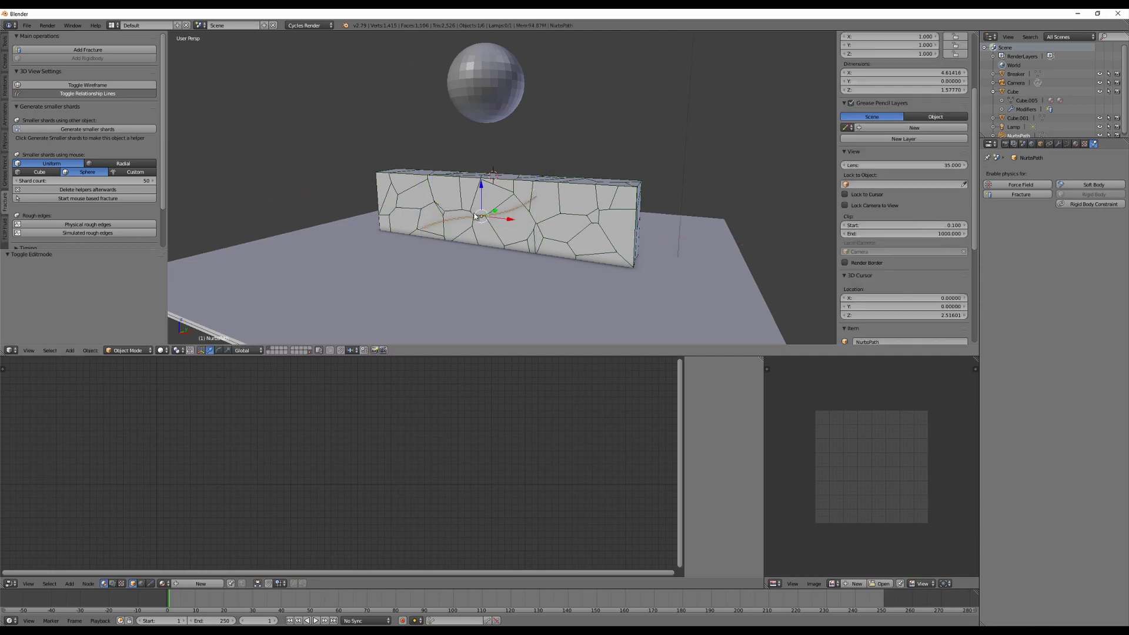
Step: Raise the whole path about 0.18 along Z and shift it along Y against the wall's front face
key("g")
key("z")
left_click(471, 259)
middle_click_drag(471, 259, 583, 238)
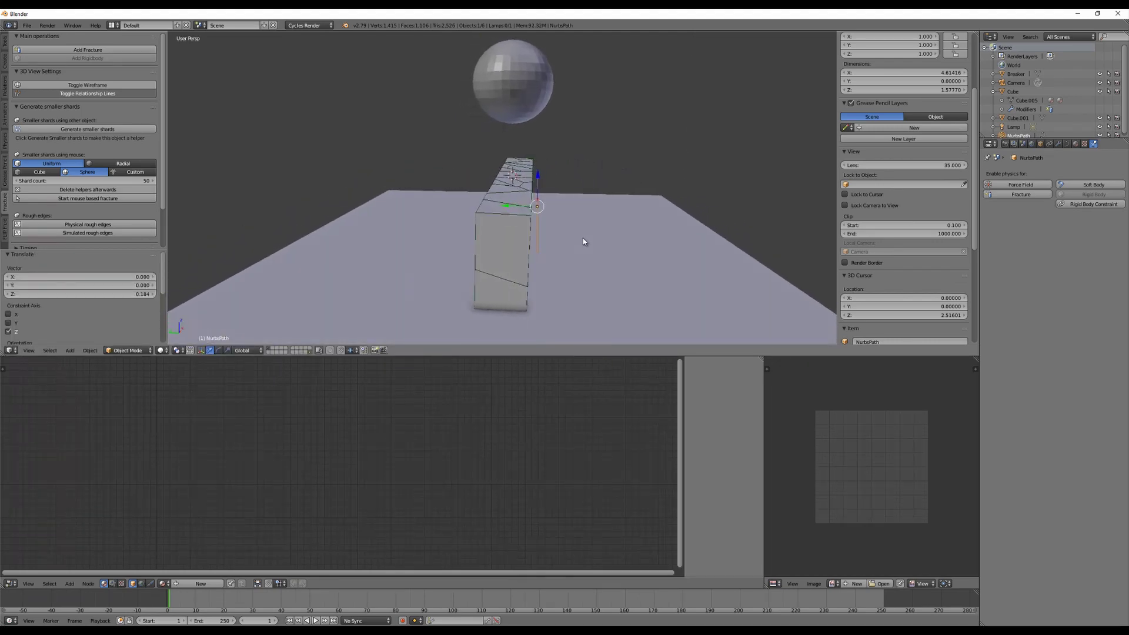
key("g")
key("y")
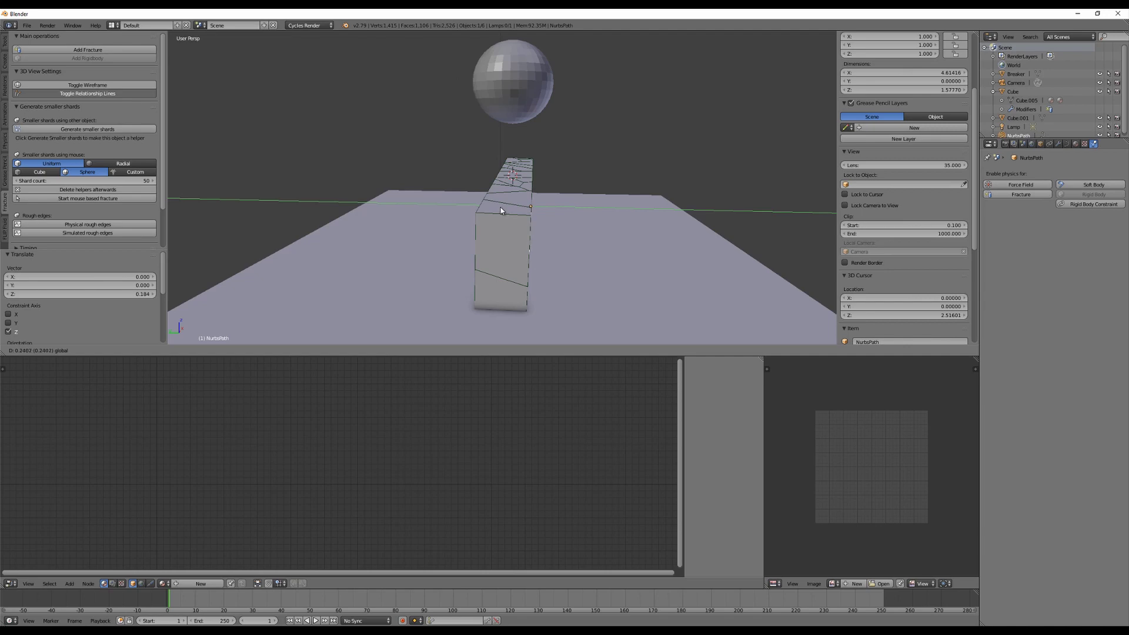
left_click(501, 211)
middle_click_drag(661, 249, 590, 252)
key("g")
key("y")
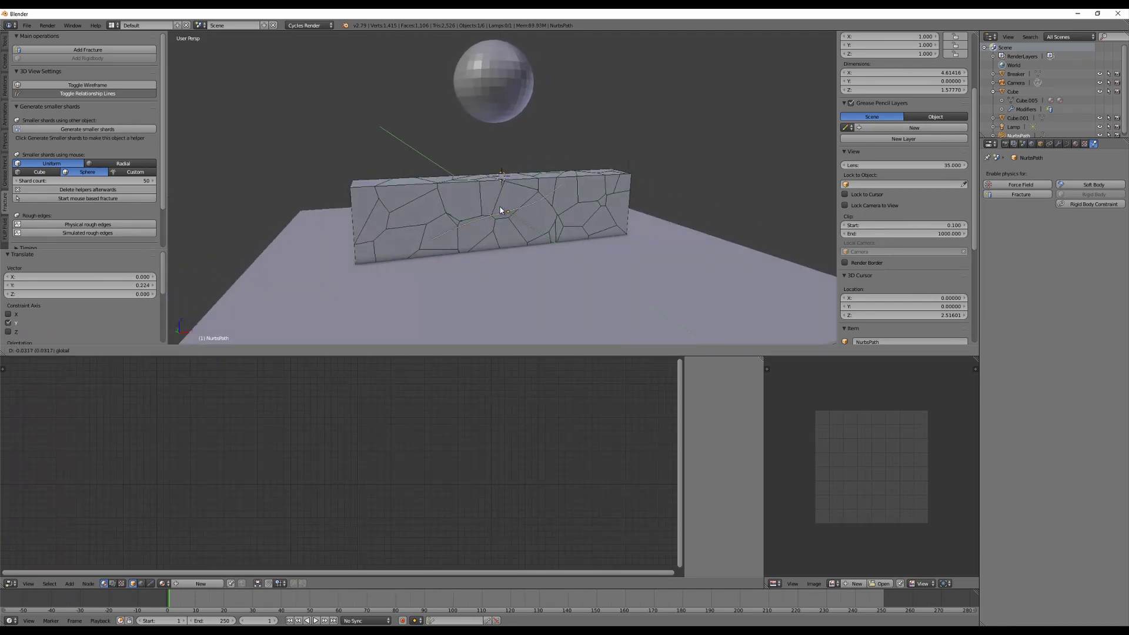
left_click(504, 193)
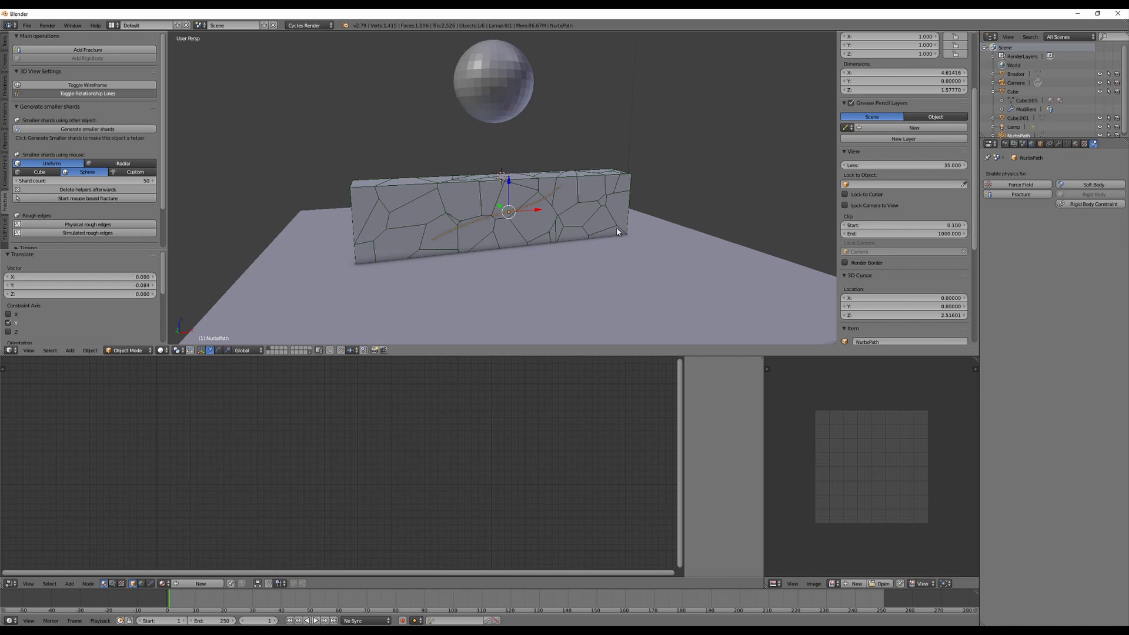
Step: Generate smaller shards in the wall with the path as the helper object and check the resulting fracture pattern
right_click(585, 221, "shift")
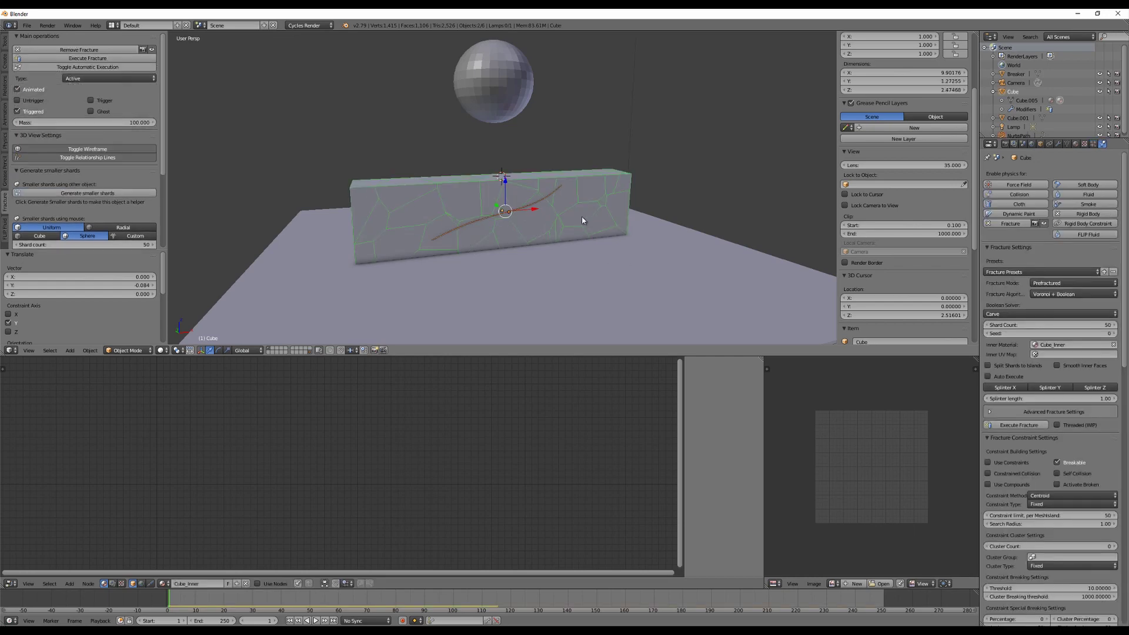
left_click(141, 193)
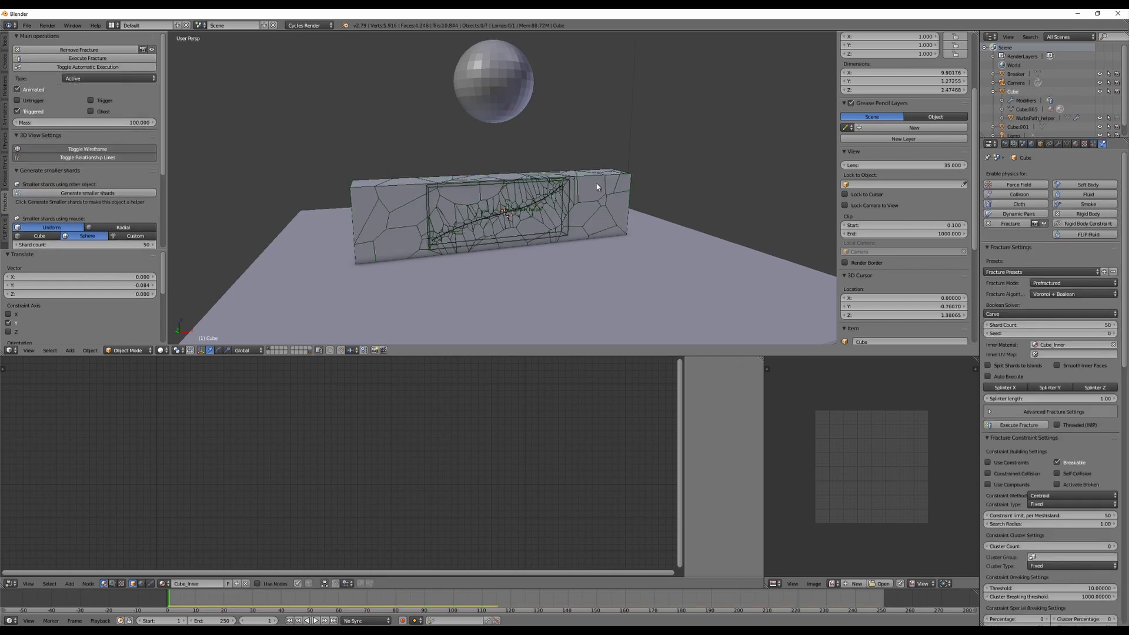
scroll(514, 242, "up", 5)
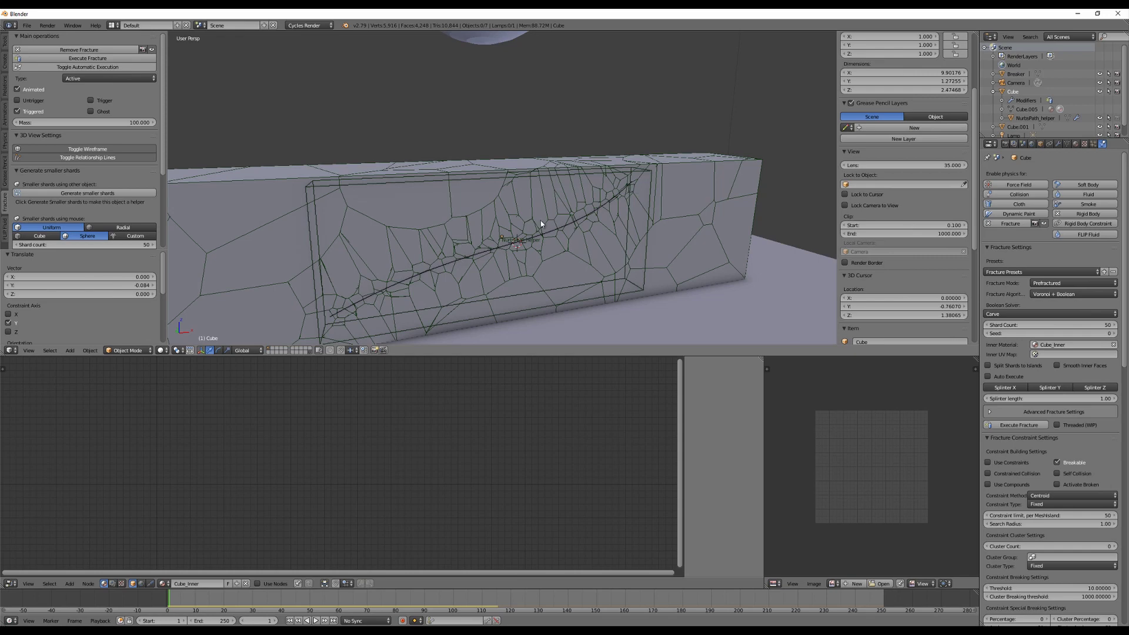
scroll(507, 229, "down", 3)
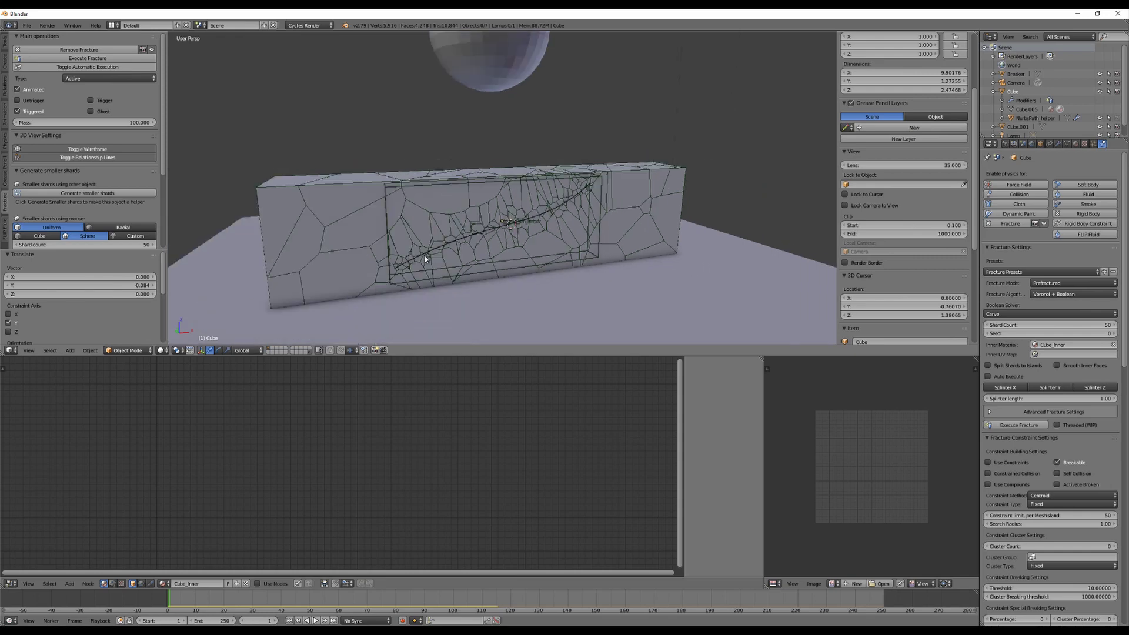
Step: Delete the original NurbsPath curve and select the NurbsPath_helper object
right_click(425, 259)
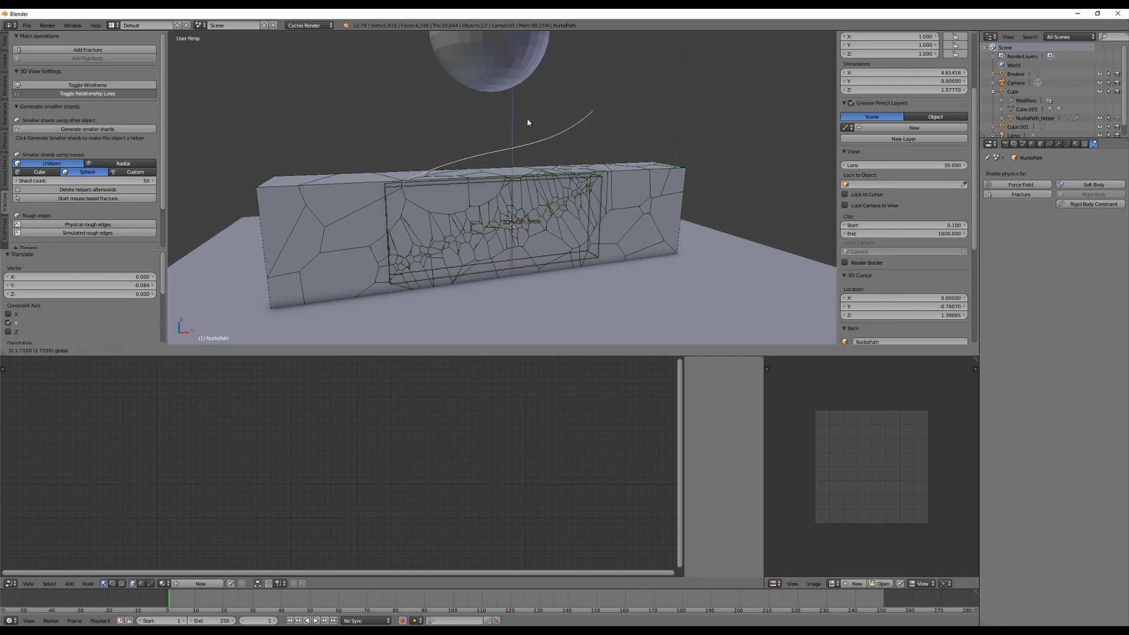
key("Delete")
right_click(584, 212)
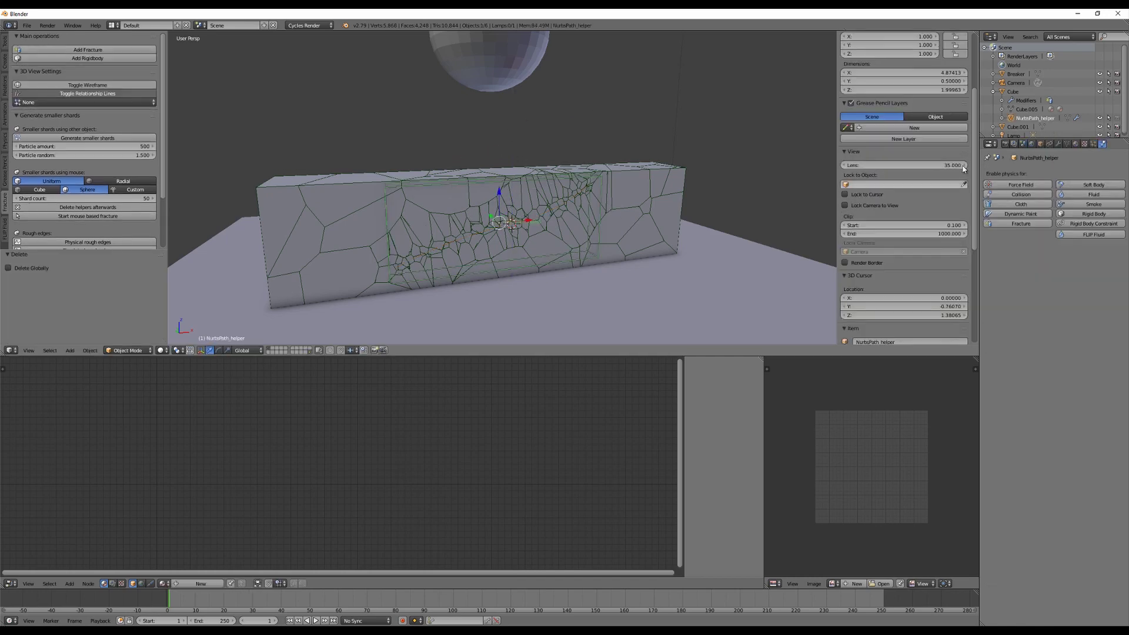
Step: Set the helper's maximum draw type to Solid to see its shape, and switch it back to Bounds
left_click(1040, 144)
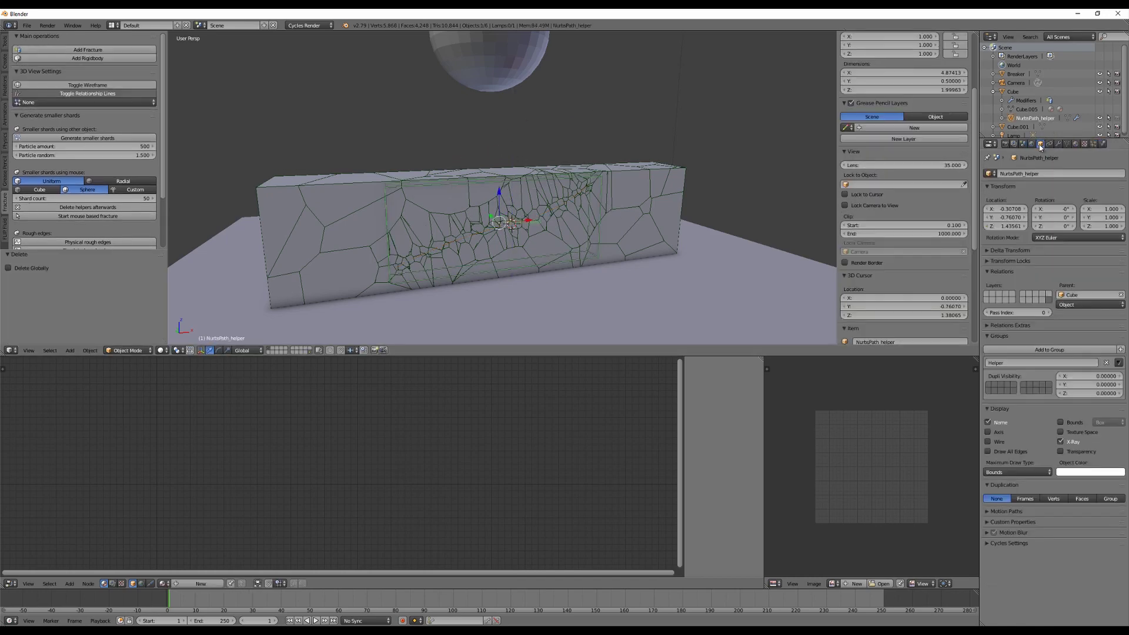
left_click(1006, 472)
left_click(992, 451)
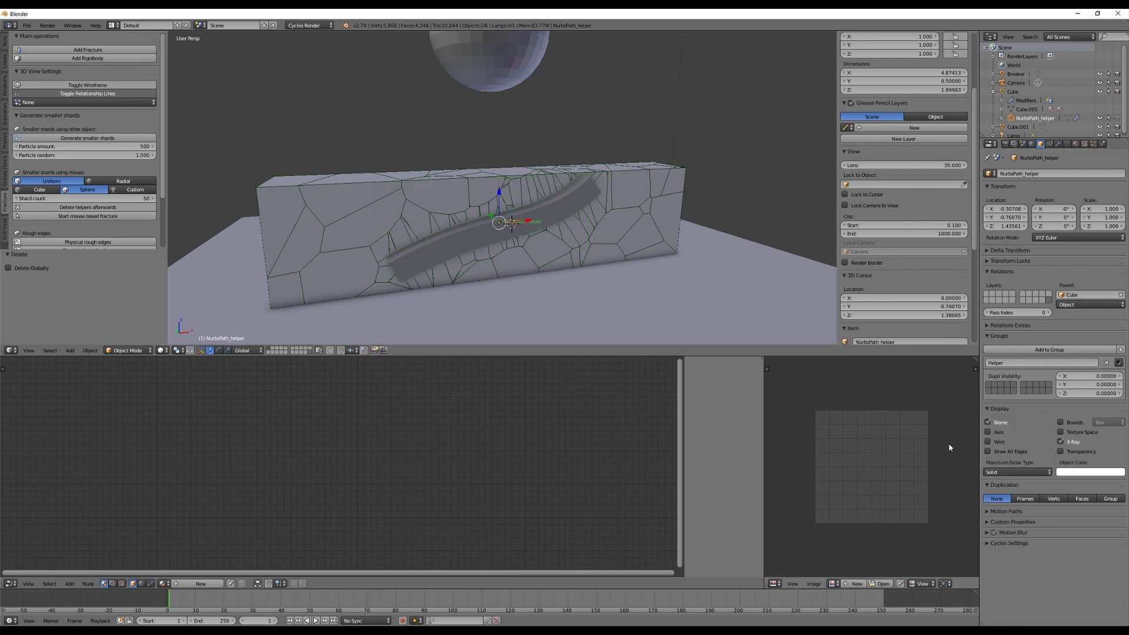
left_click(1002, 471)
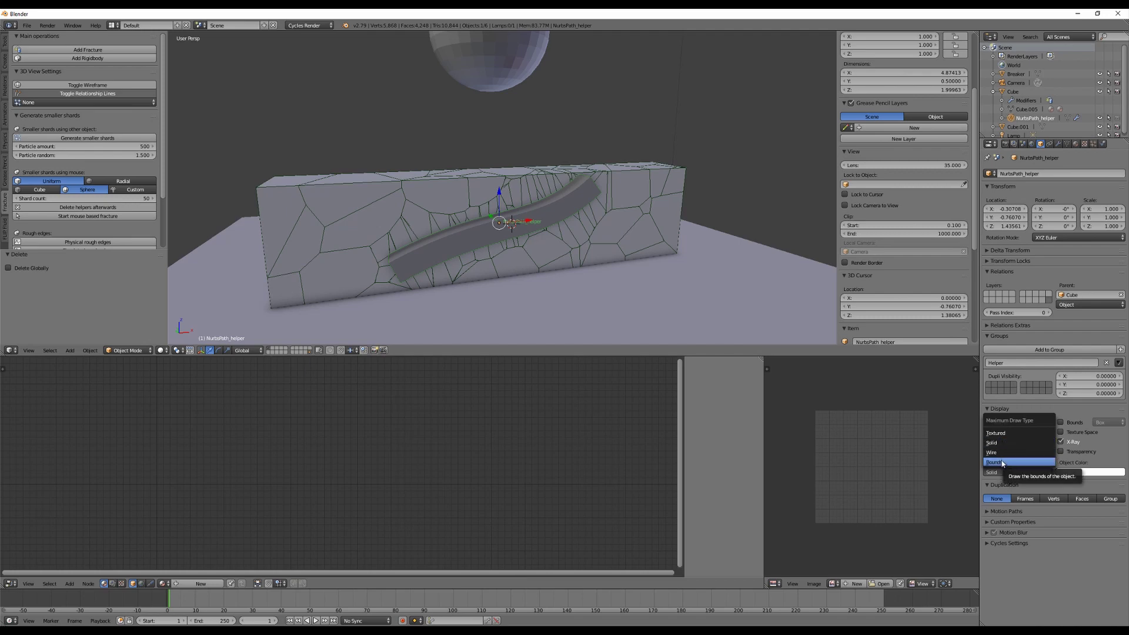
left_click(1004, 462)
Step: Draw the helper's particles as Point to view their distribution, and set particle drawing back to None
left_click(88, 102)
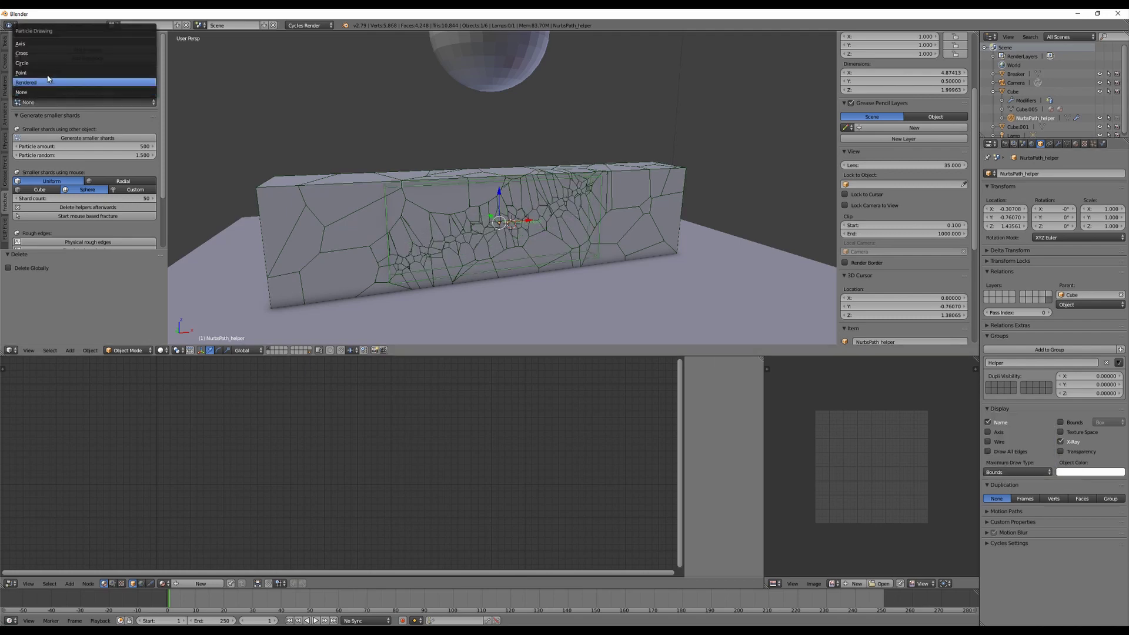
left_click(61, 83)
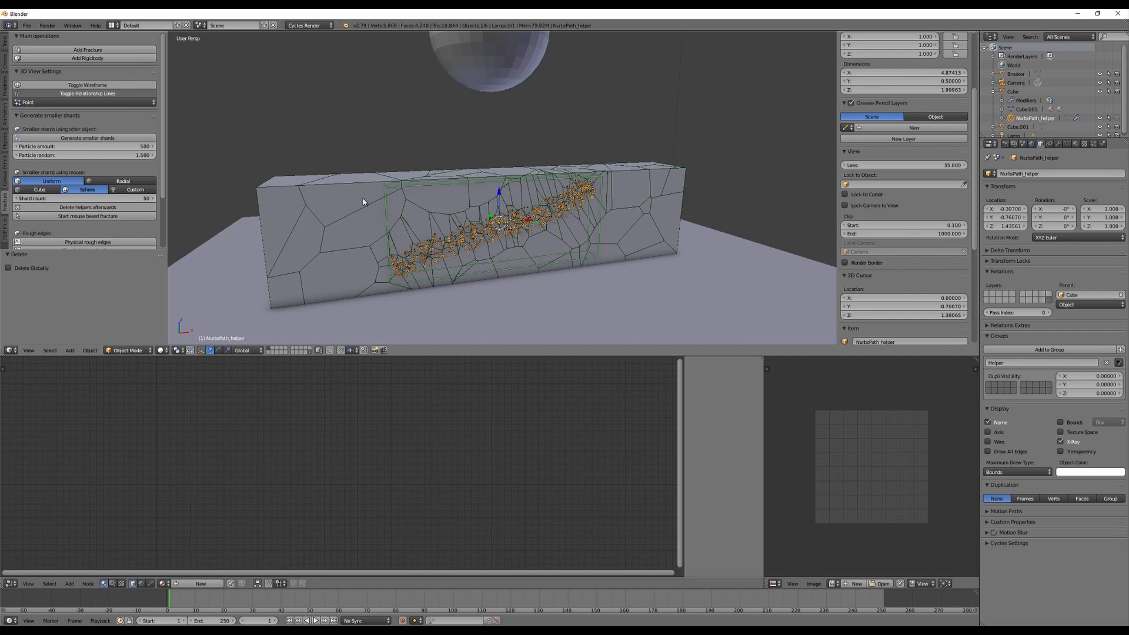
left_click(86, 102)
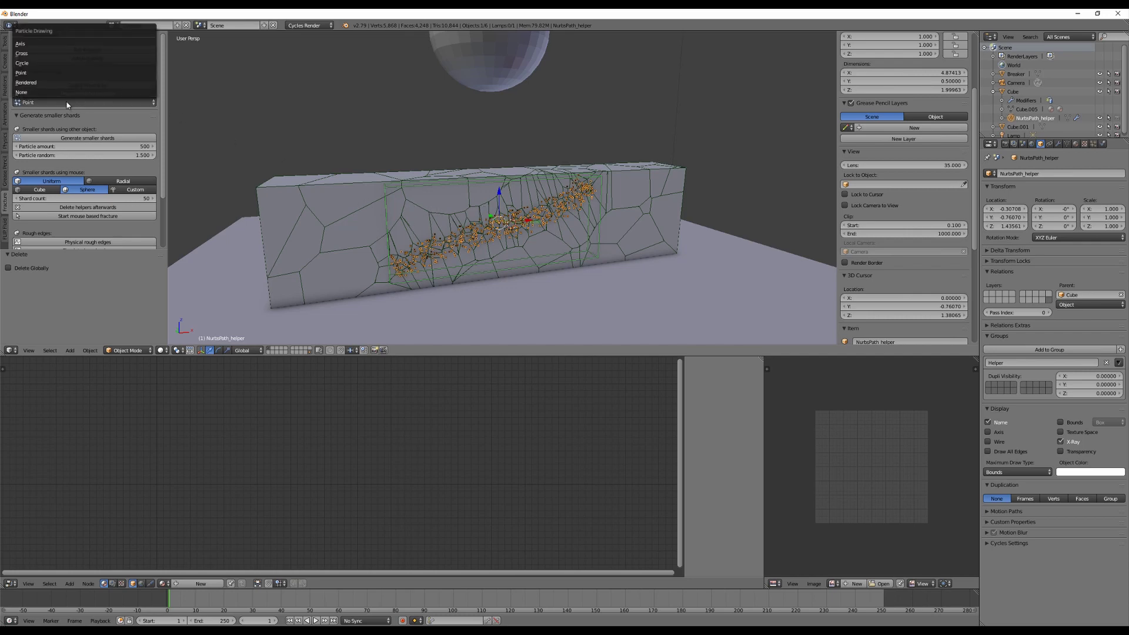
left_click(54, 100)
Step: Play the simulation to see how the wall breaks along the path, and stop it
key("alt+a")
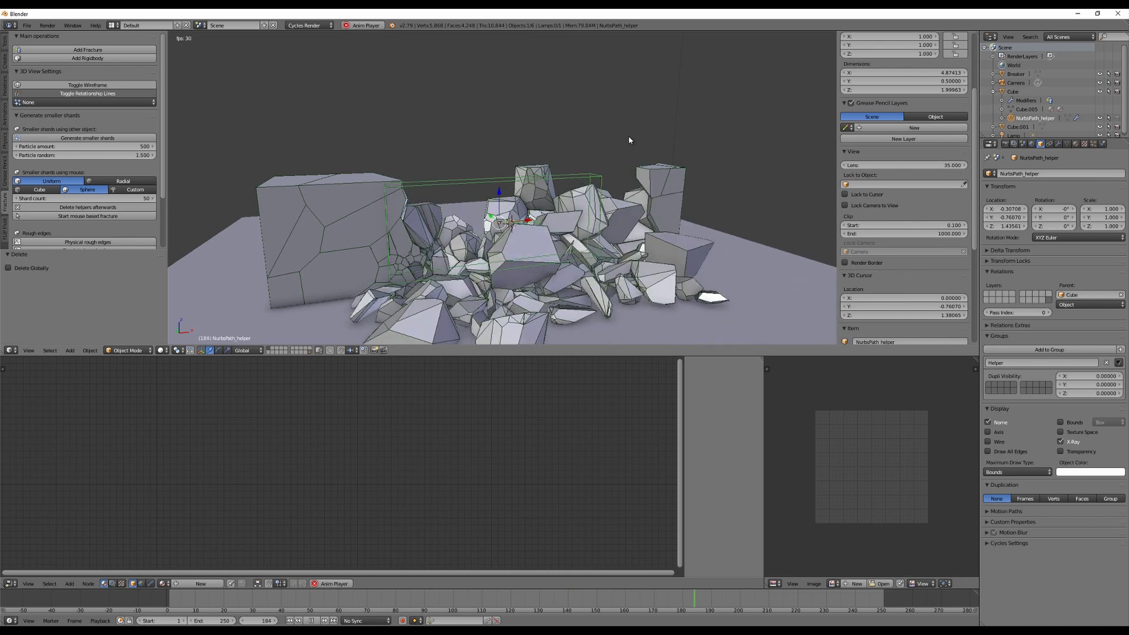
key("Escape")
middle_click_drag(629, 140, 653, 150)
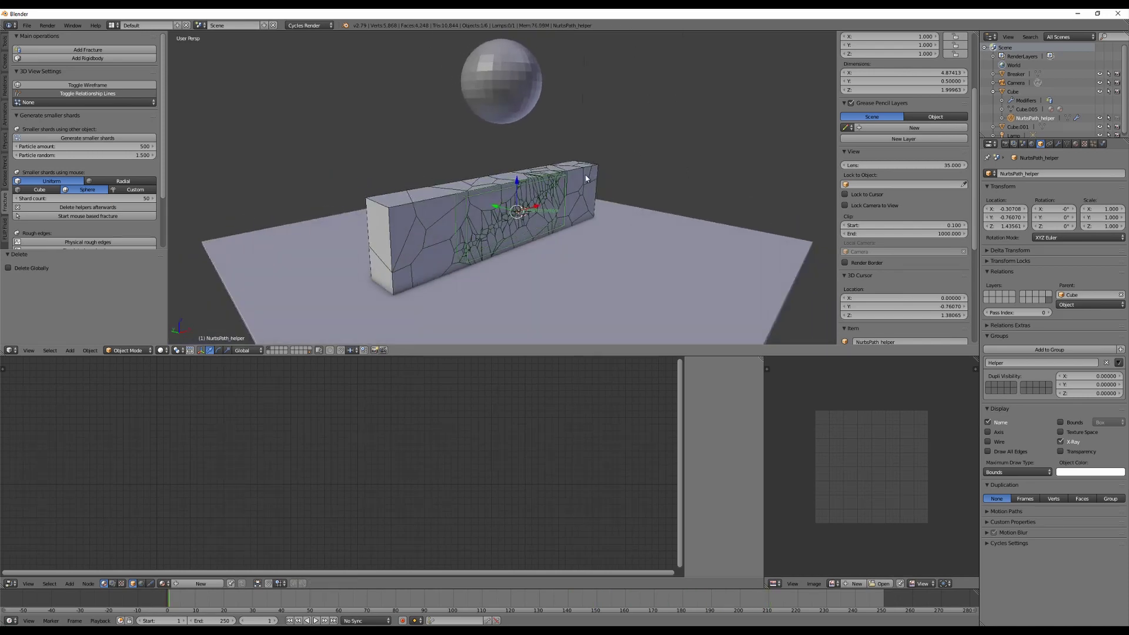
Step: Select the Breaker sphere and raise it slightly along Z above the wall
left_click(627, 160)
right_click(508, 111)
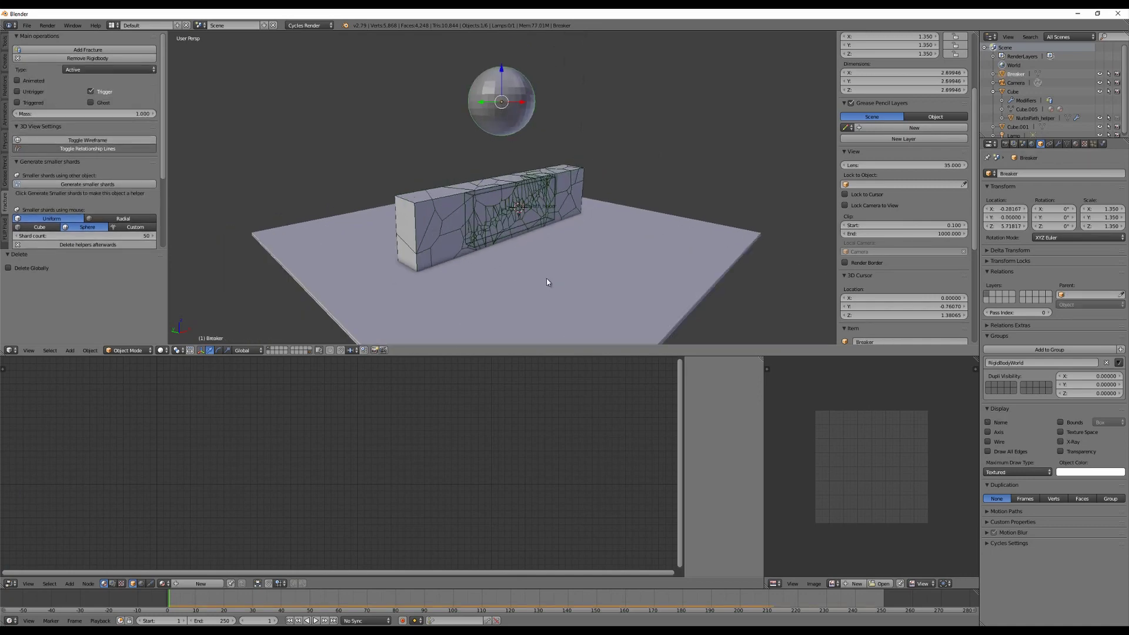
left_click(496, 50)
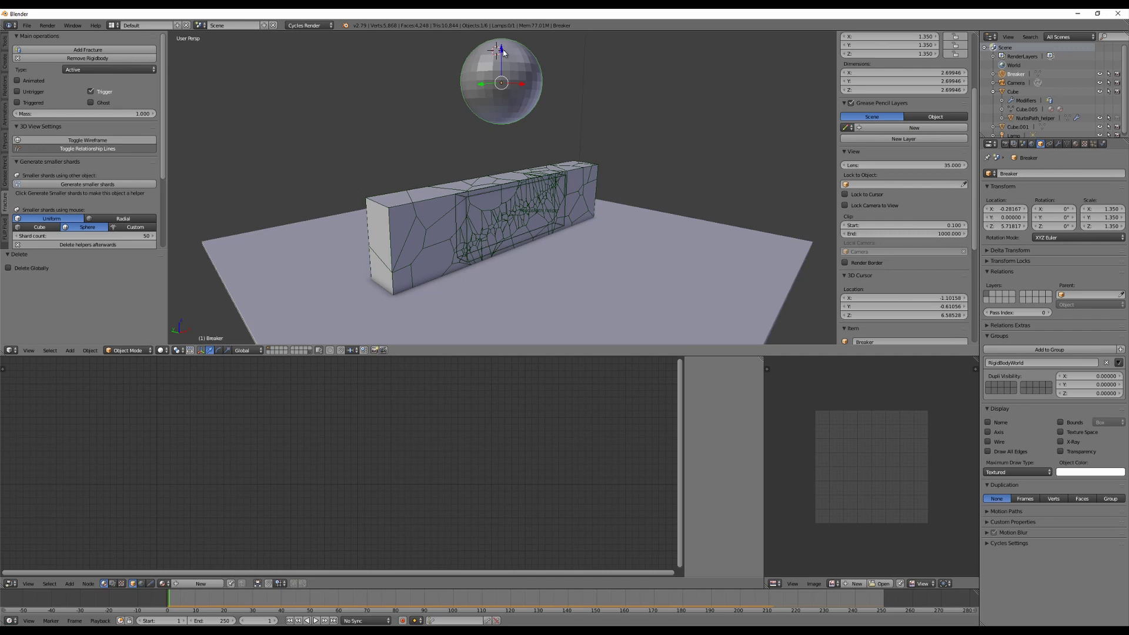
key("ctrl+z")
Step: Set the fractured wall's mass to 1
left_click(120, 124)
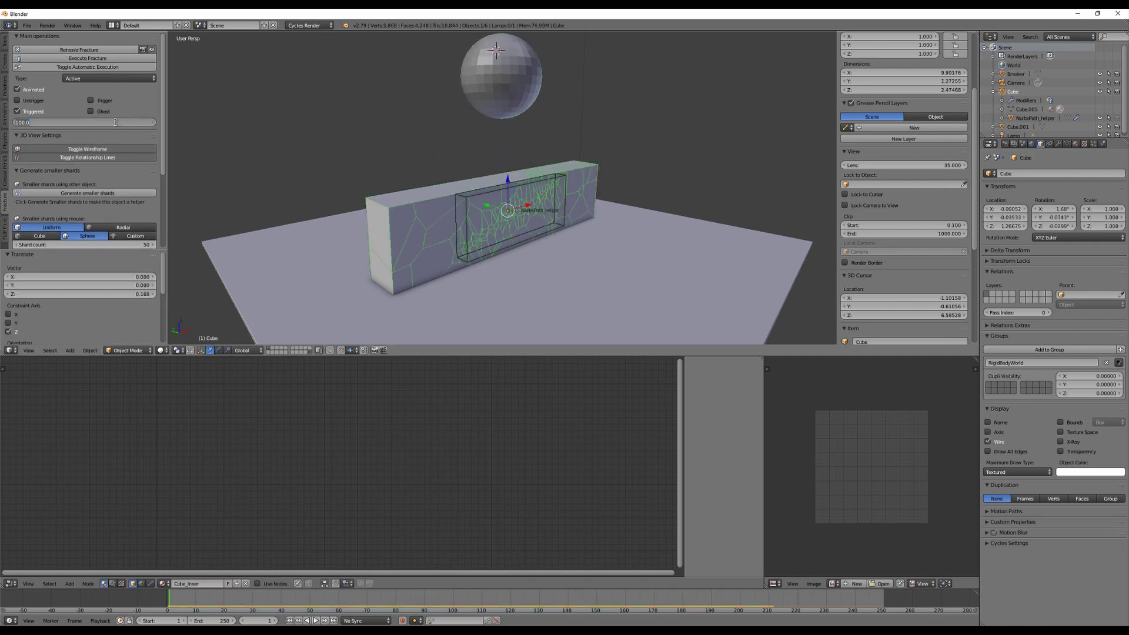
type("1")
key("Return")
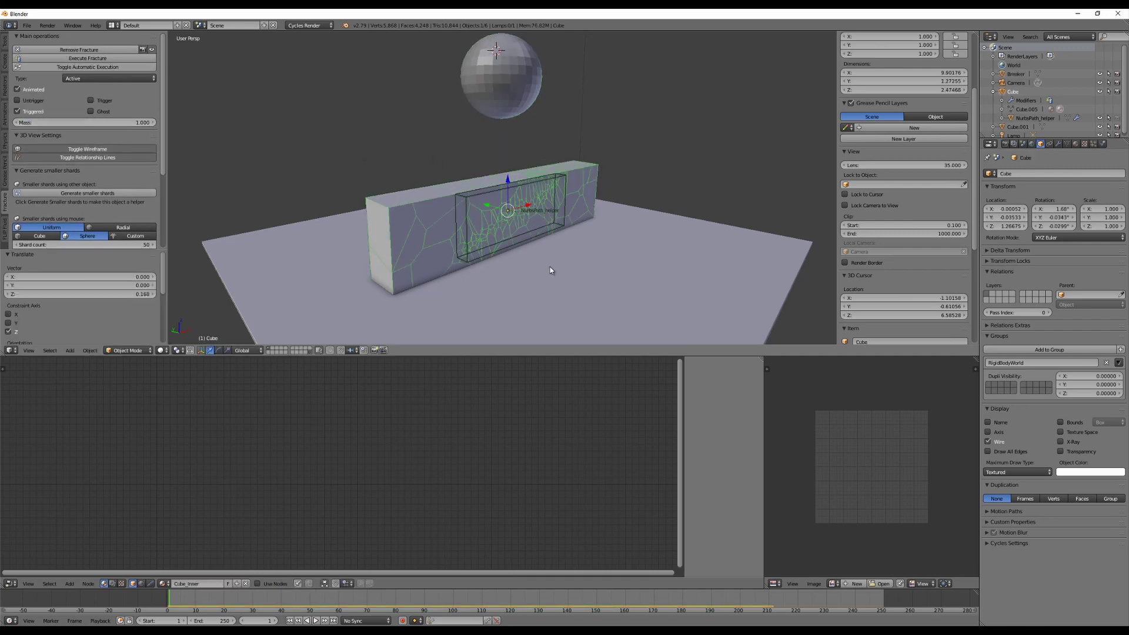
Step: Play the simulation with the lighter wall, watch the impact, and return to the start
key("KP_0")
key("alt+a")
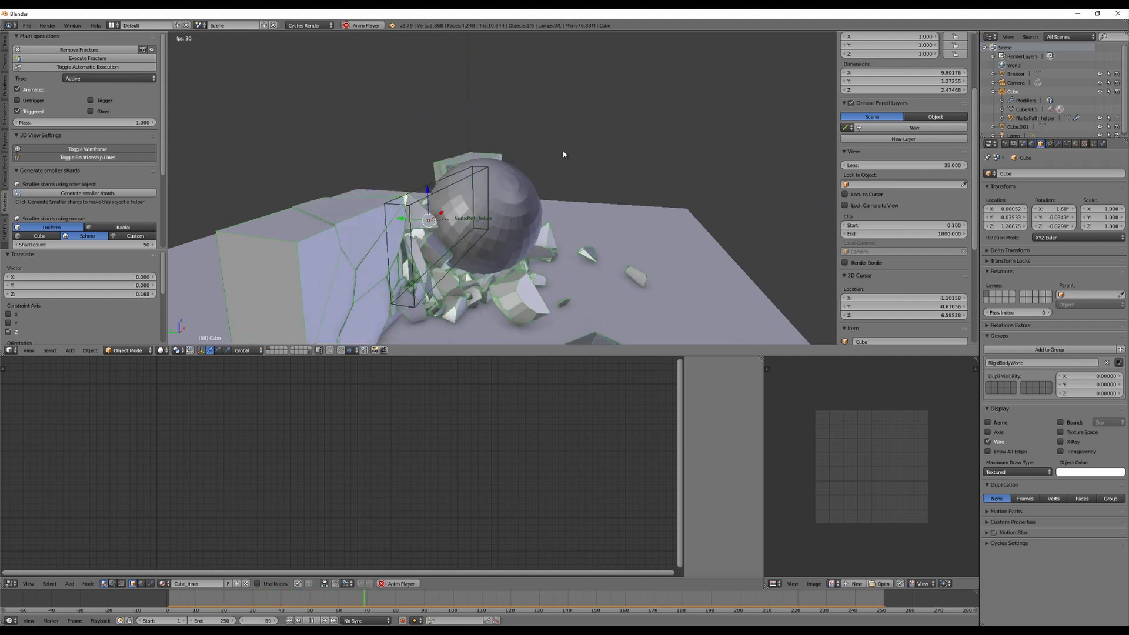
key("Escape")
key("KP_0")
scroll(585, 192, "up", 4)
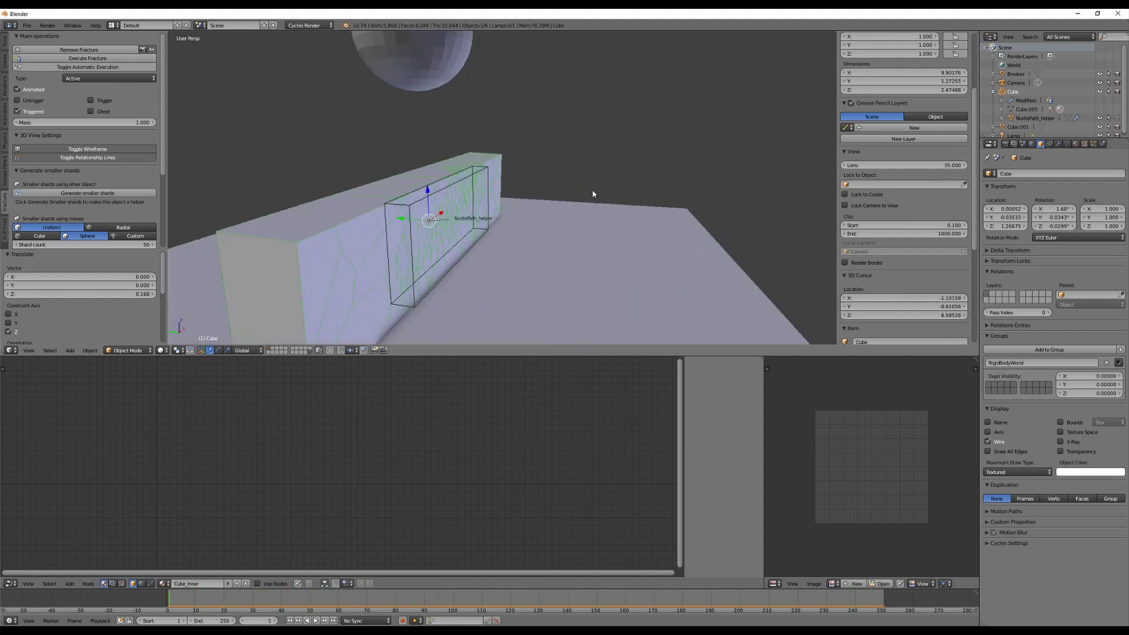
scroll(593, 194, "down", 4)
Step: Enable Untrigger on the ground object Cube.001 and replay the simulation
right_click(557, 268)
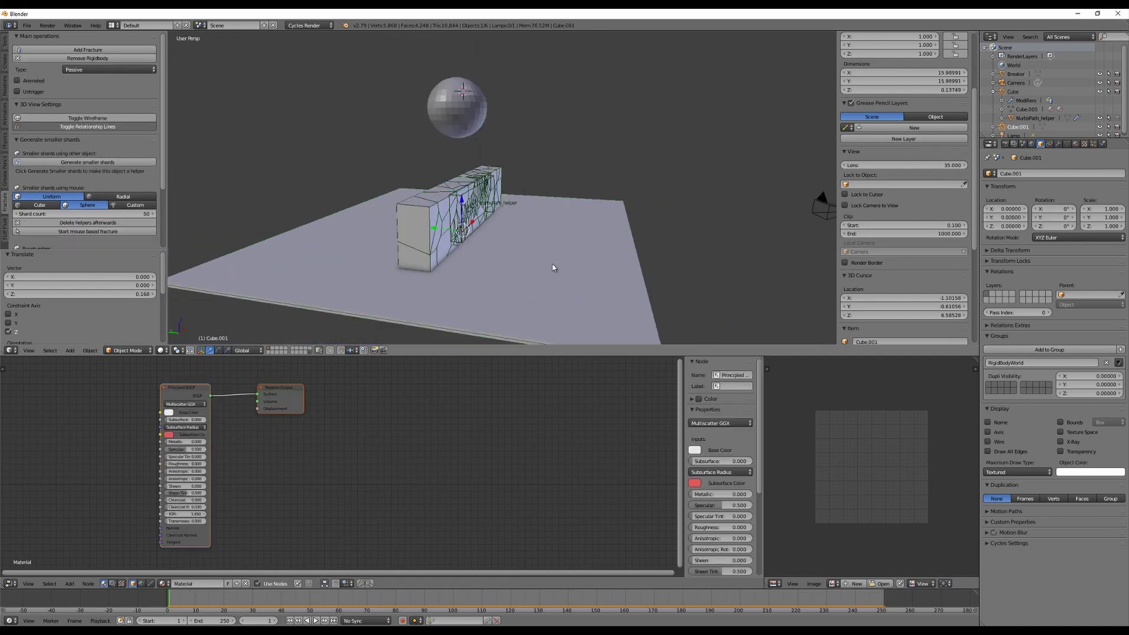
left_click(17, 92)
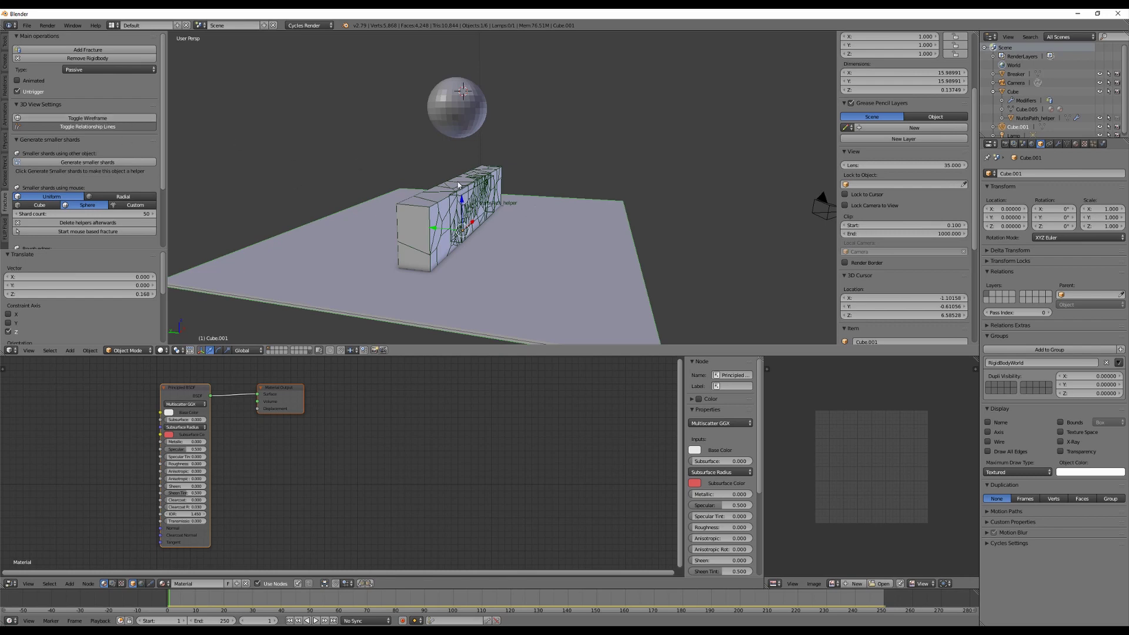
key("alt+a")
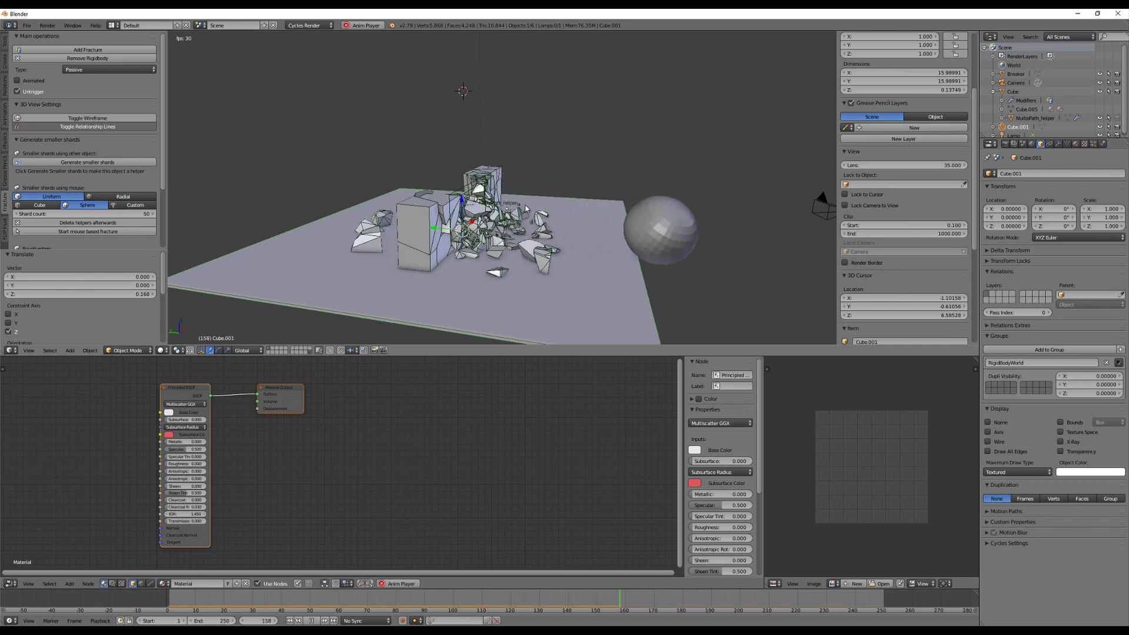
middle_click_drag(549, 200, 477, 201)
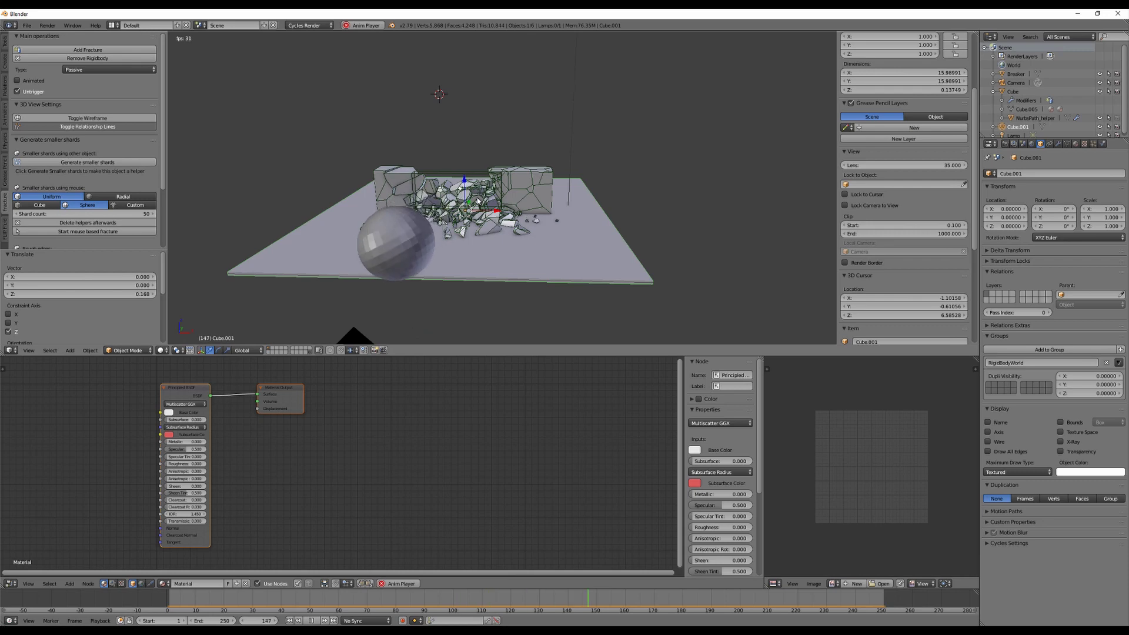
key("alt+a")
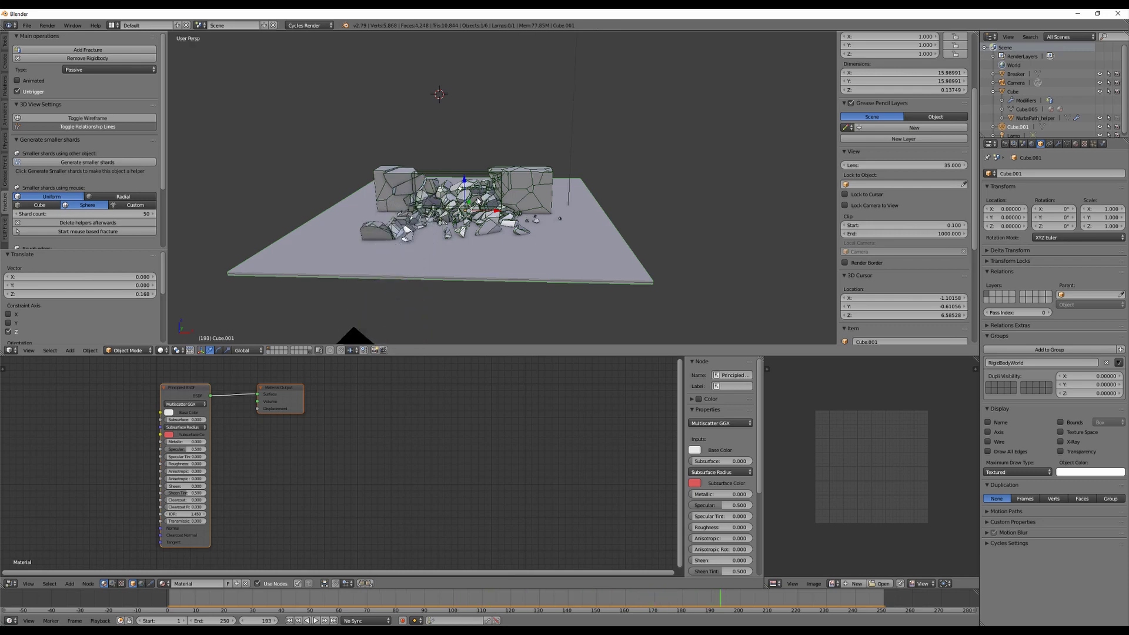
Step: Examine the rubble of the broken wall up close and go back to the first frame
scroll(484, 204, "up", 3)
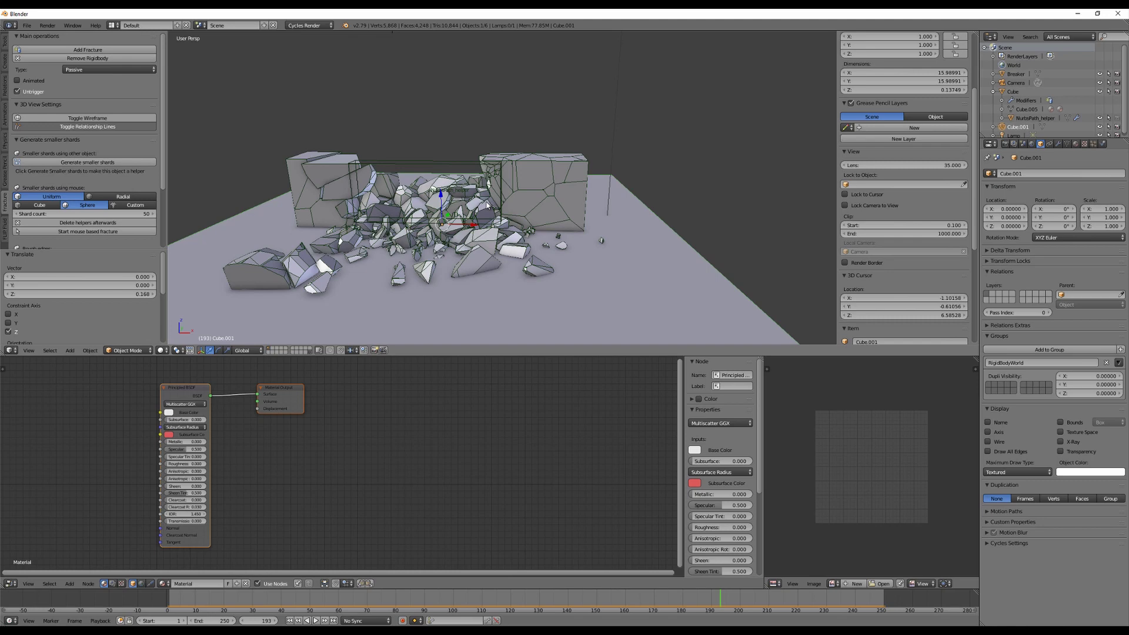
key("shift+Left")
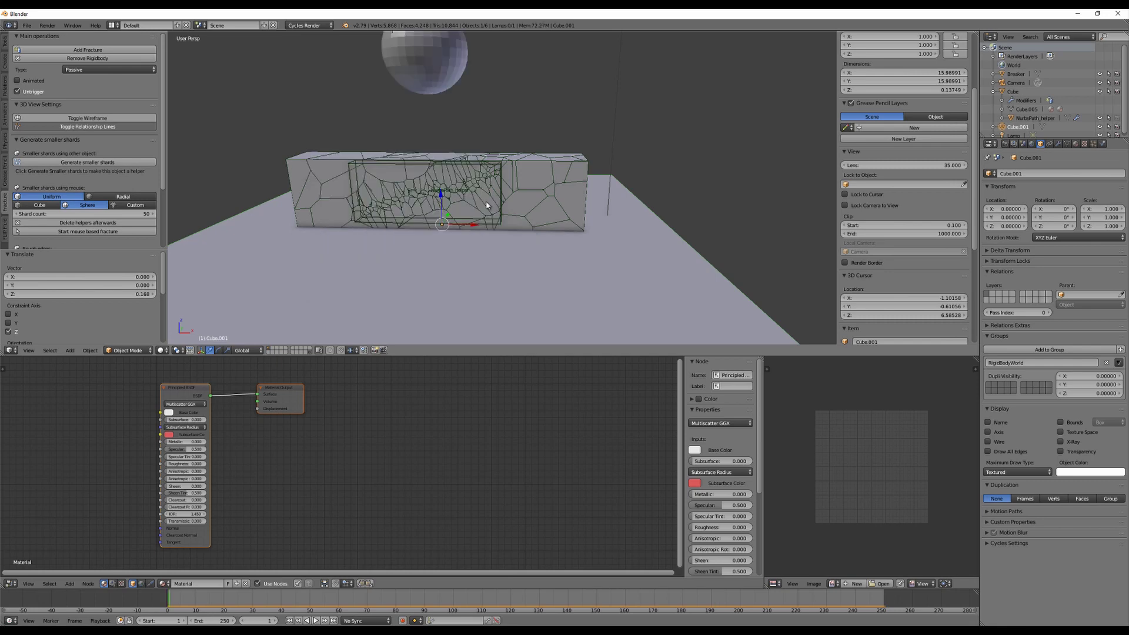
middle_click_drag(301, 252, 381, 166)
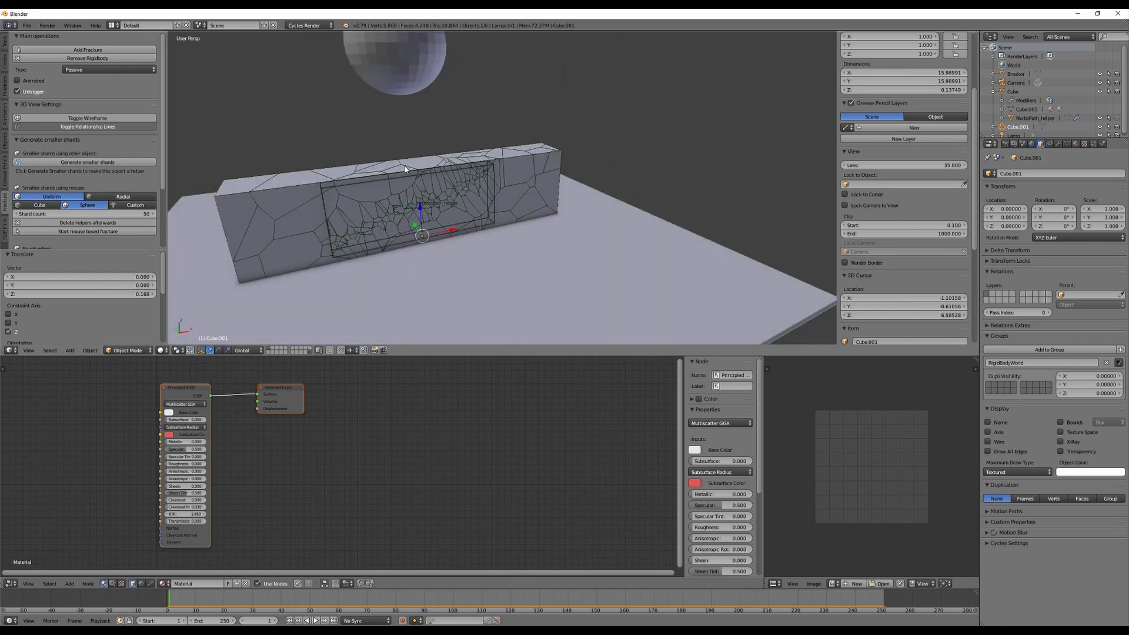